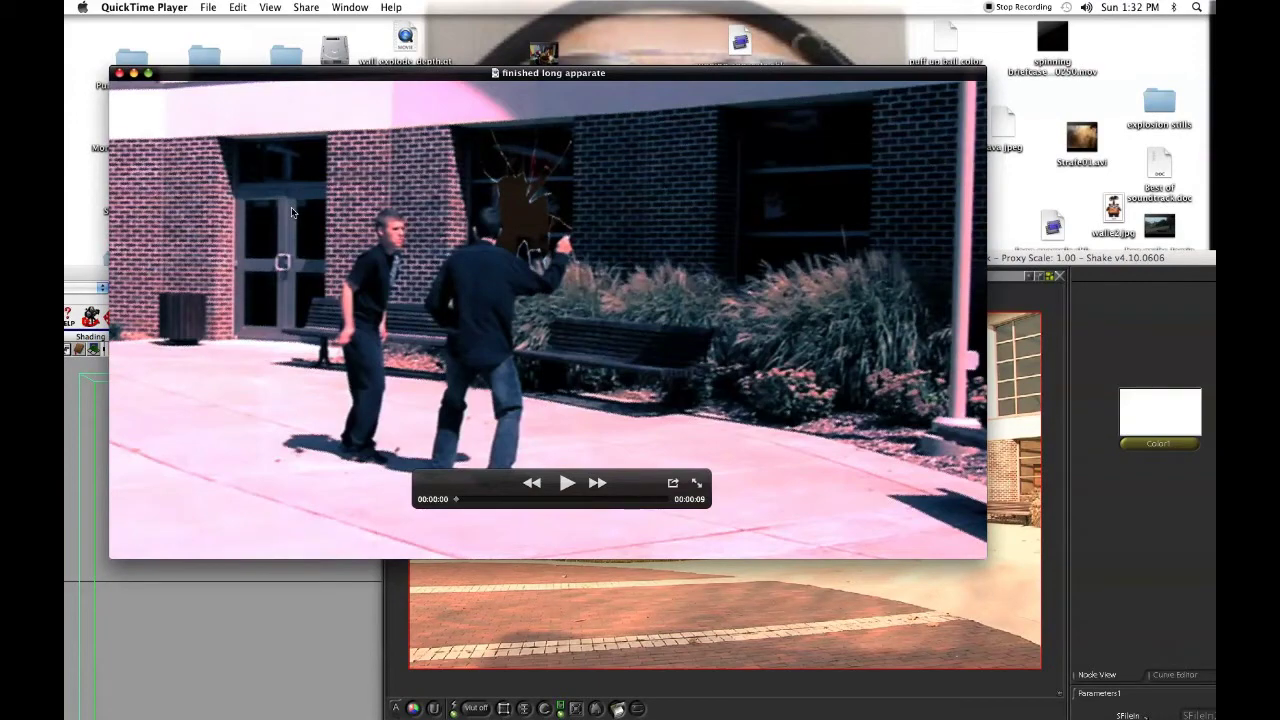
left_click_drag(312, 74, 340, 43)
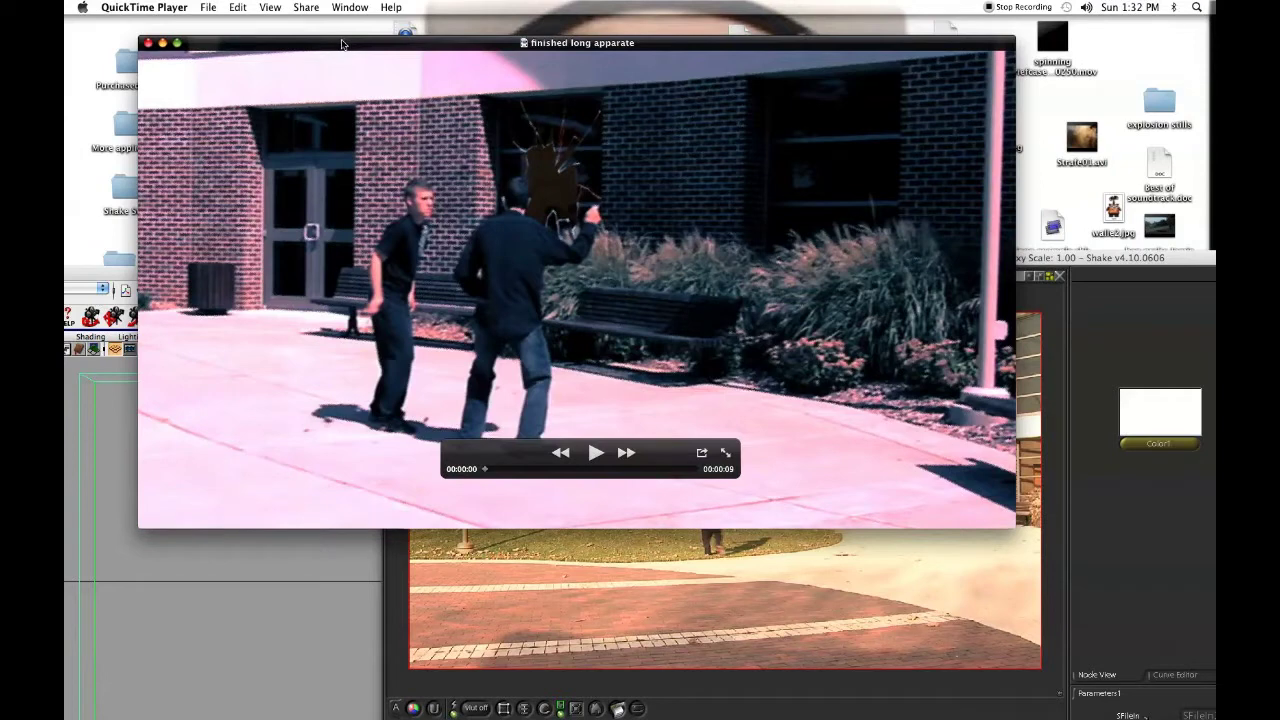
left_click_drag(340, 44, 337, 7)
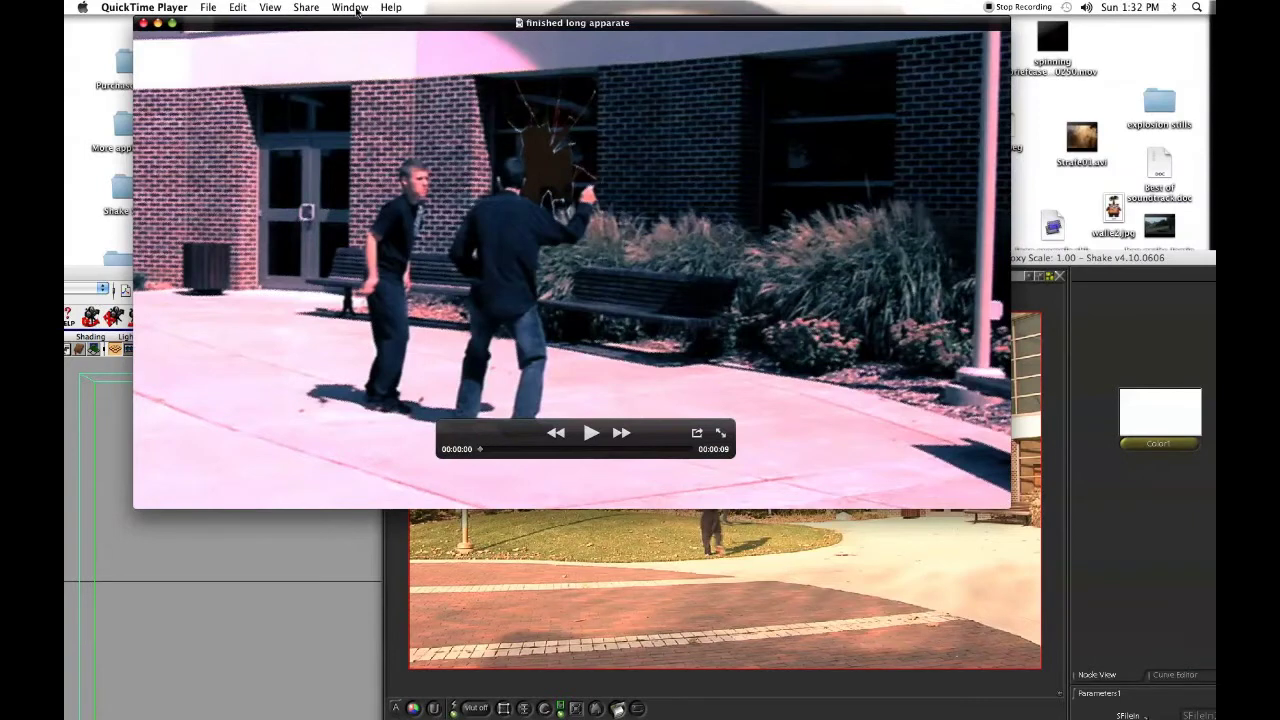
left_click_drag(369, 25, 405, 24)
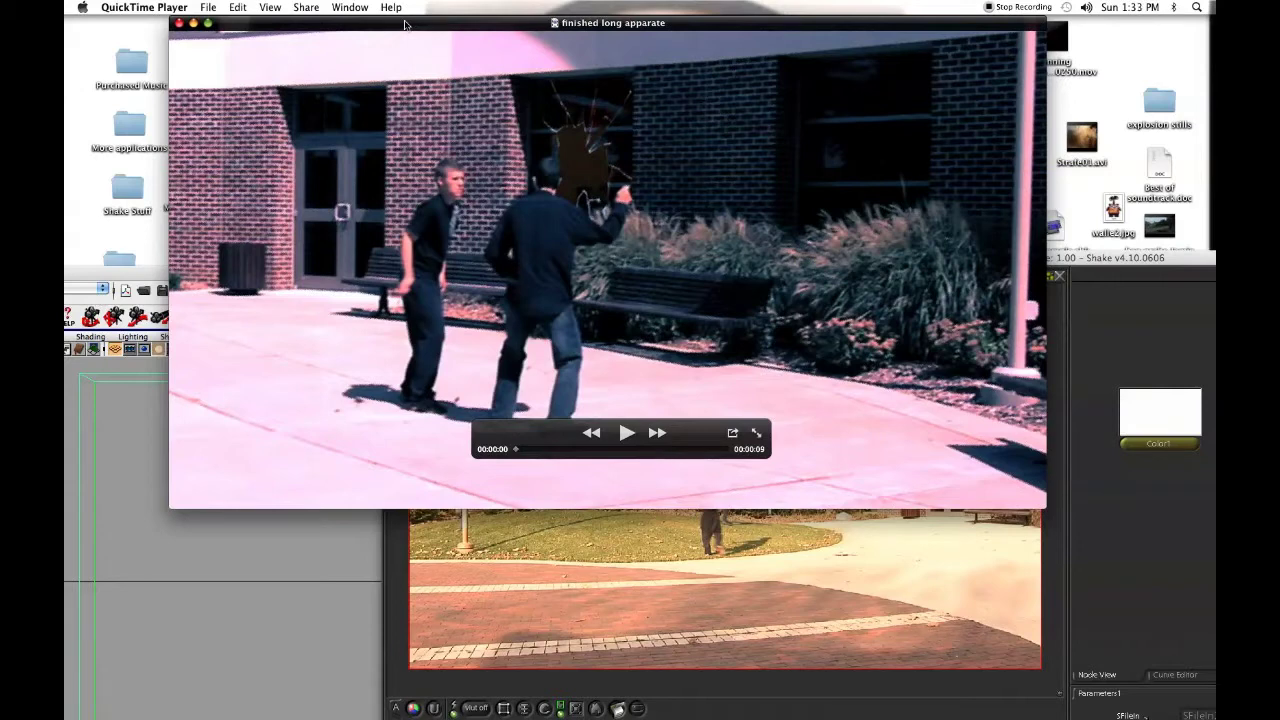
mouse_move(405, 23)
left_mouse_down()
mouse_move(396, 16)
mouse_move(411, 11)
left_mouse_up()
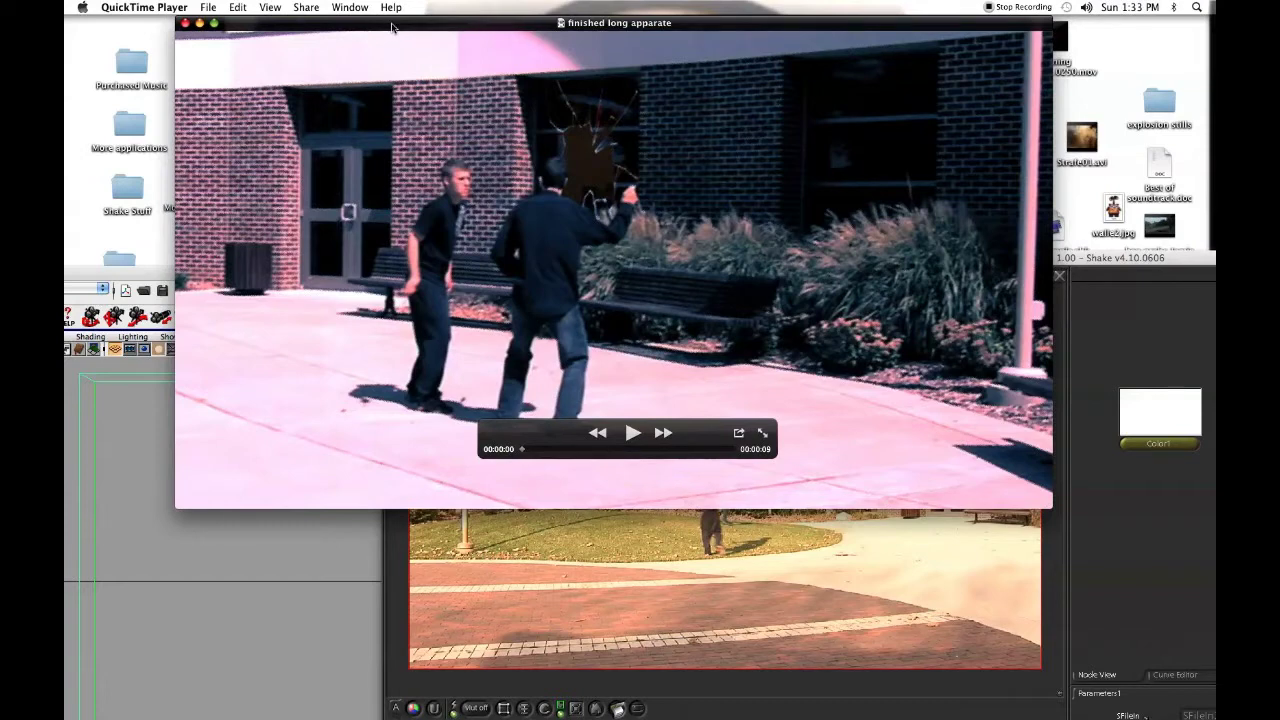
left_click_drag(391, 28, 390, 30)
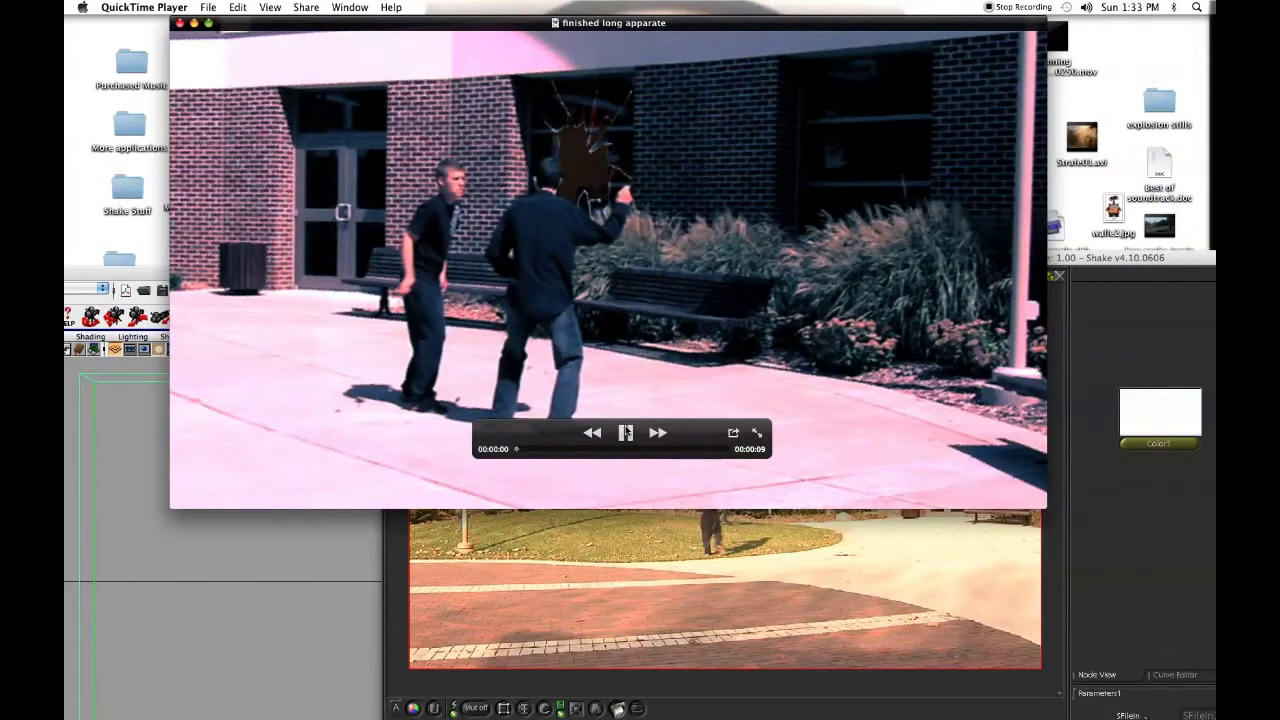
Play the "finished long apparate" clip through, and replay it from the beginning
left_click(625, 432)
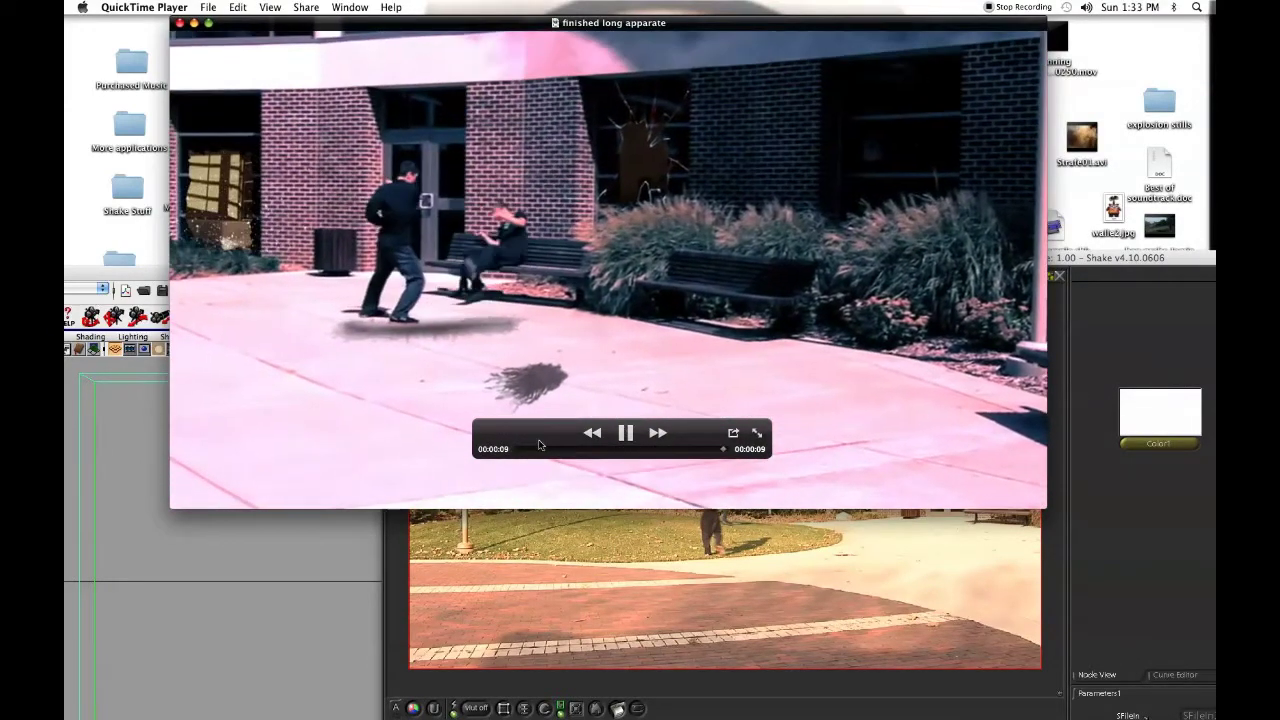
left_click(506, 451)
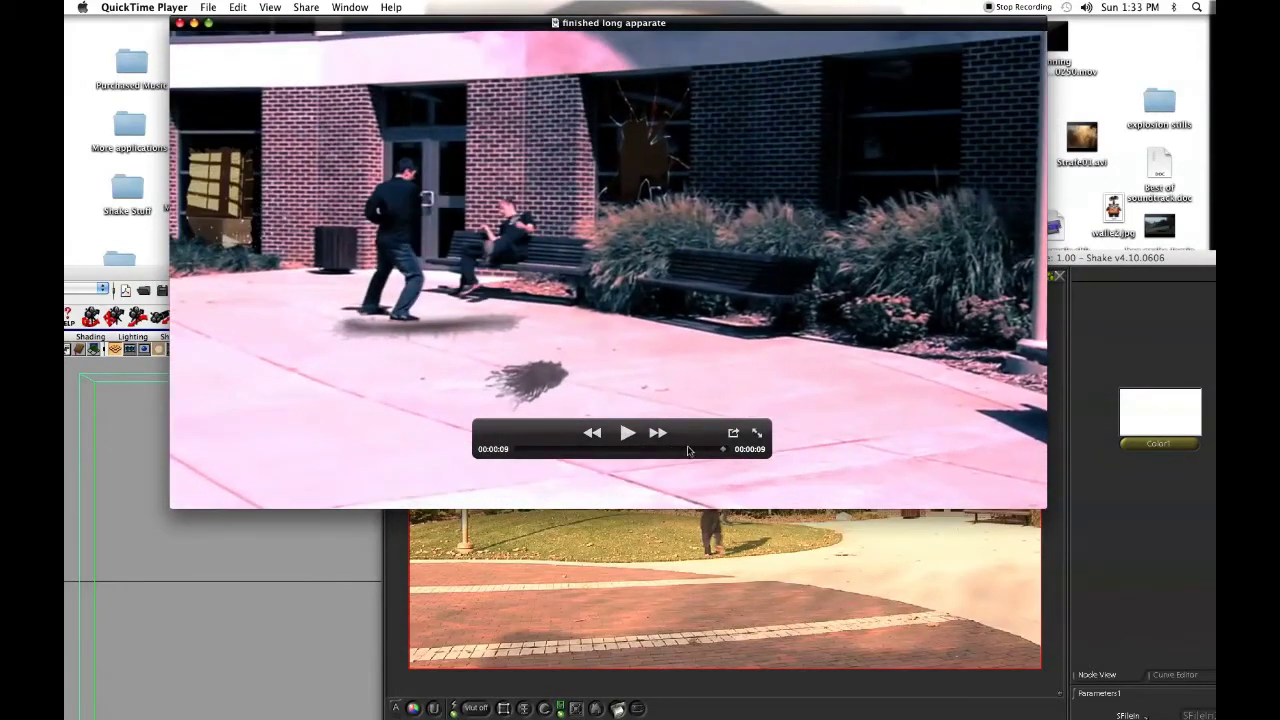
Rewind the clip to about one second and advance frame by frame through the smoke effect to the fire blast at about three seconds
left_click_drag(688, 451, 543, 456)
key("Right")
key("Right")
key("Right")
key("Right")
key("Right")
key("Right")
key("Right")
key("Right")
key("Right")
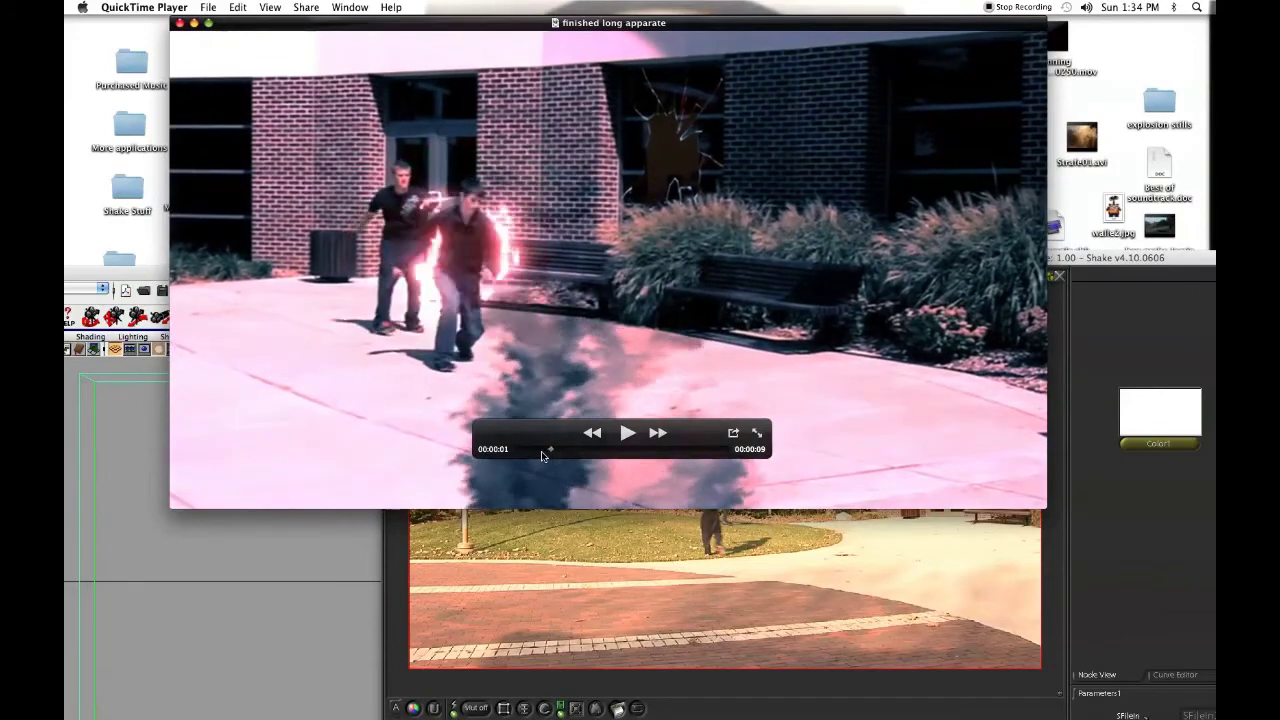
key("Right")
key("Right")
key("Right")
key("Right")
key("Right")
key("Right")
key("Right")
key("Right")
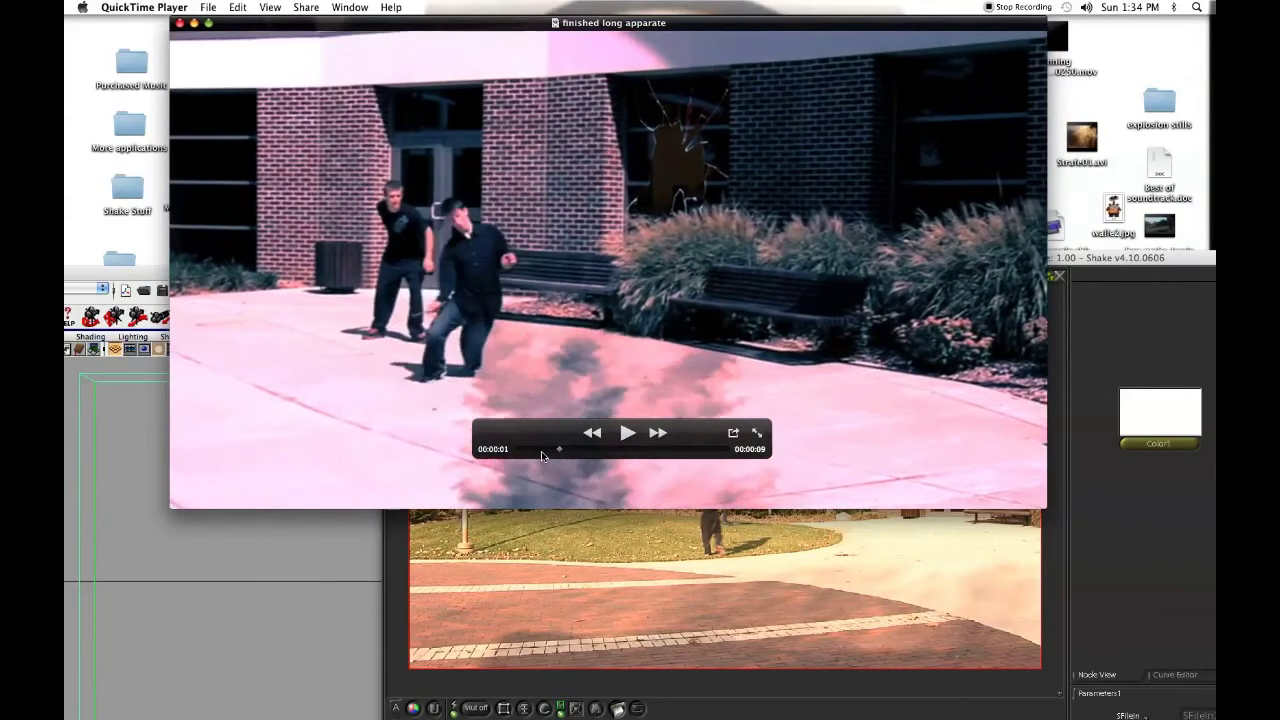
key("Right")
key("Right")
key("Right")
key("Right")
key("Right")
key("Right")
key("Right")
key("Right")
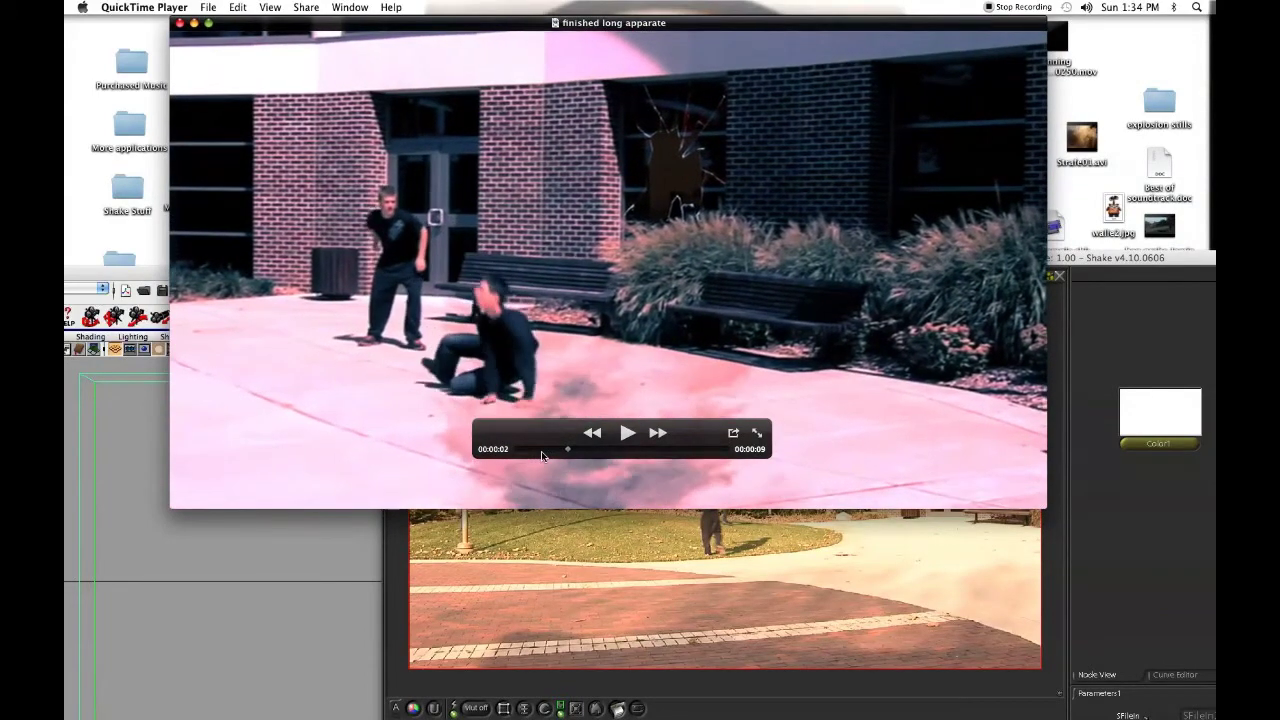
key("Right")
key("Right")
key("Right")
key("Right")
key("Right")
key("Right")
key("Right")
key("Right")
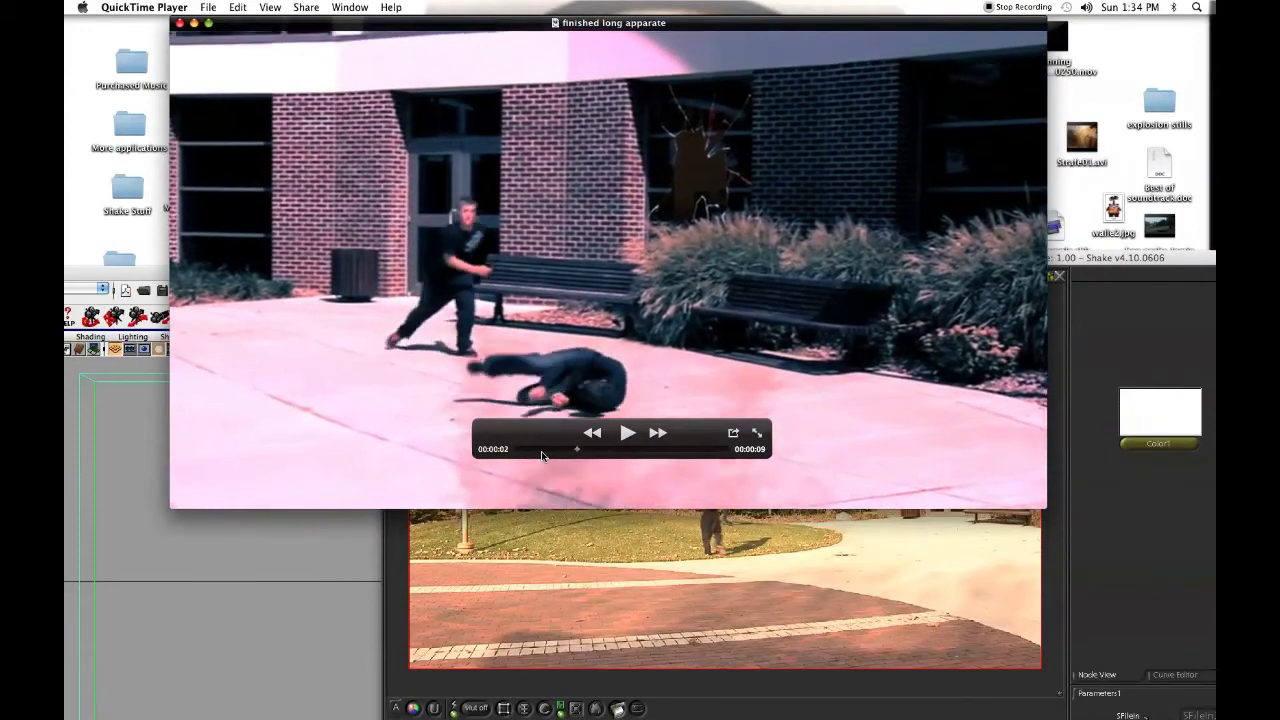
key("Right")
key("Right")
key("Right")
key("Right")
key("Right")
key("Right")
key("Right")
key("Right")
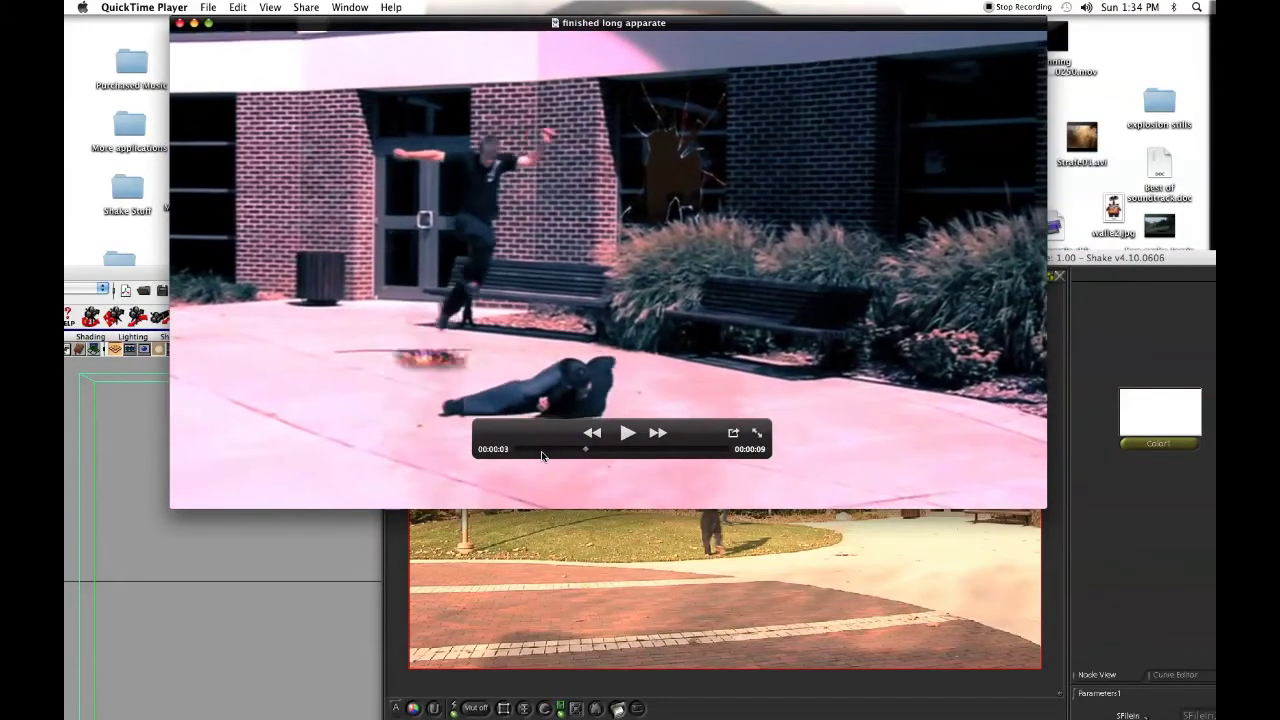
key("Right")
key("Right")
key("Right")
key("Right")
key("Right")
key("Right")
key("Right")
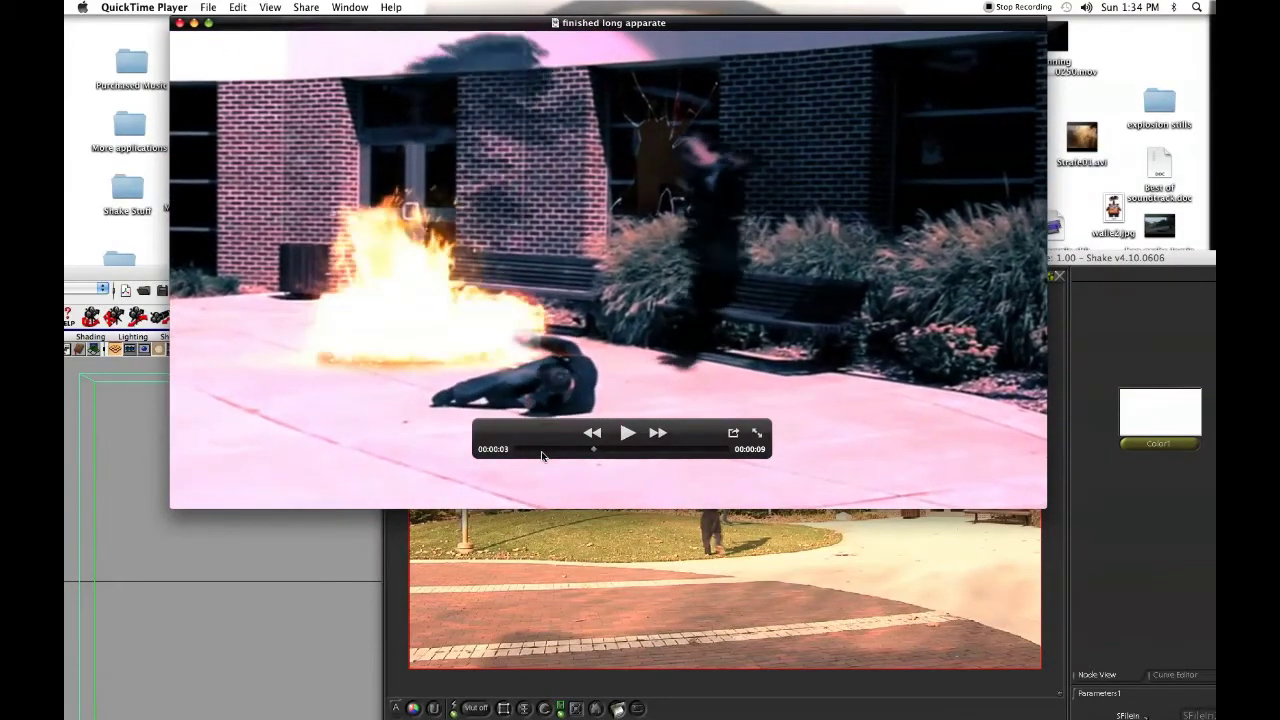
Step back and forth through the frames around three seconds to examine the jumping man's apparate effect beside the fire
key("Left")
key("Left")
key("Left")
key("Left")
key("Left")
key("Left")
key("Left")
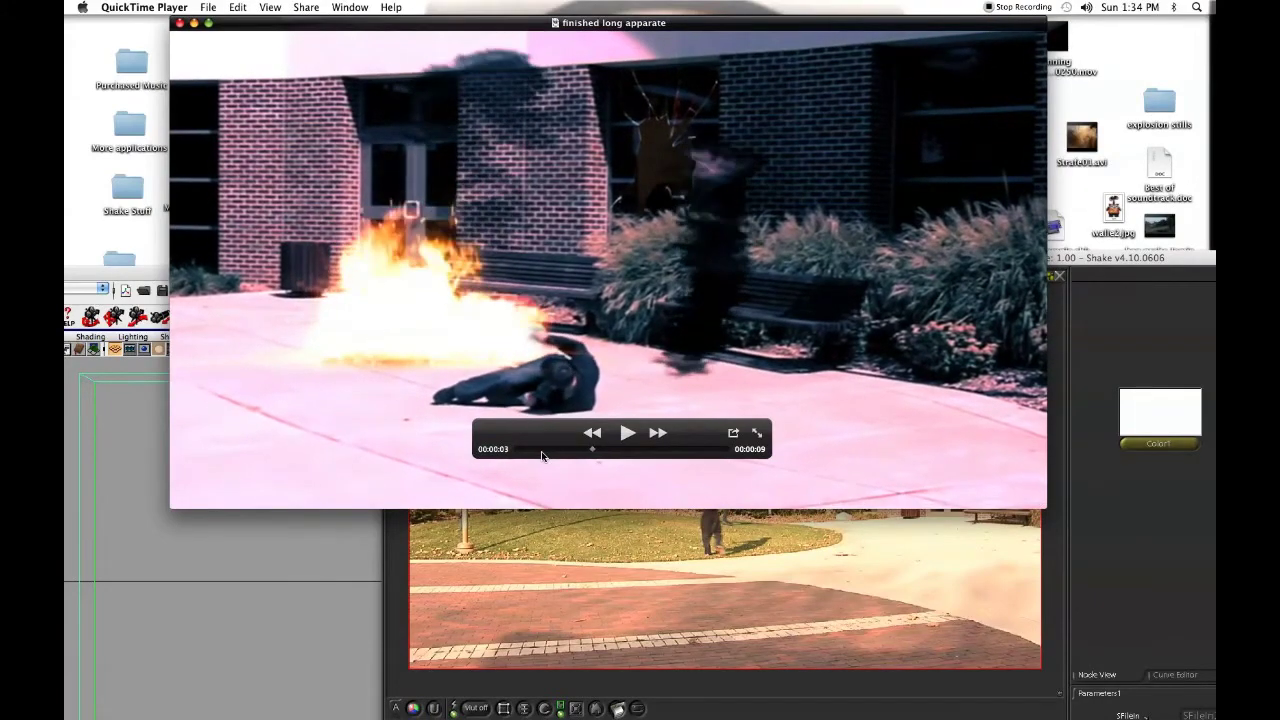
key("Left")
key("Left")
key("Left")
key("Left")
key("Left")
key("Left")
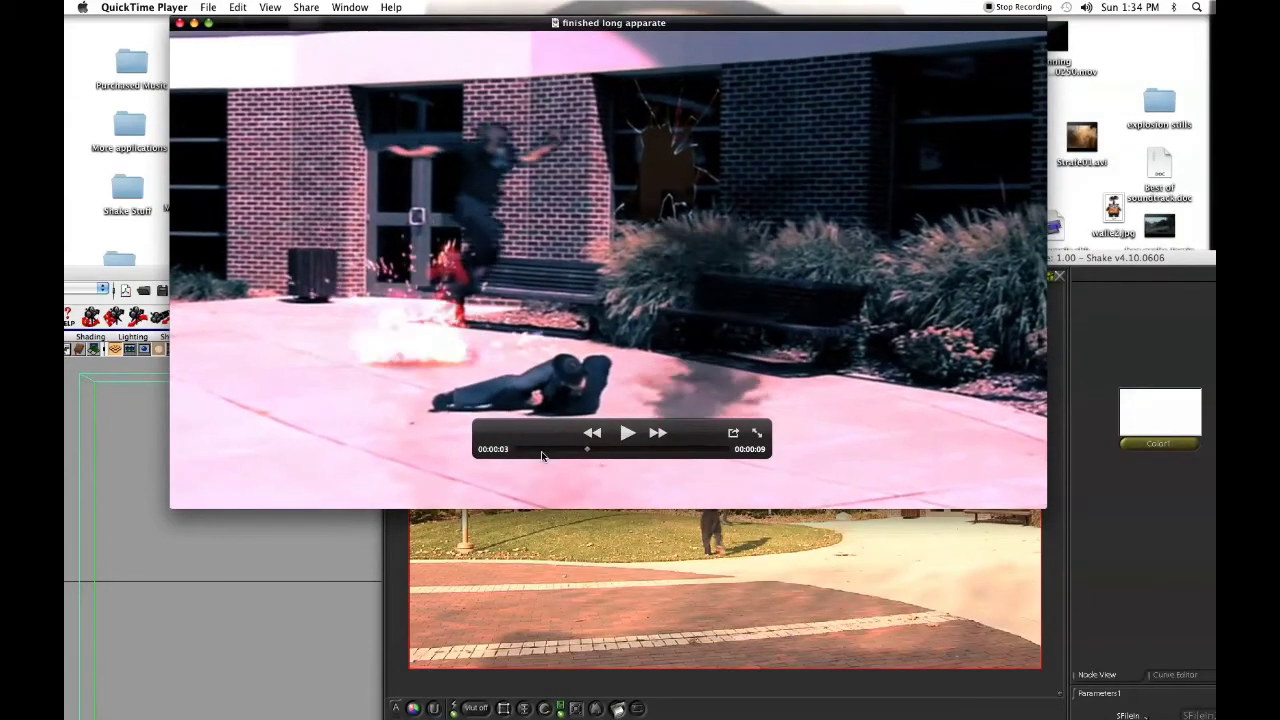
key("Right")
key("Right")
key("Right")
key("Right")
key("Right")
key("Right")
key("Right")
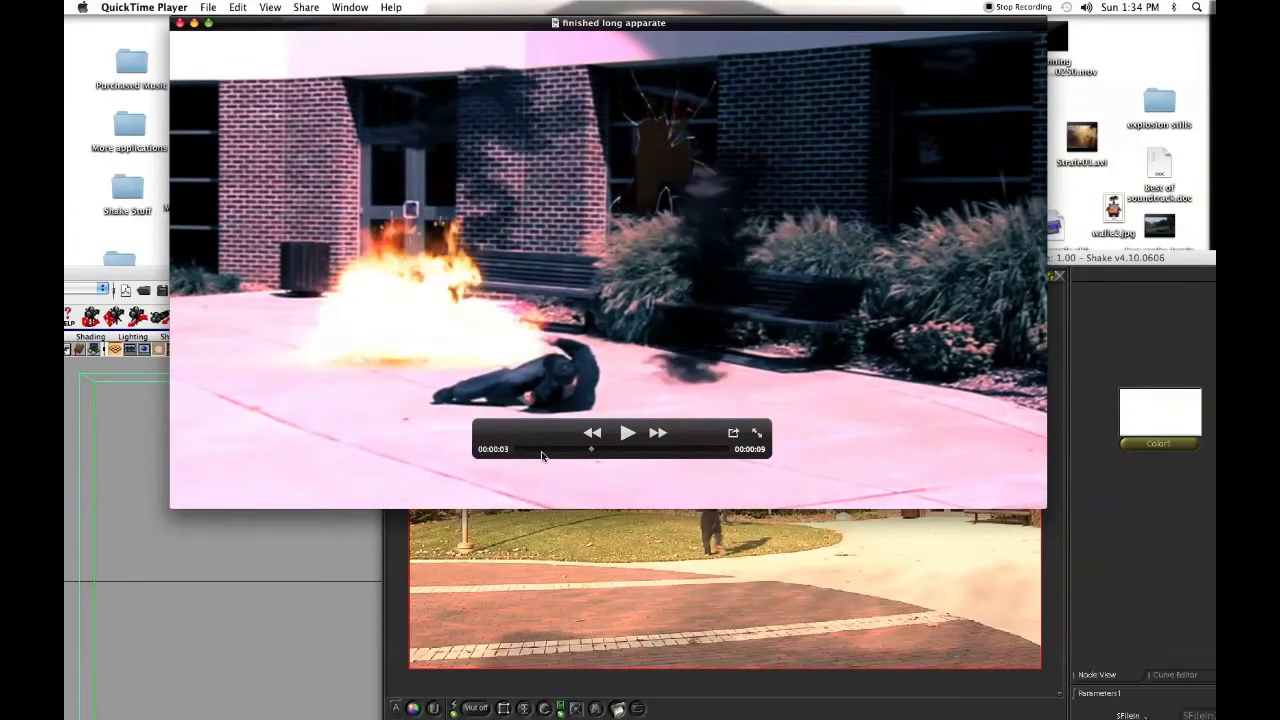
key("Right")
key("Right")
key("Right")
key("Right")
key("Right")
key("Right")
key("Right")
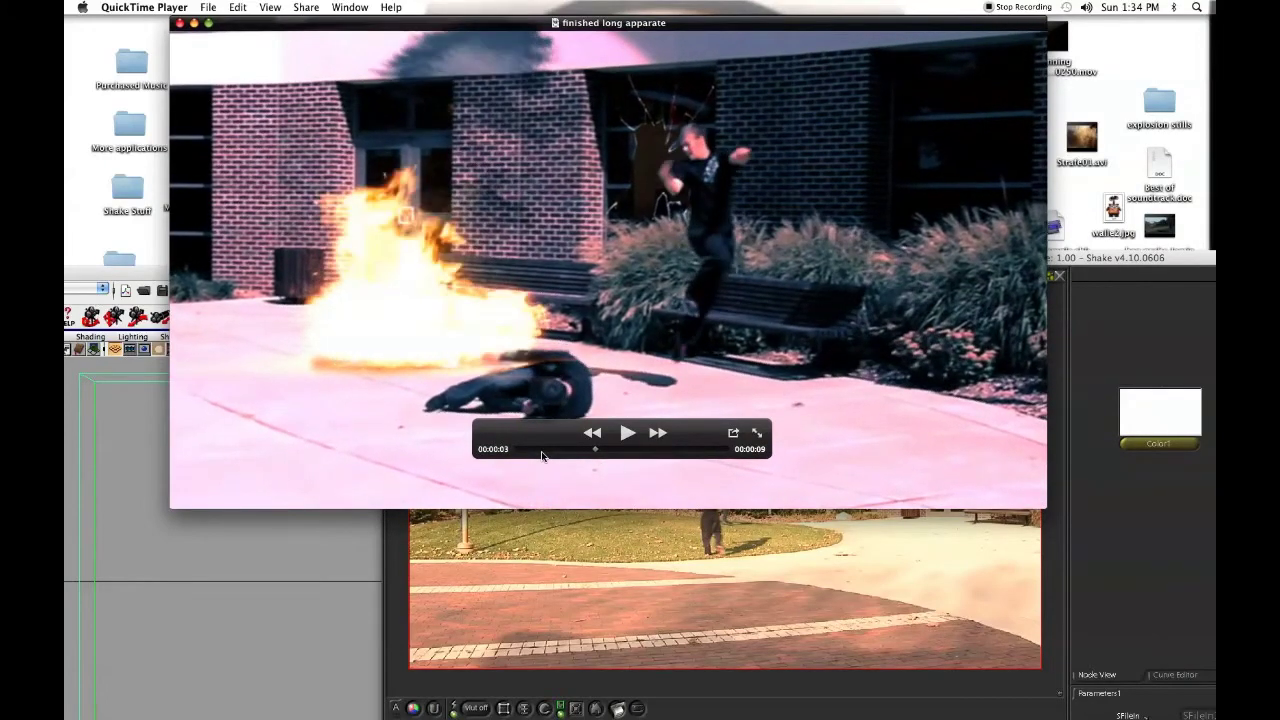
key("Right")
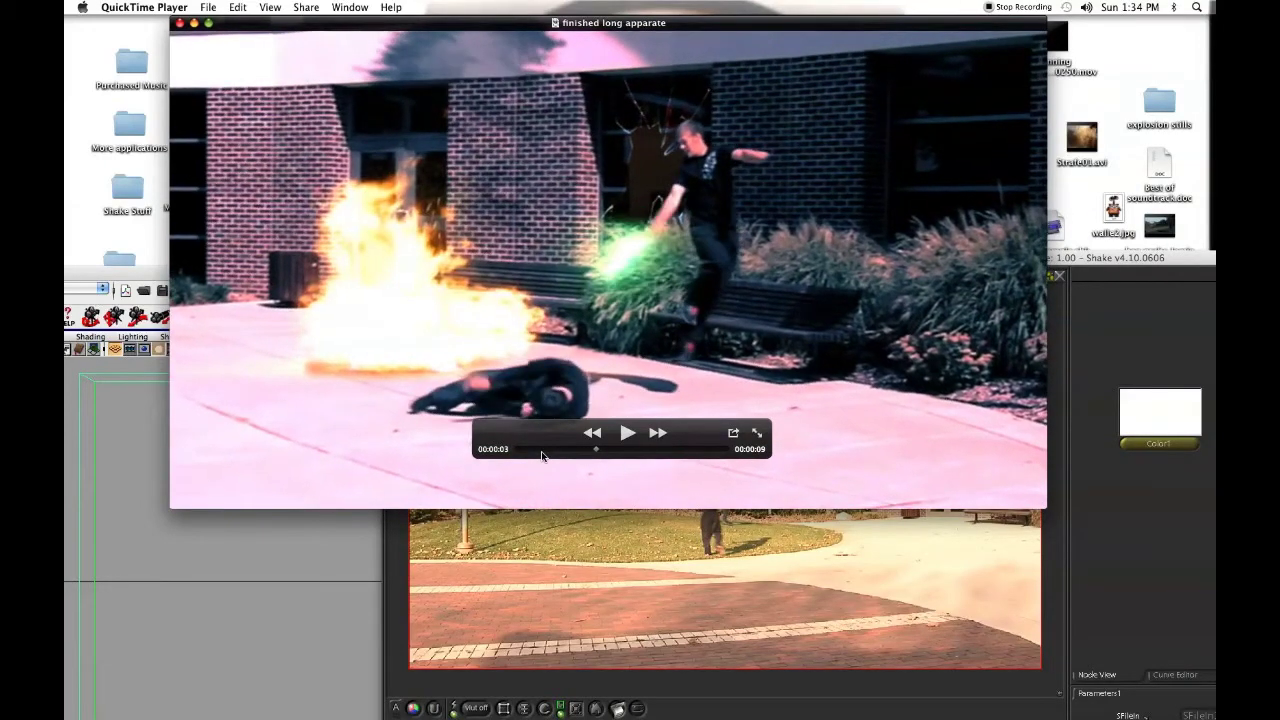
Close the finished clip and move the Shake project window up into full view
left_click(180, 23)
left_click_drag(833, 256, 533, 7)
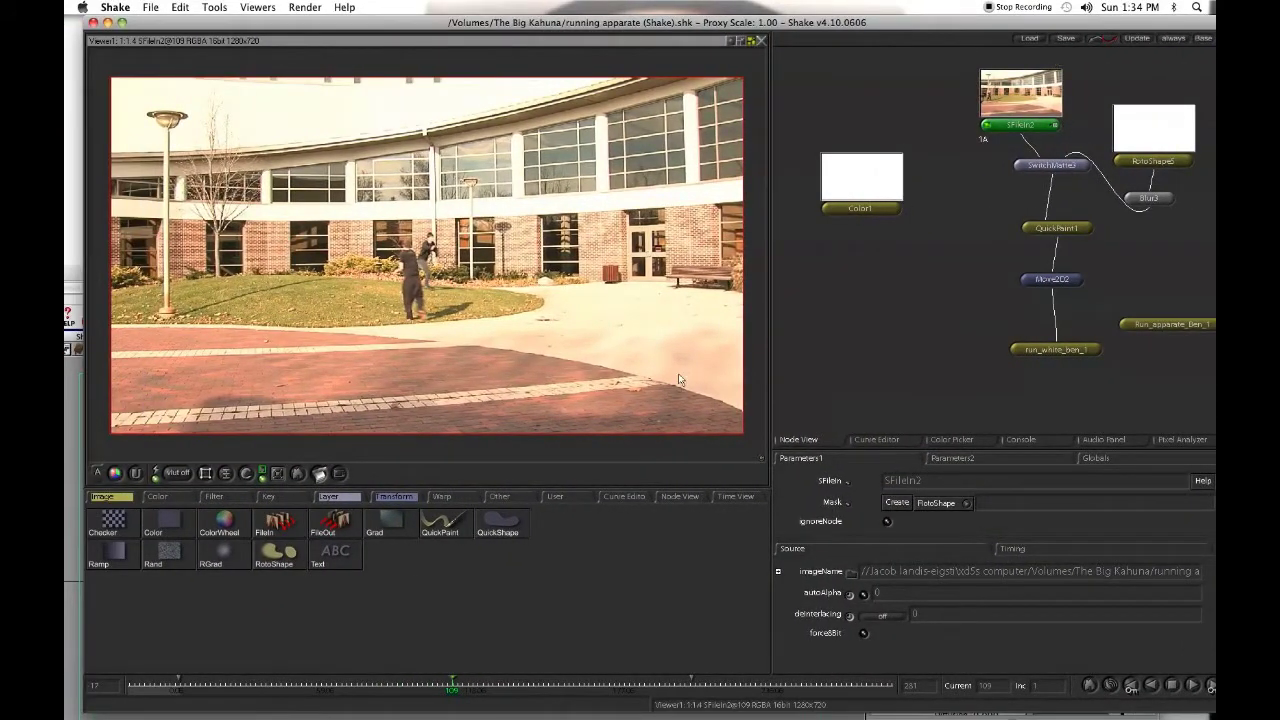
Step through the SFileIn2 footage between frames 99 and 110 to examine the foreground man's disappearance, stopping on frame 109
key("Left")
key("Left")
key("Left")
key("Left")
key("Left")
key("Left")
key("Left")
key("Left")
key("Left")
key("Left")
key("Left")
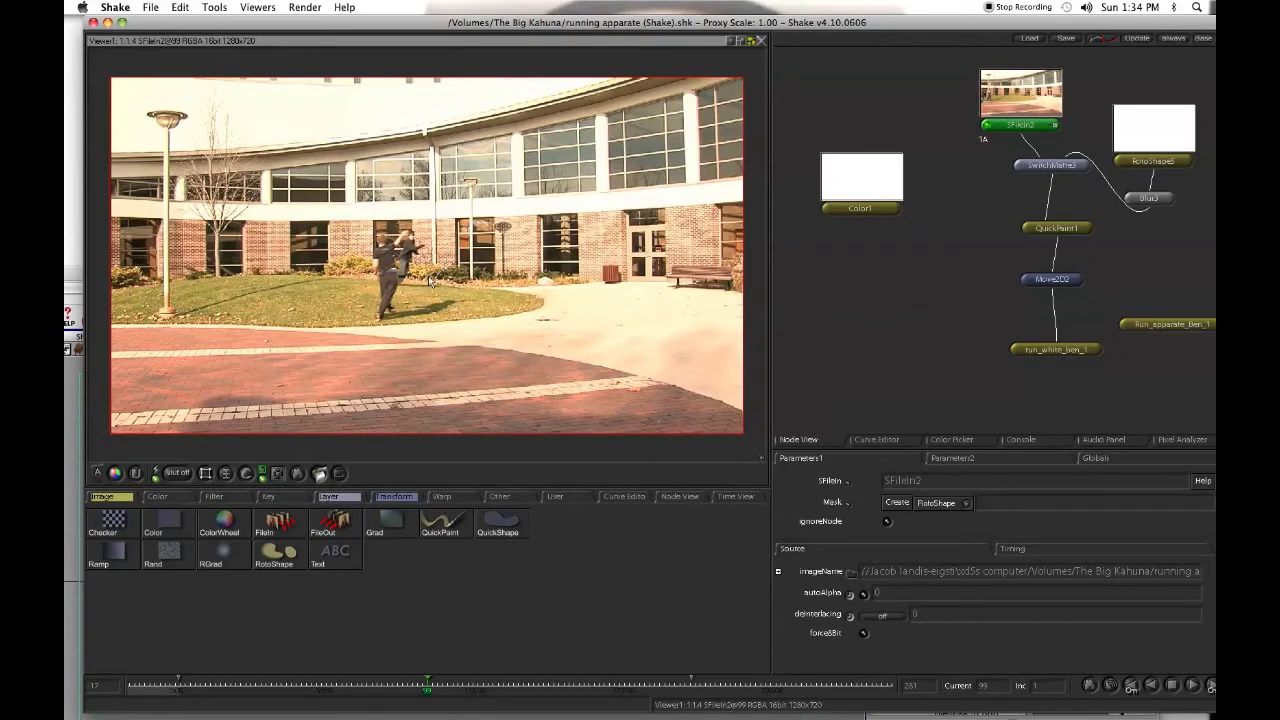
key("Right")
key("Right")
key("Right")
key("Right")
key("Right")
key("Right")
key("Right")
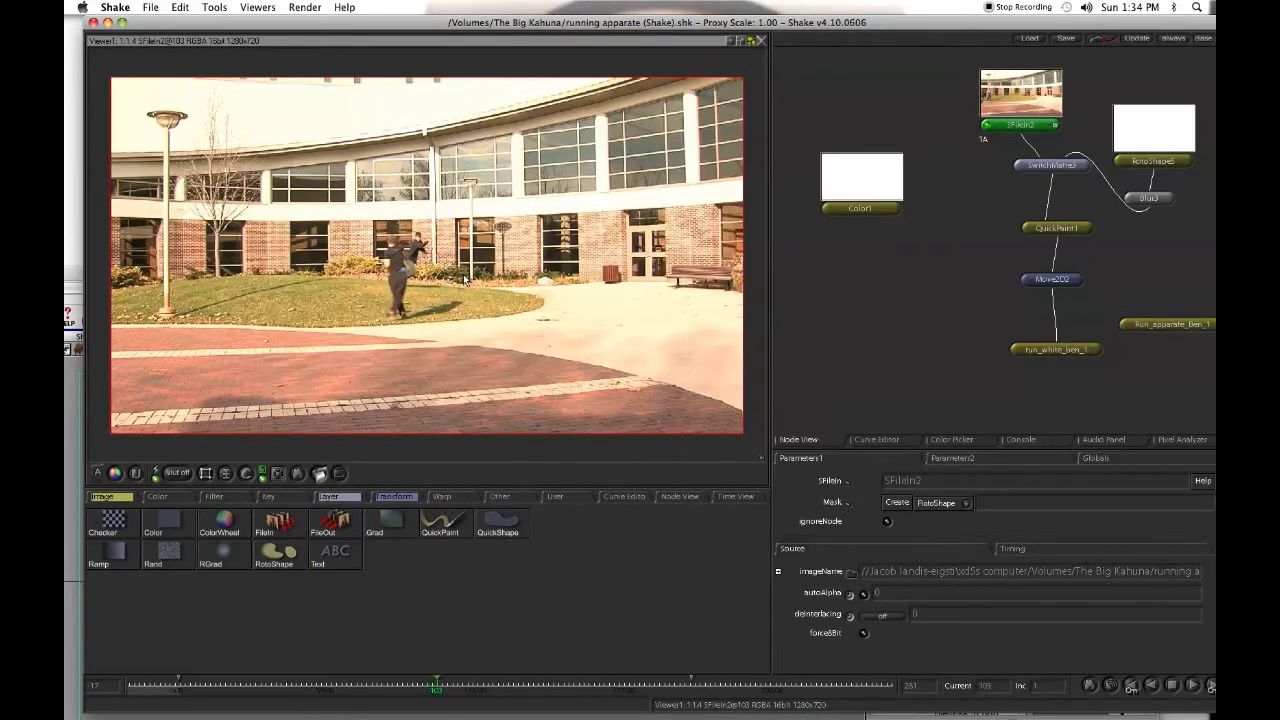
key("Right")
key("Right")
key("Right")
key("Right")
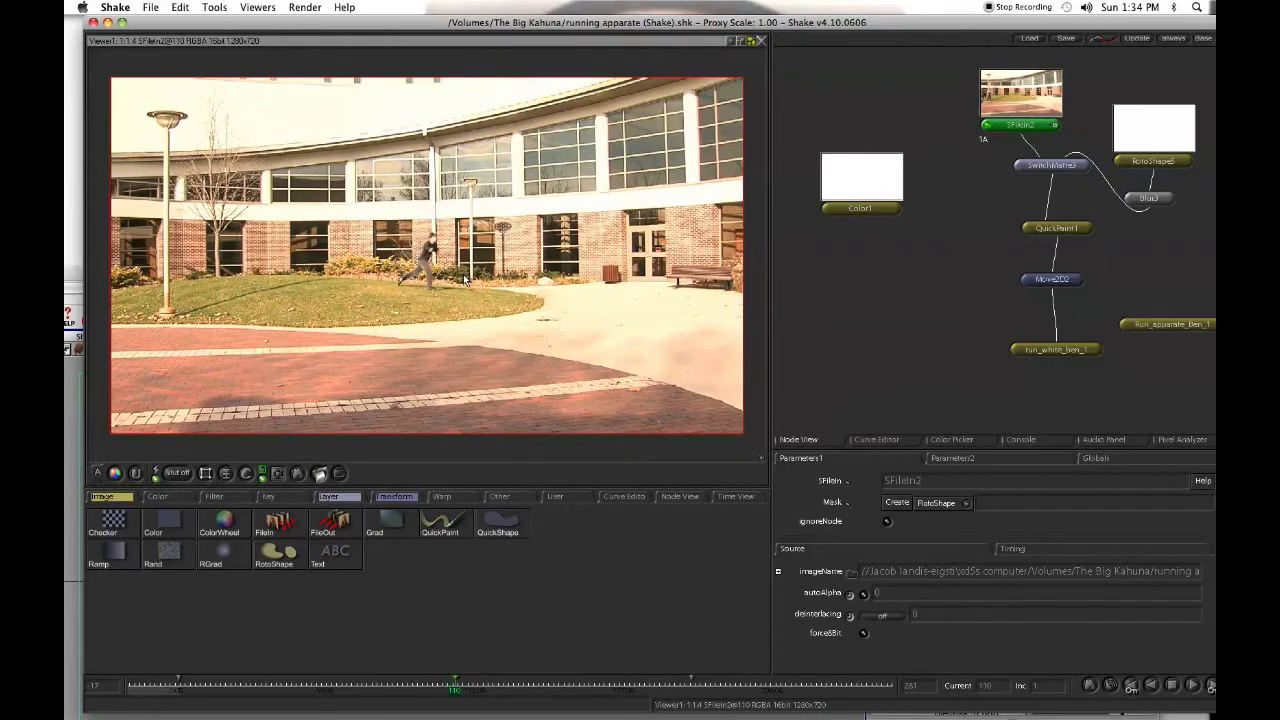
key("Left")
key("Left")
key("Left")
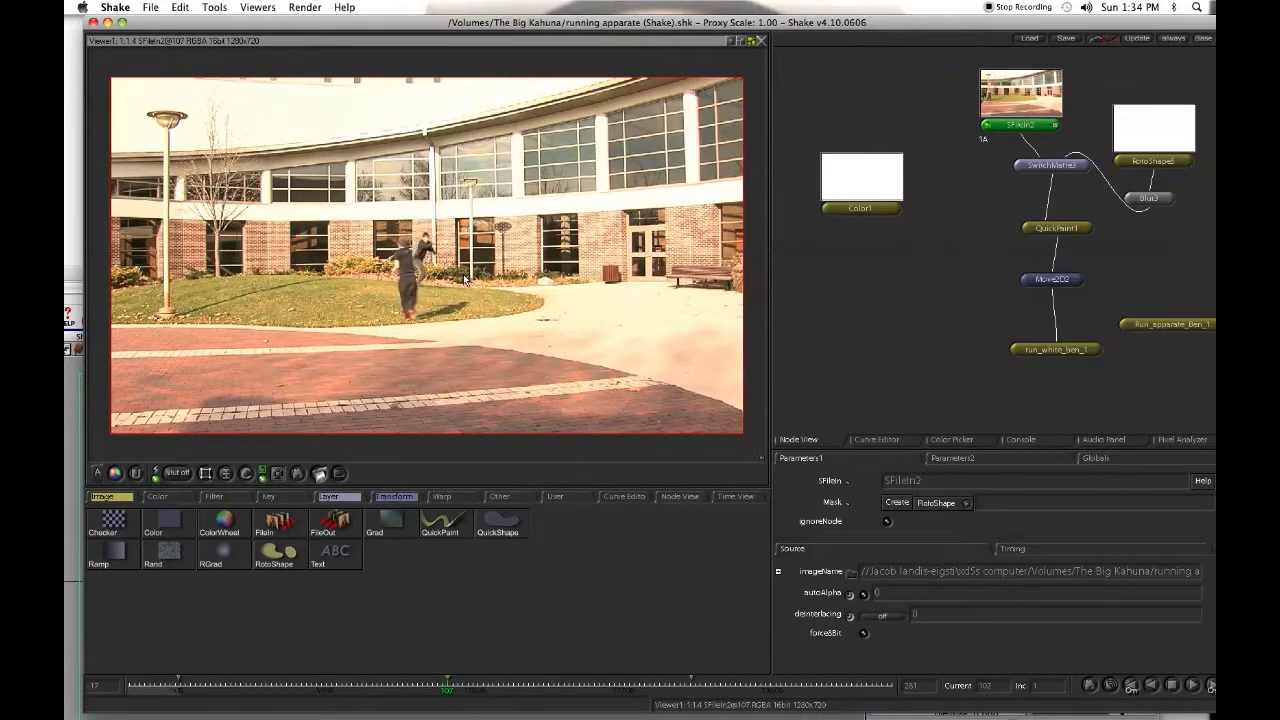
key("Right")
key("Right")
key("Right")
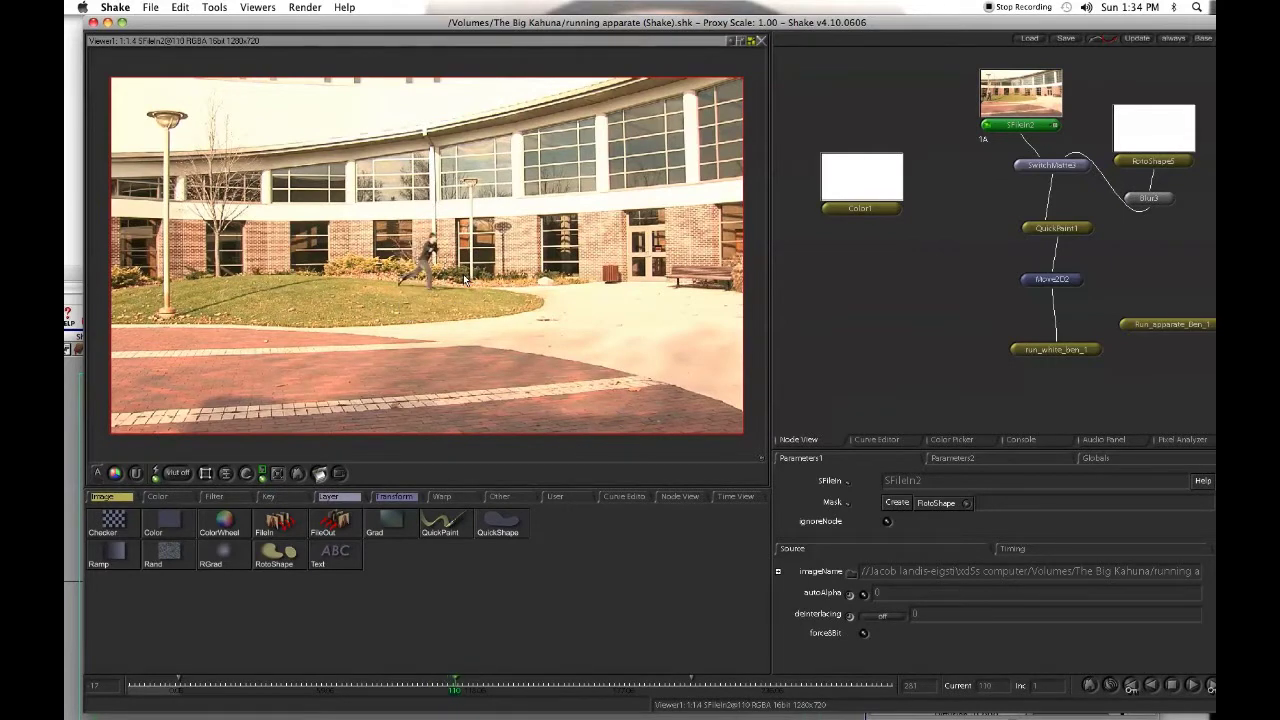
key("Left")
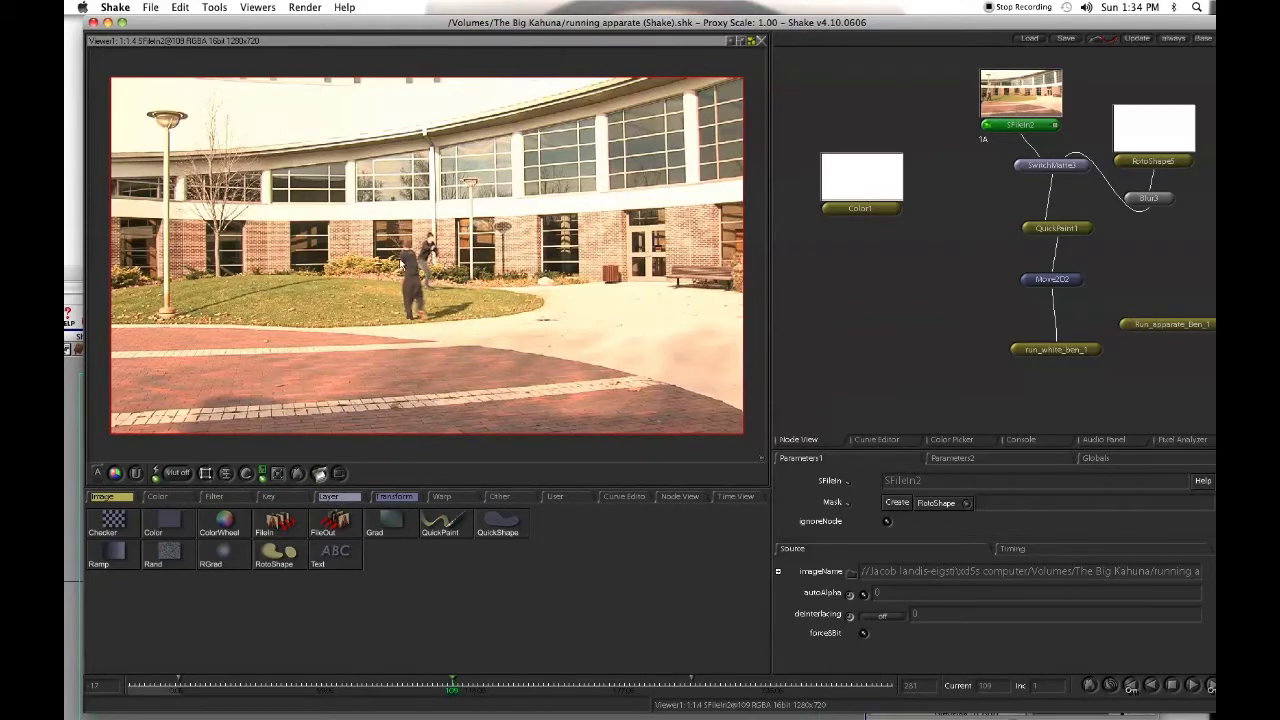
Duplicate the SFileIn2 footage node and place the copy below the Color1 node
left_click_drag(1014, 114, 999, 121)
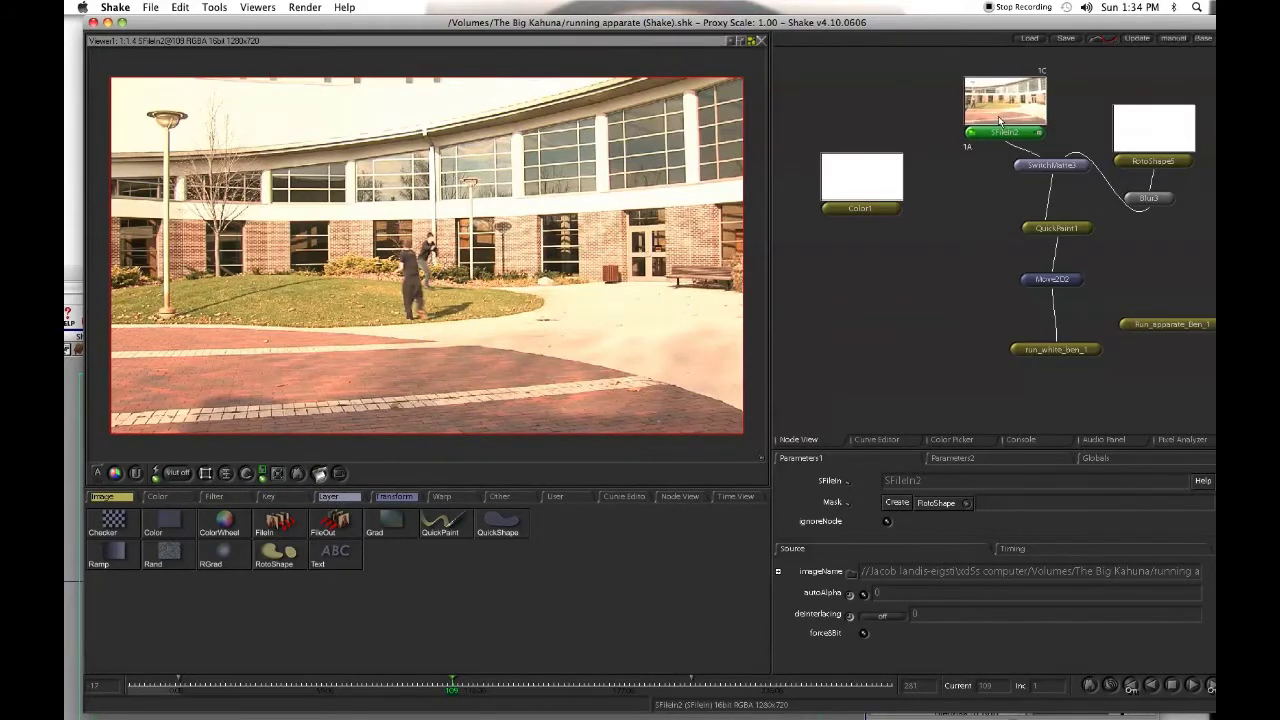
key("super+v")
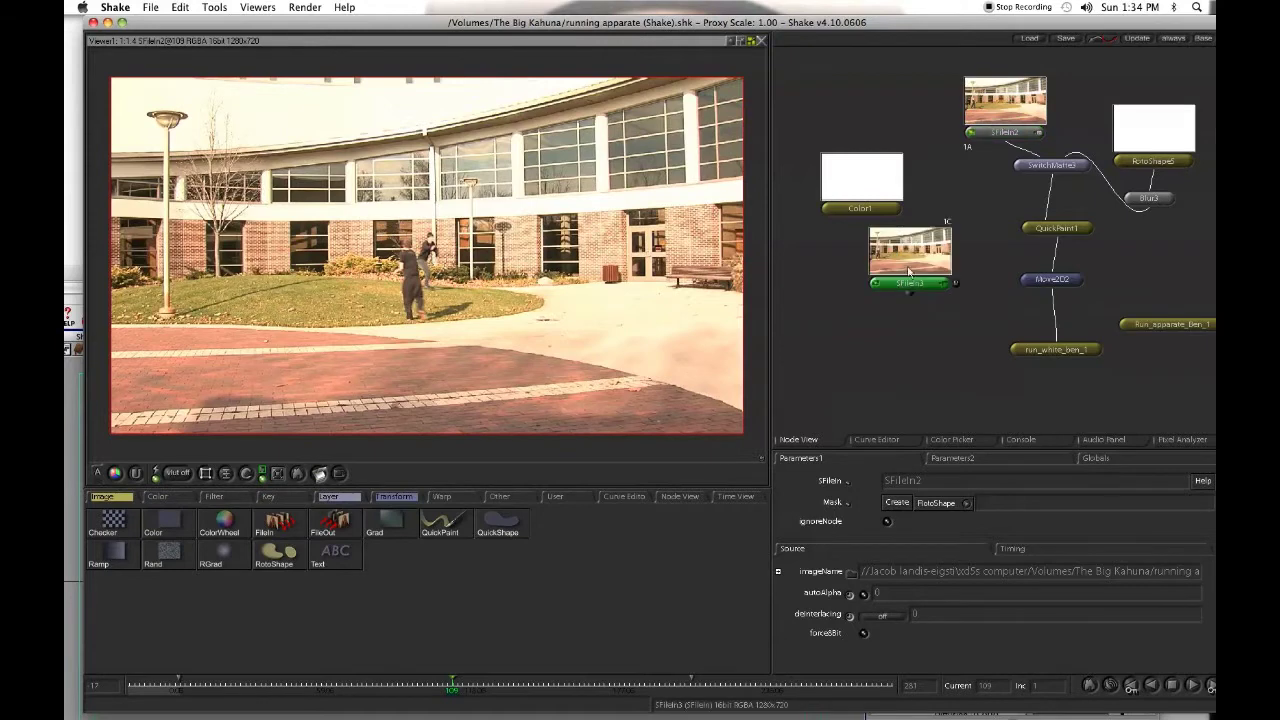
left_click_drag(908, 266, 875, 286)
left_click(840, 301)
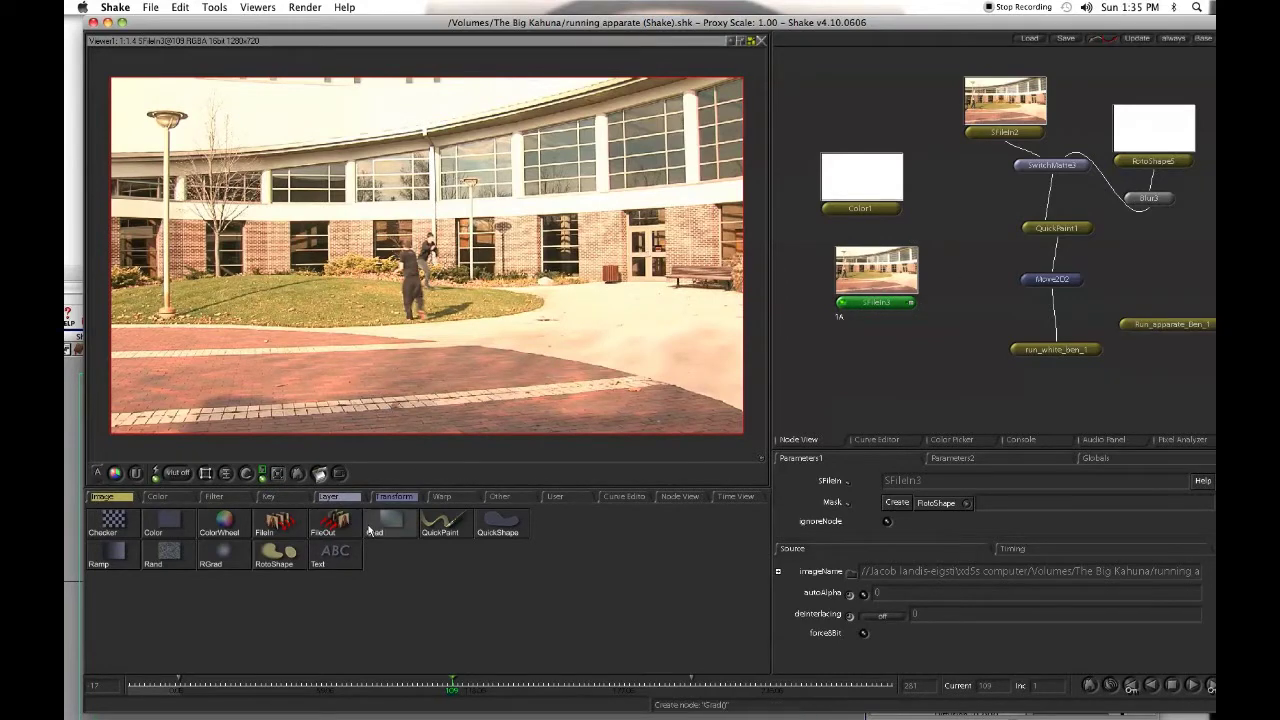
Create a separate RotoShape node beside the duplicated footage node, and space the two nodes apart
left_click(280, 558)
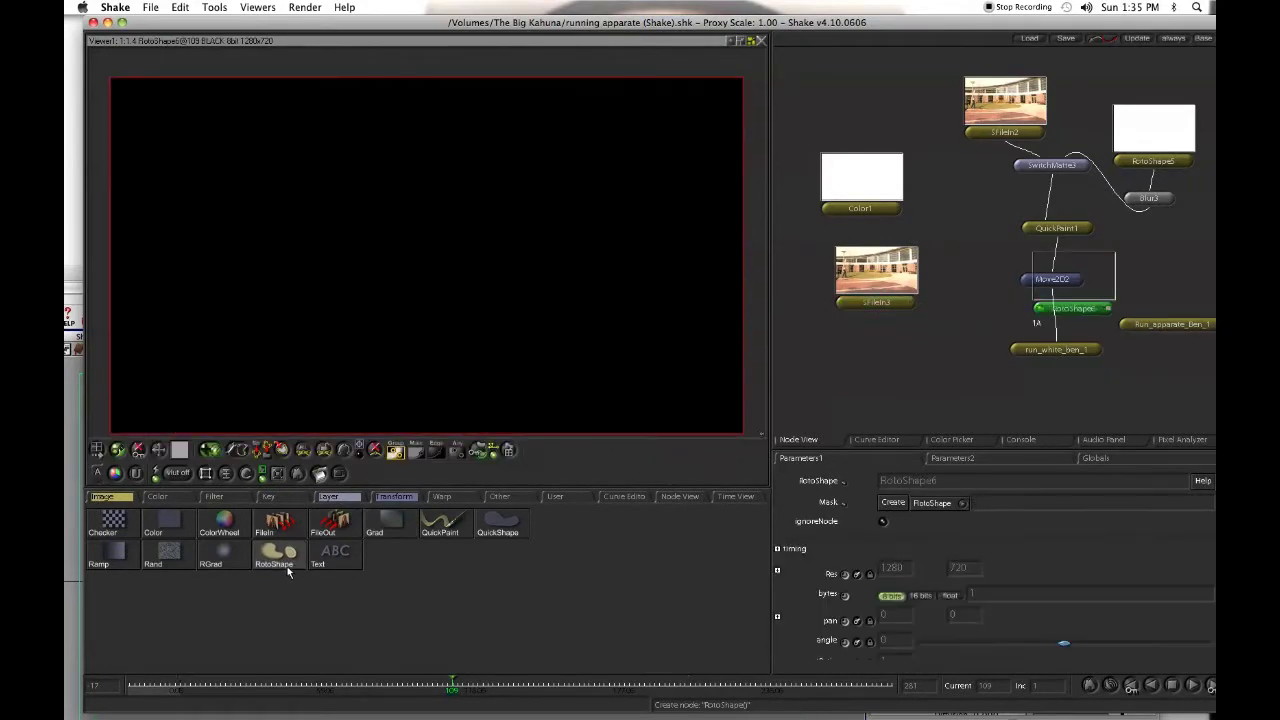
left_click_drag(1090, 271, 987, 285)
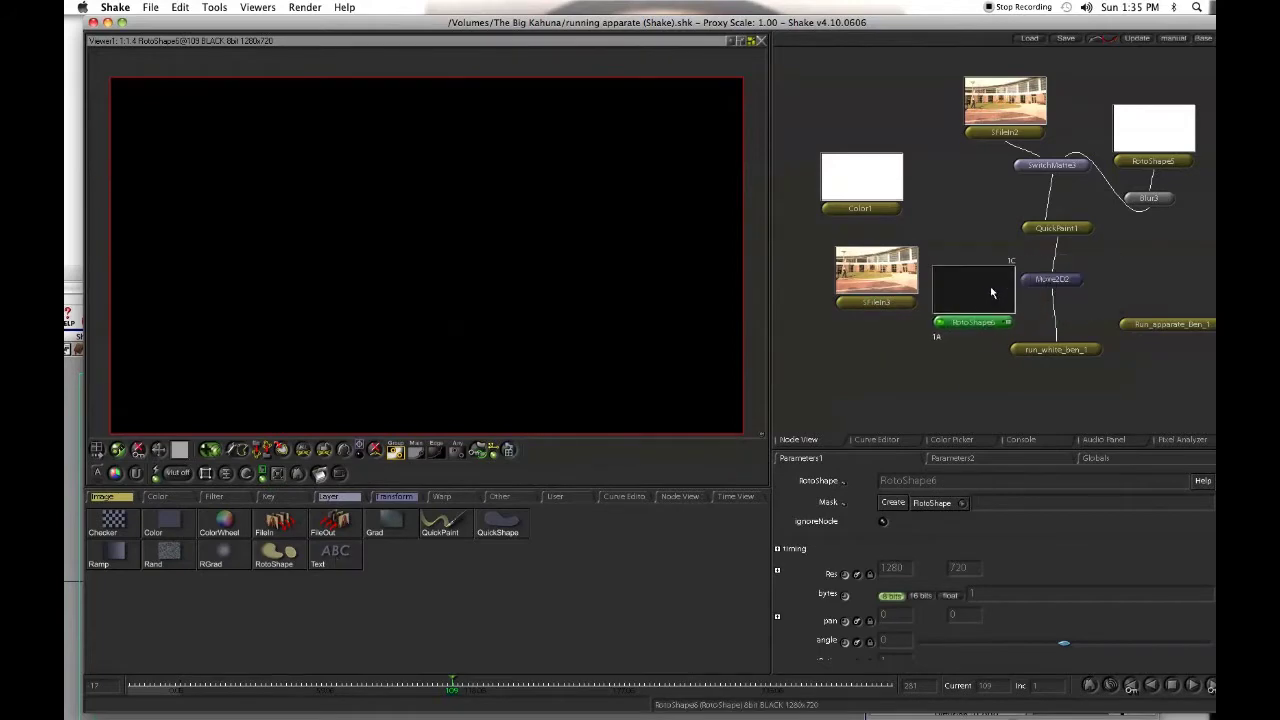
left_click(866, 285)
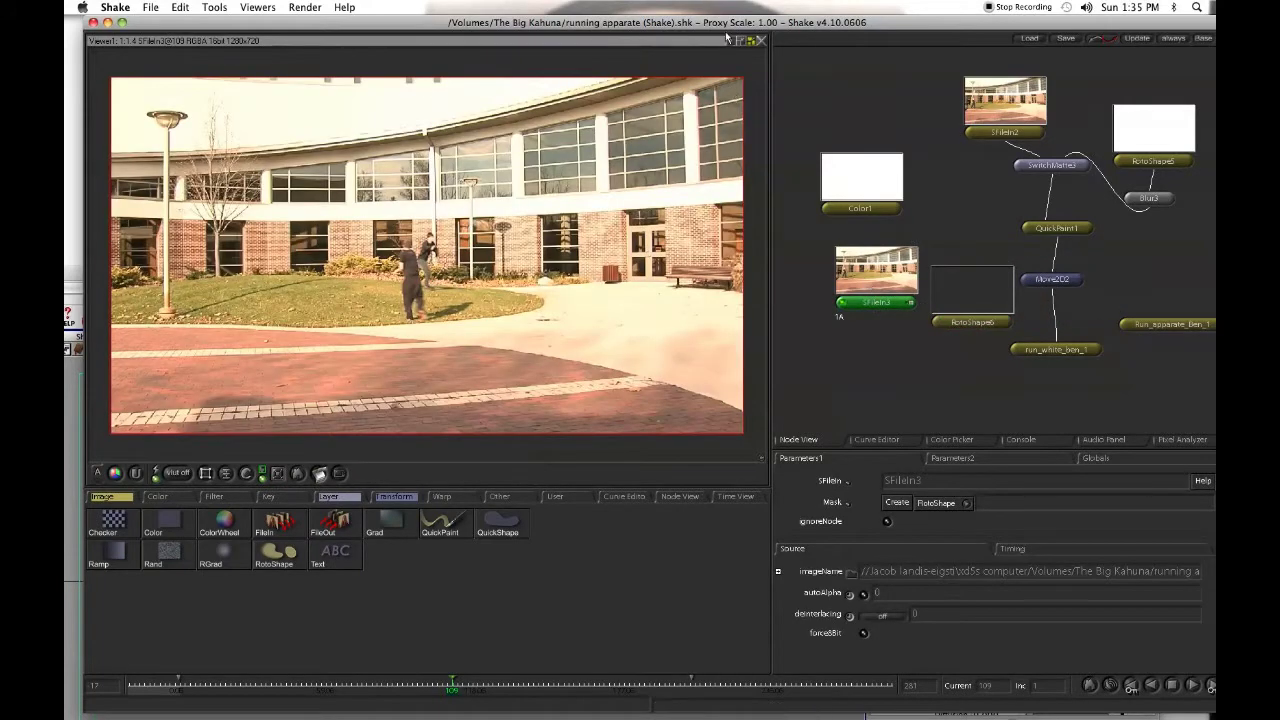
mouse_move(727, 29)
left_mouse_down()
mouse_move(737, 38)
mouse_move(666, 30)
mouse_move(728, 16)
left_mouse_up()
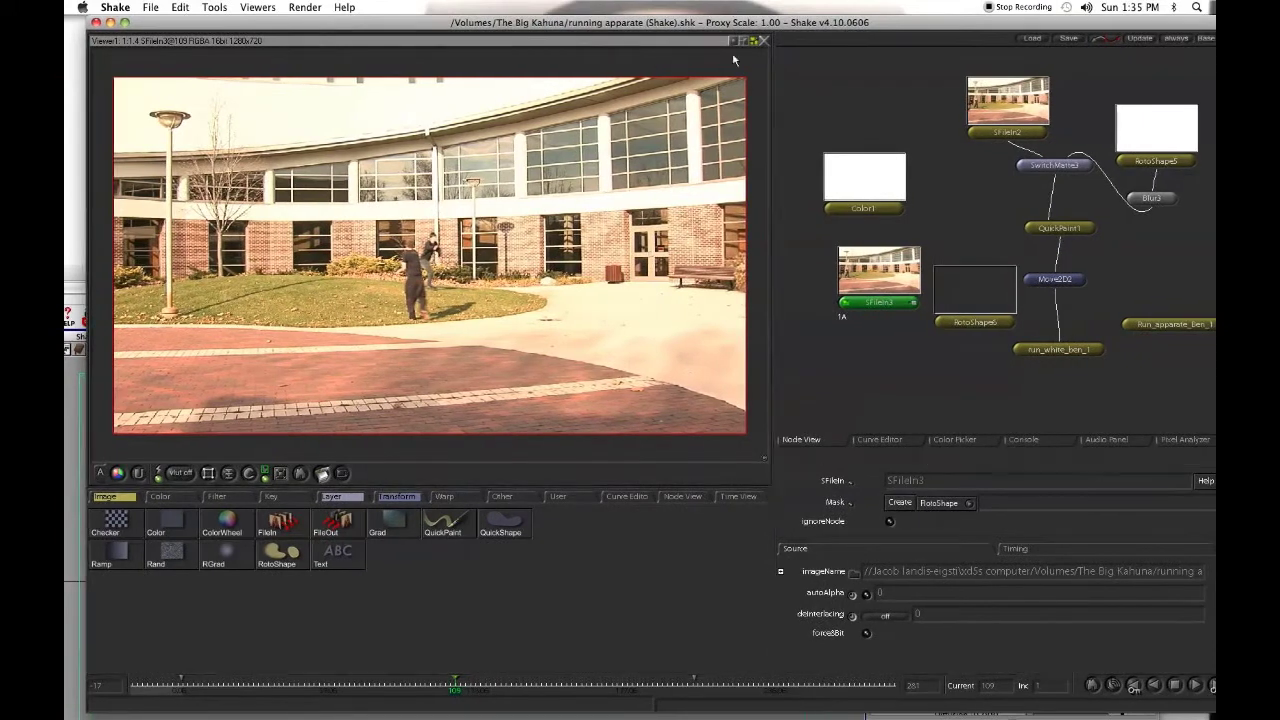
left_click_drag(906, 277, 900, 314)
View the new RotoShape node with its parameters, and return the viewer to the duplicated footage node
left_click(953, 308)
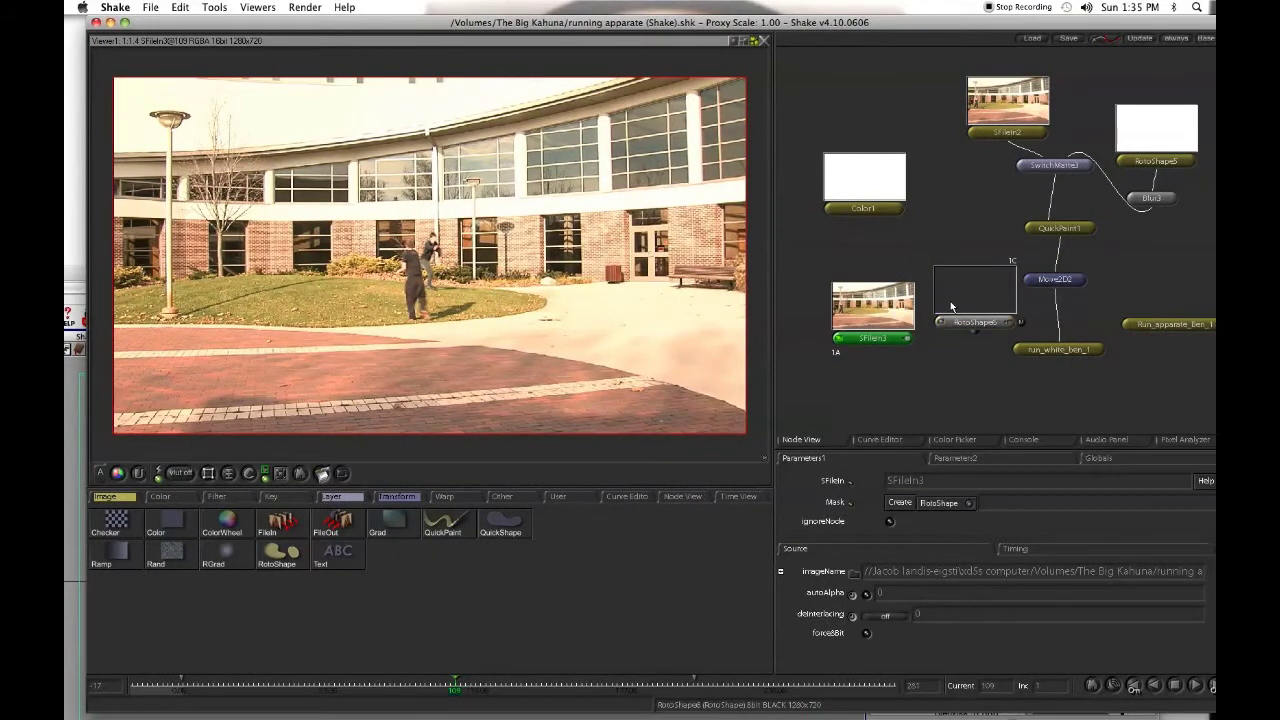
double_click(970, 314)
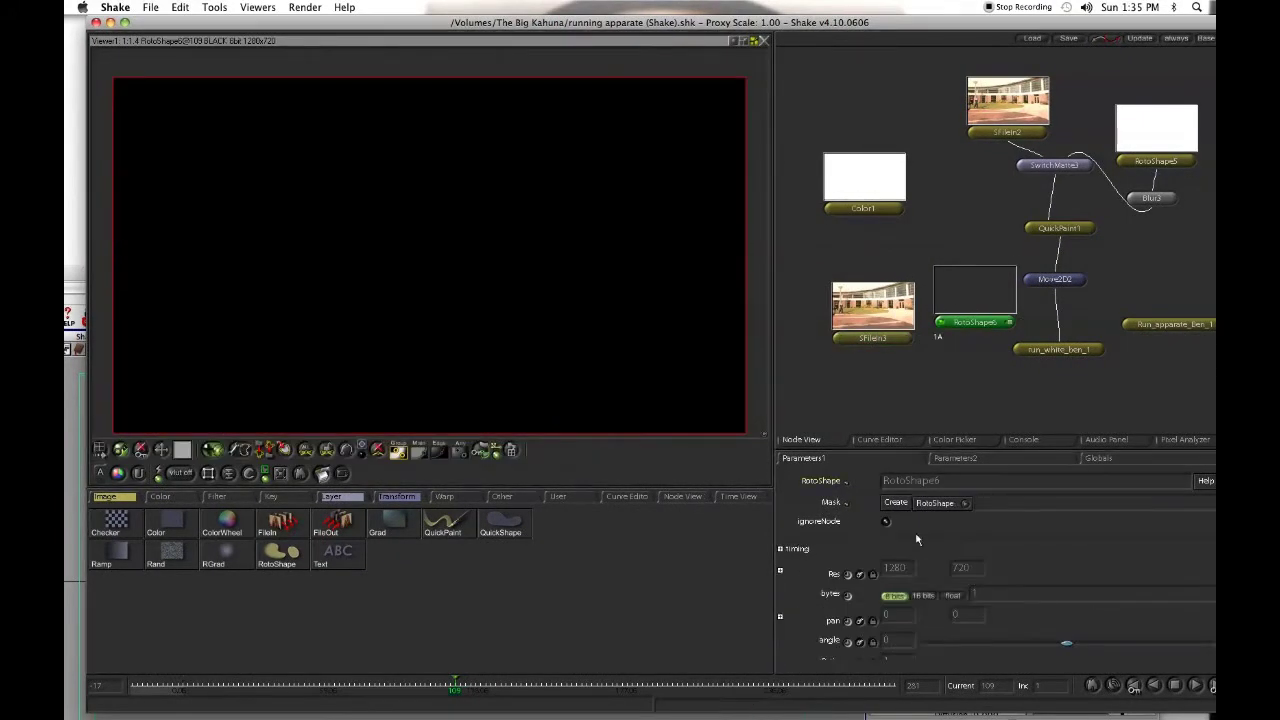
double_click(867, 320)
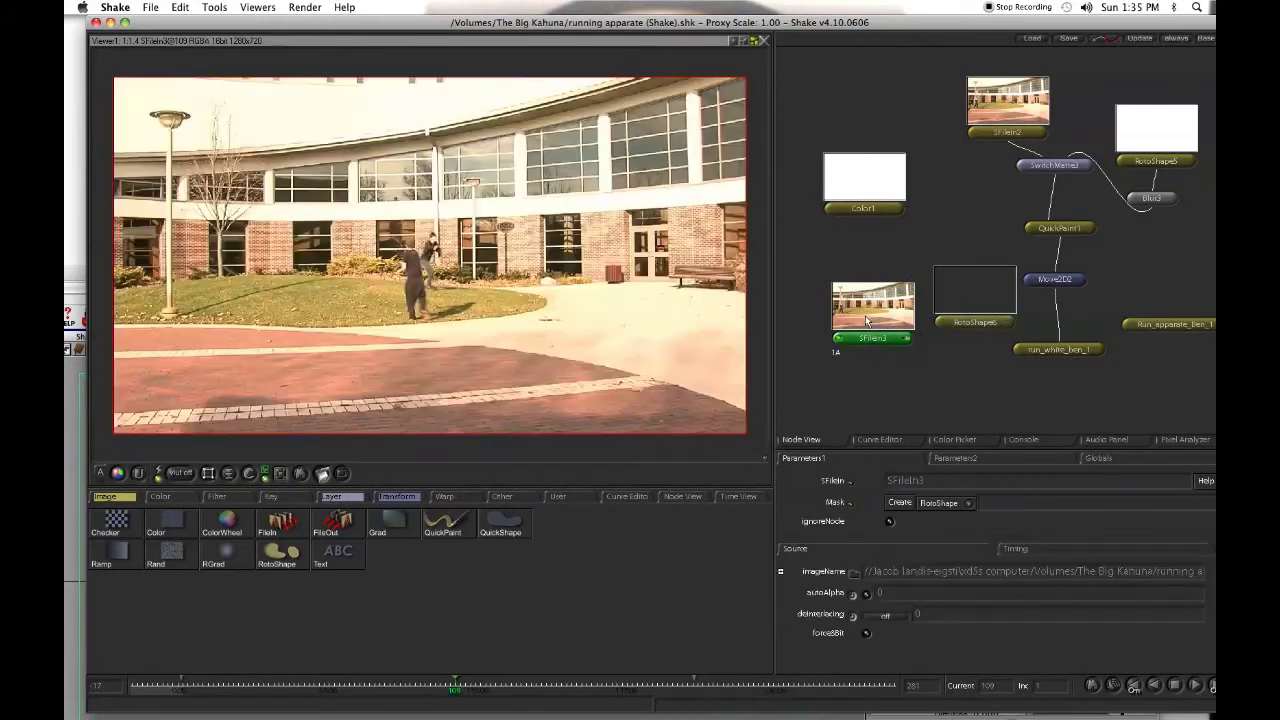
Reposition the SFileIn3 node and attach a SwitchMatte node below it, with the footage as its foreground
left_click_drag(860, 311, 849, 297)
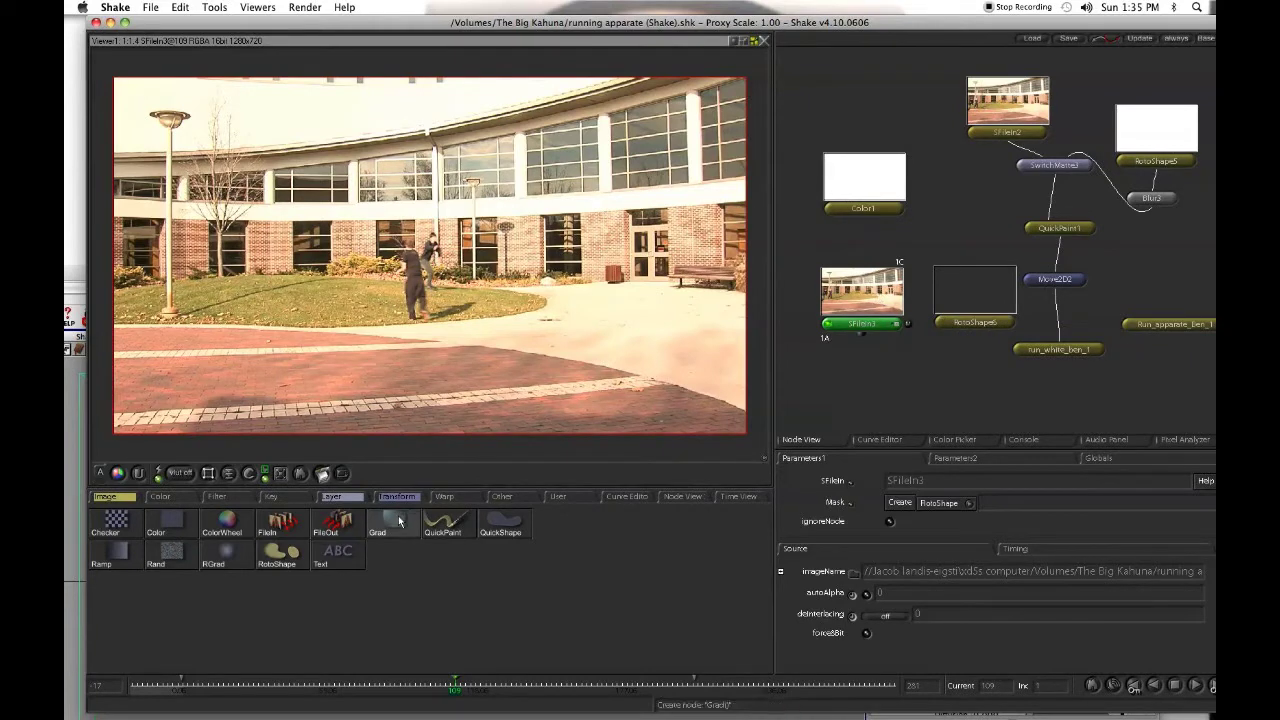
left_click(333, 496)
left_click(493, 588)
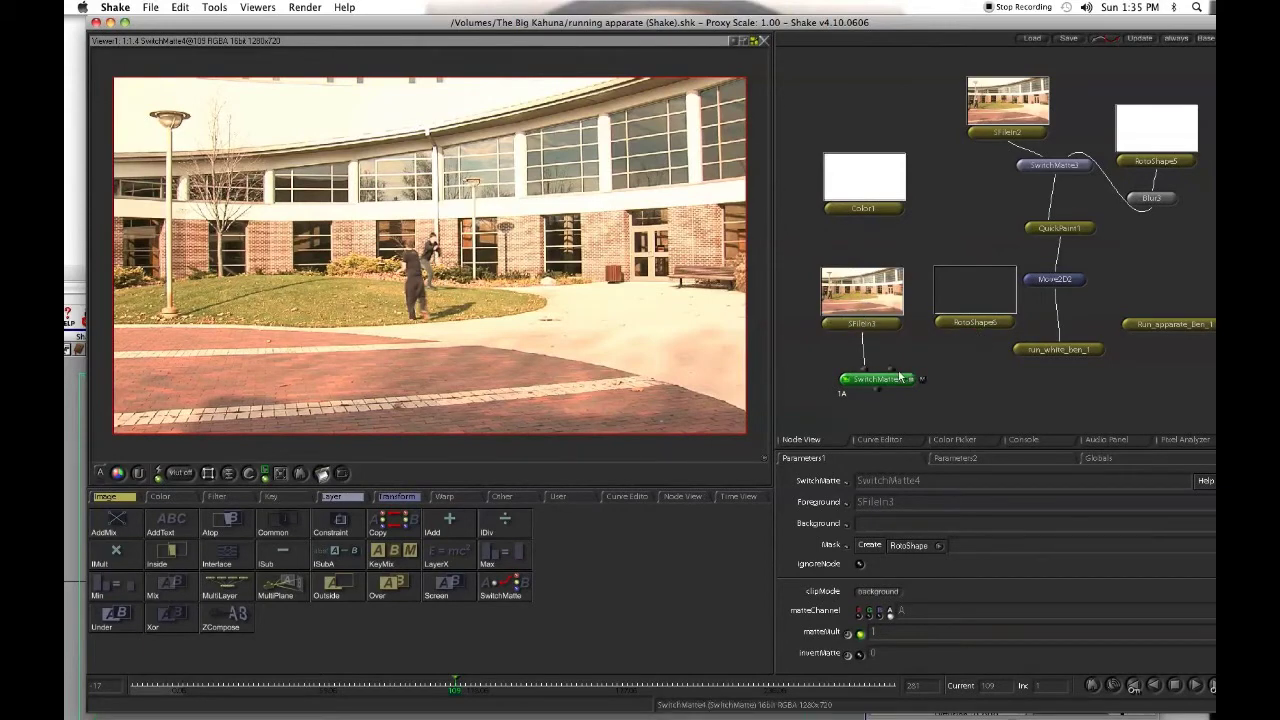
left_click_drag(862, 292, 858, 295)
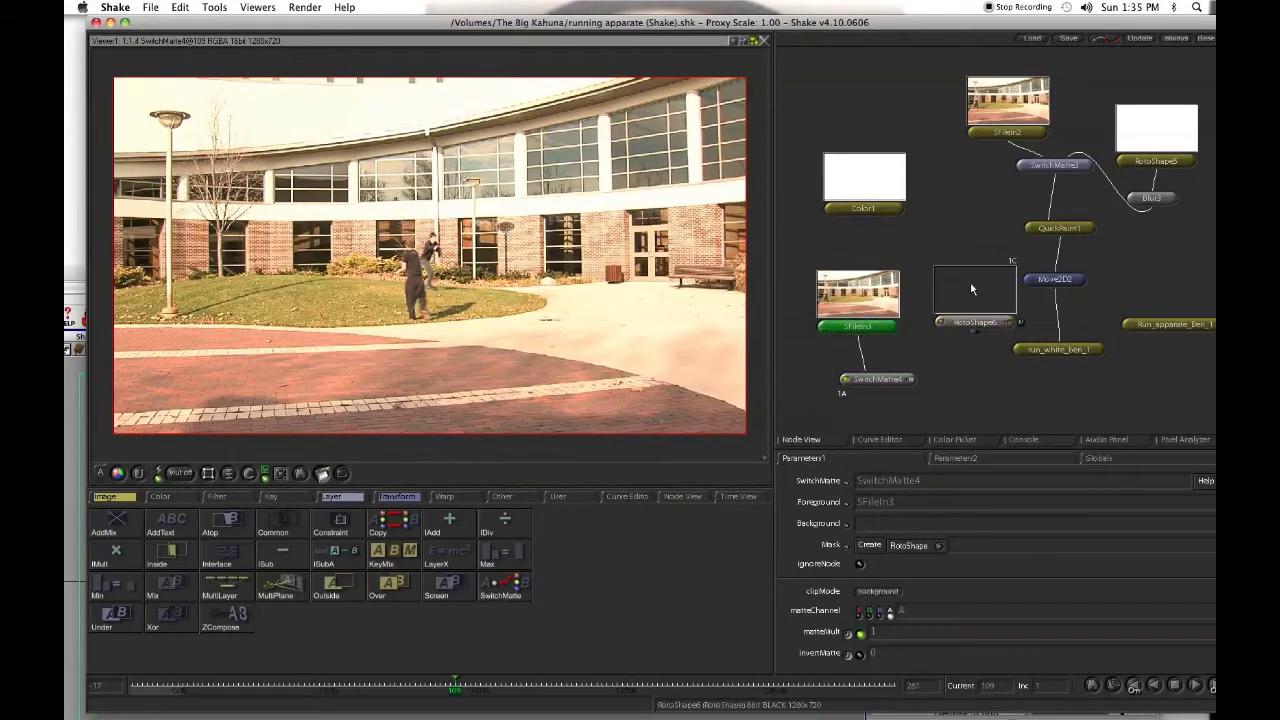
Show the SFileIn3 footage in the viewer while loading RotoShape6's parameters and drawing controls
double_click(864, 290)
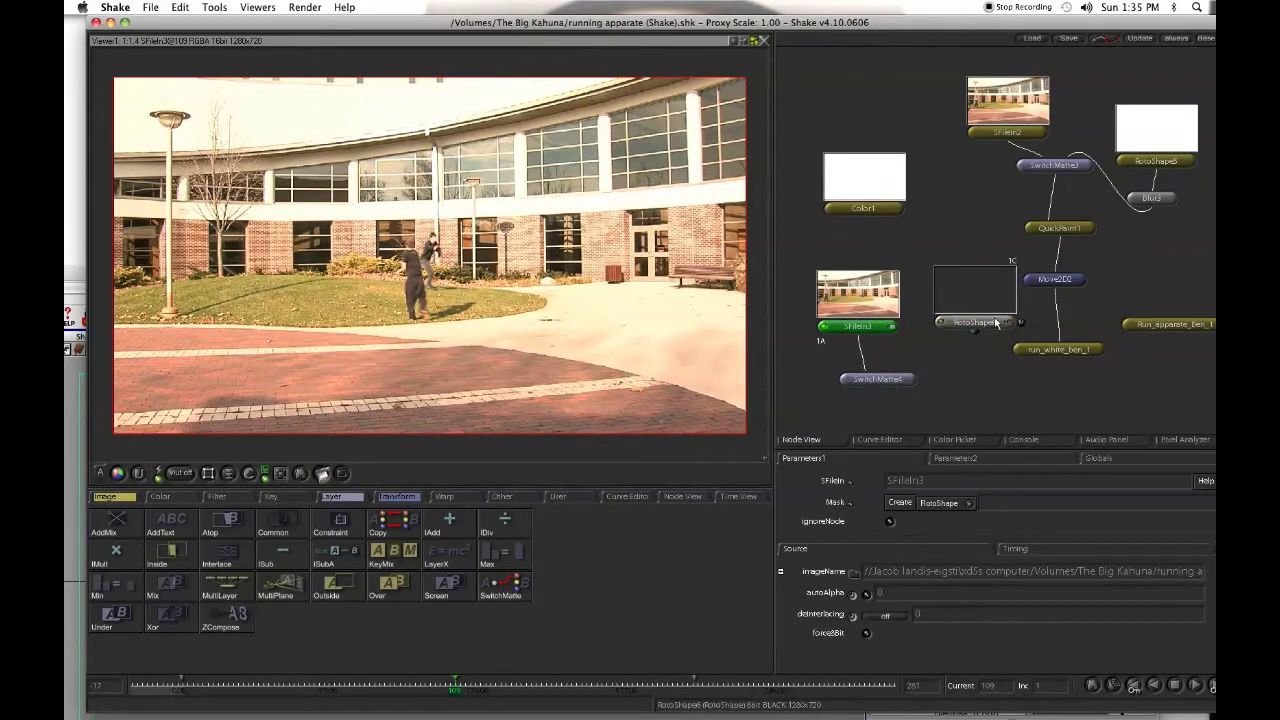
double_click(887, 378)
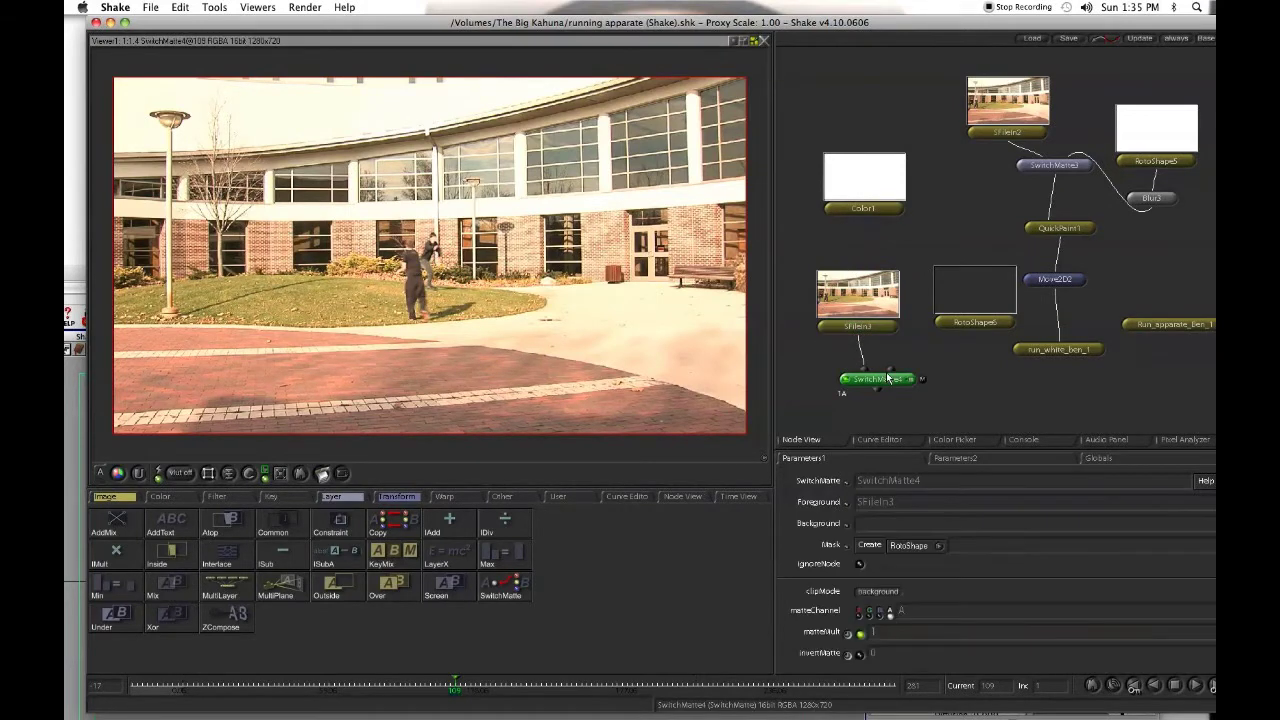
double_click(973, 316)
double_click(862, 314)
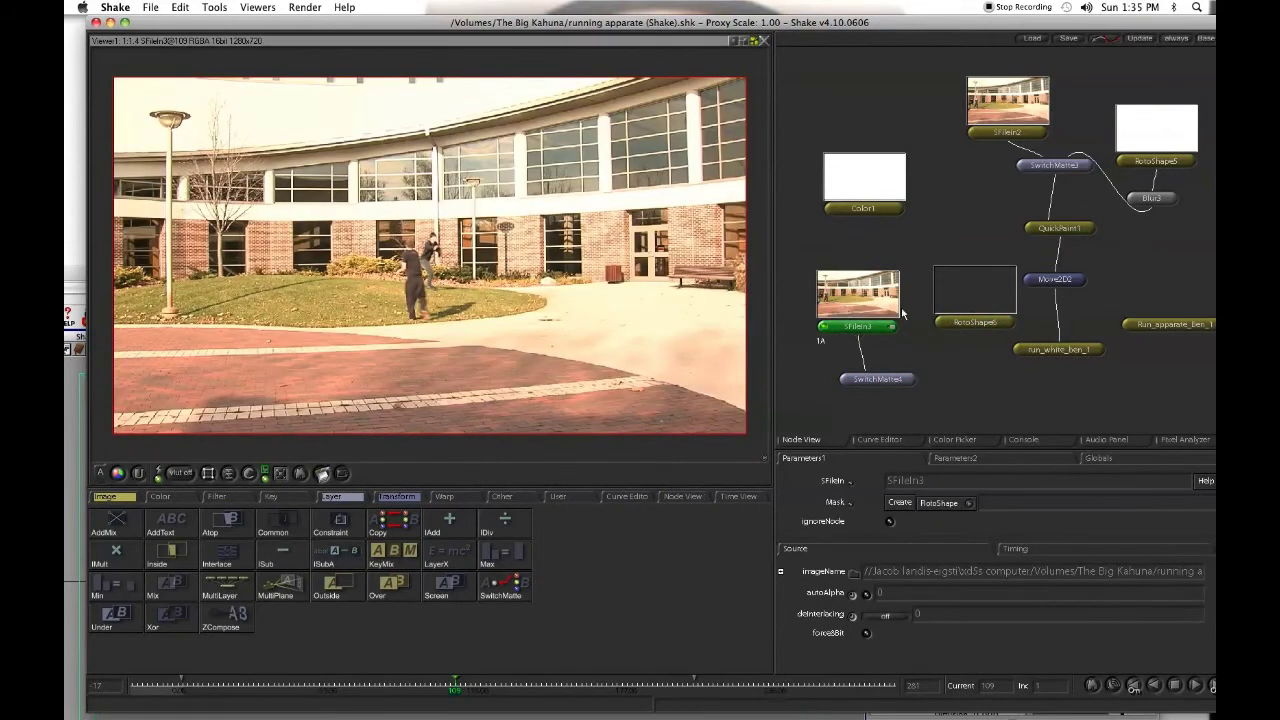
left_click(1010, 323)
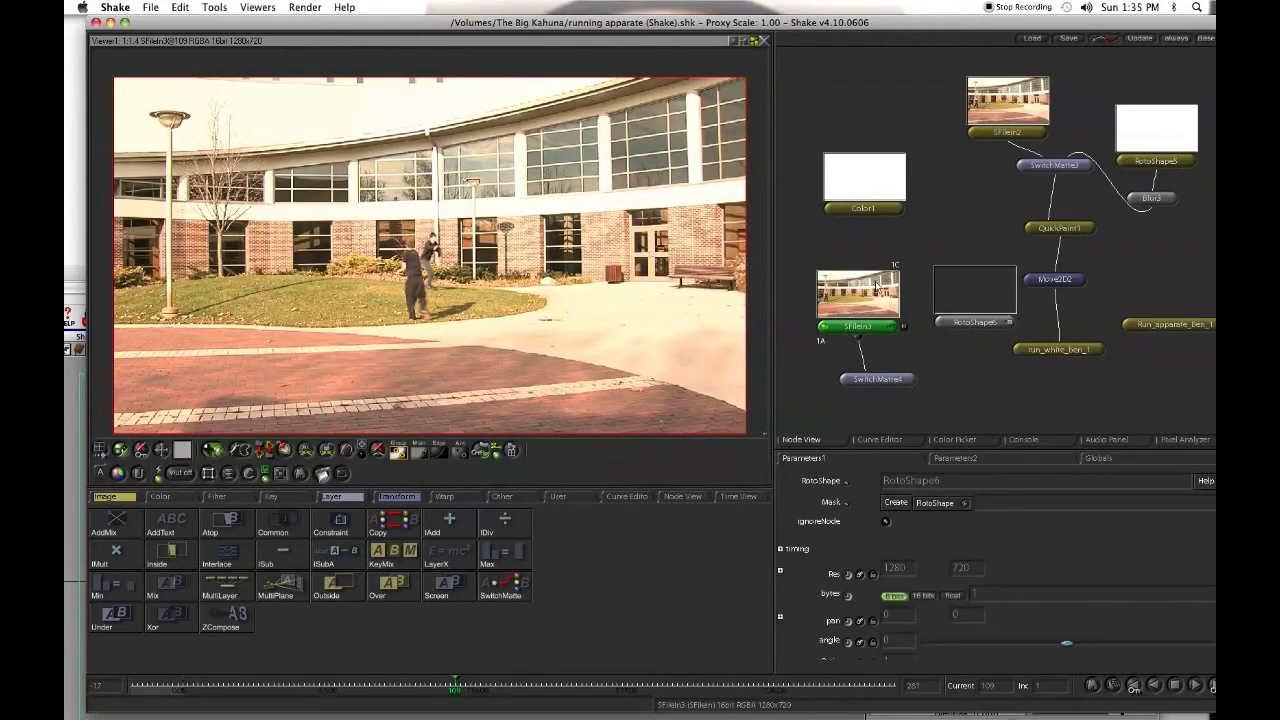
Start the RotoShape6 outline at the foreground man's rear foot and trace up that side of his leg to the waist
left_click_drag(485, 280, 762, 209)
scroll(353, 264, "up", 2)
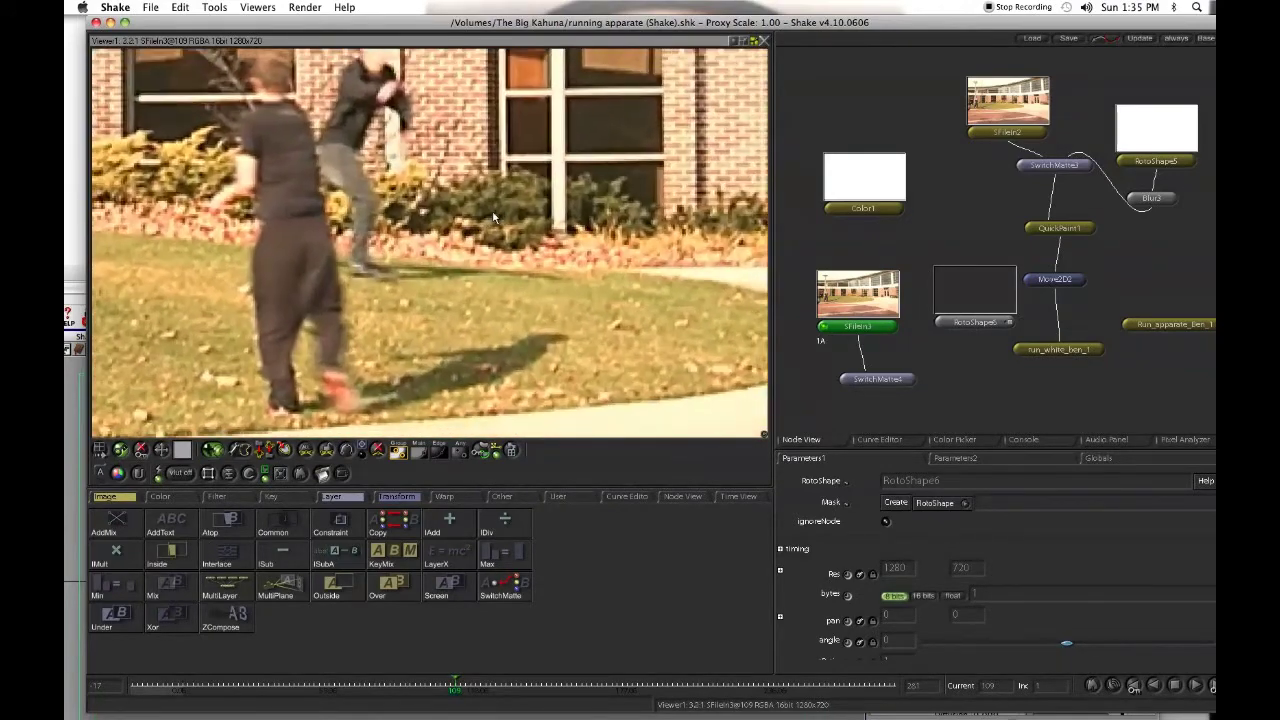
scroll(495, 218, "up", 2)
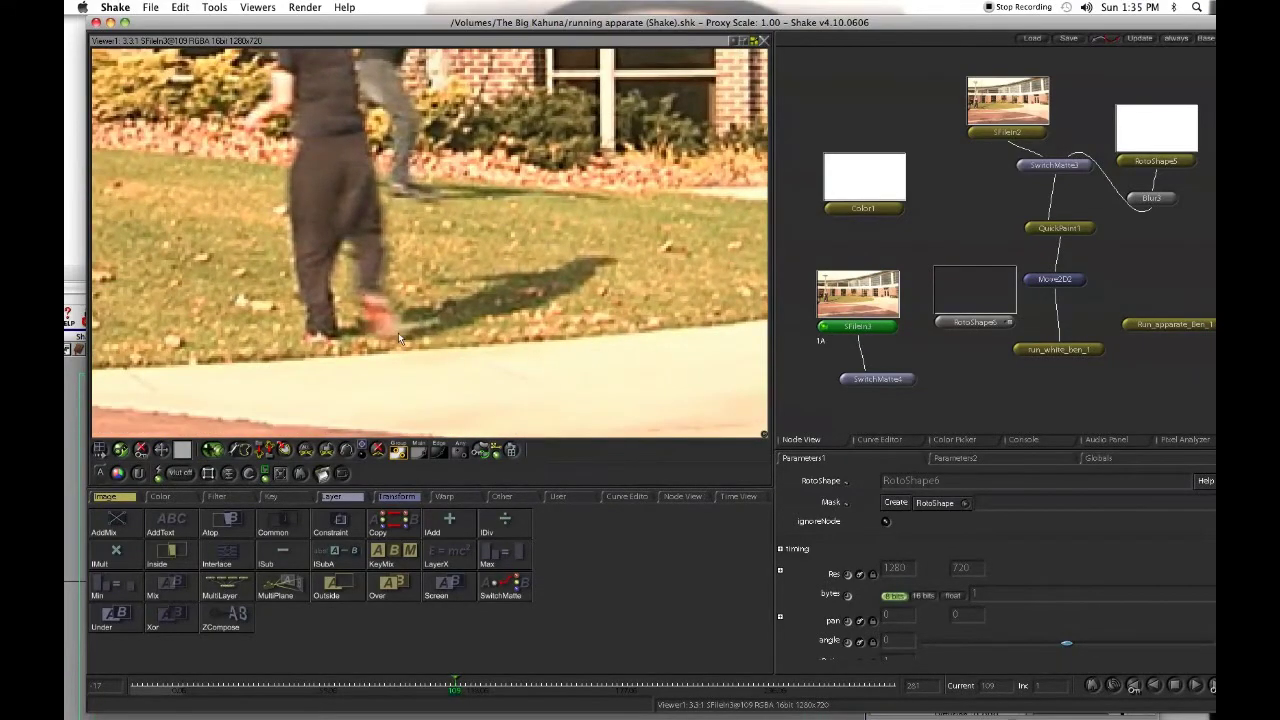
left_click(380, 352)
left_click(411, 338)
left_click(412, 295)
left_click(386, 279)
left_click(390, 233)
left_click(373, 133)
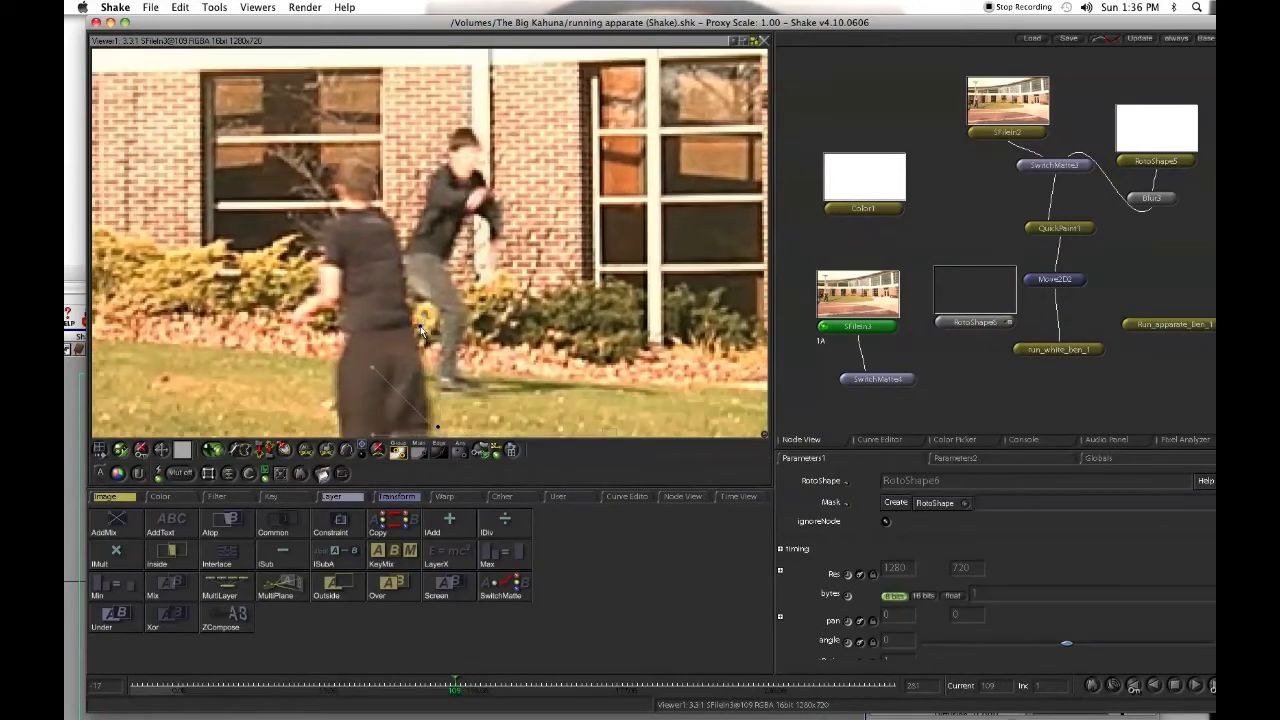
Continue the roto outline up the man's back, around his head and down to the opposite shoulder
left_click(529, 172)
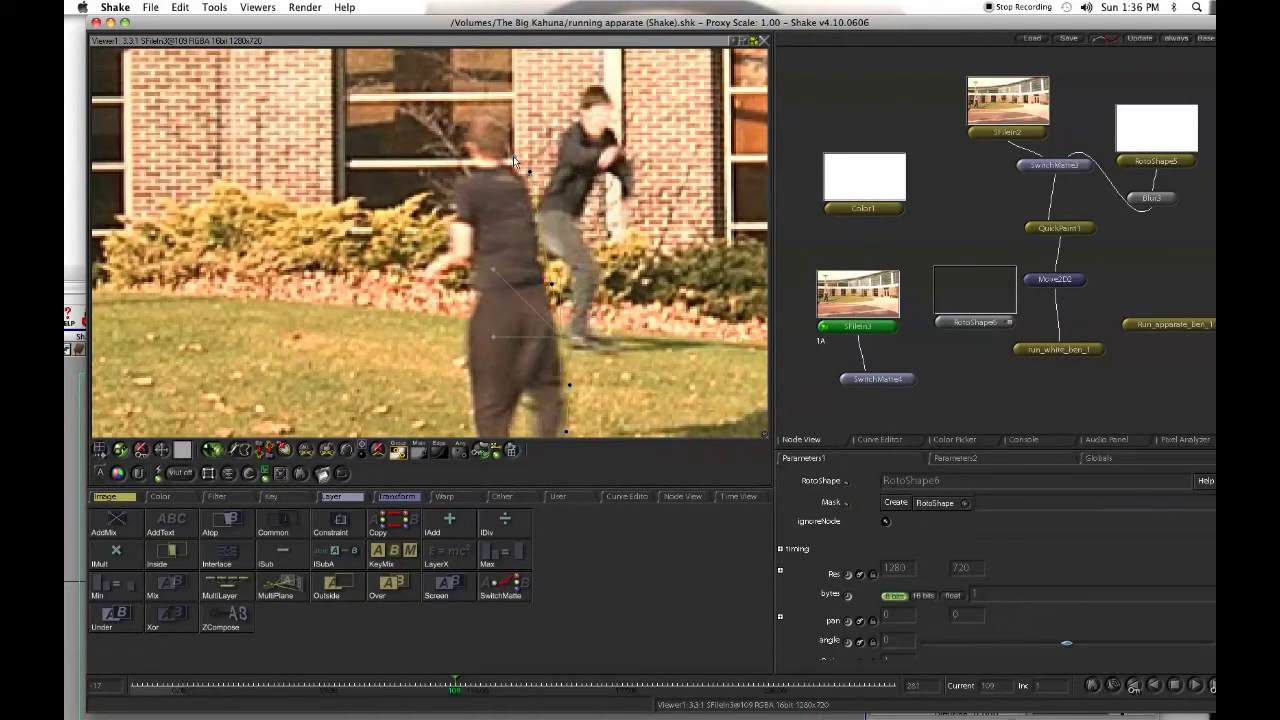
left_click(513, 157)
left_click(511, 127)
left_click_drag(459, 137, 512, 58)
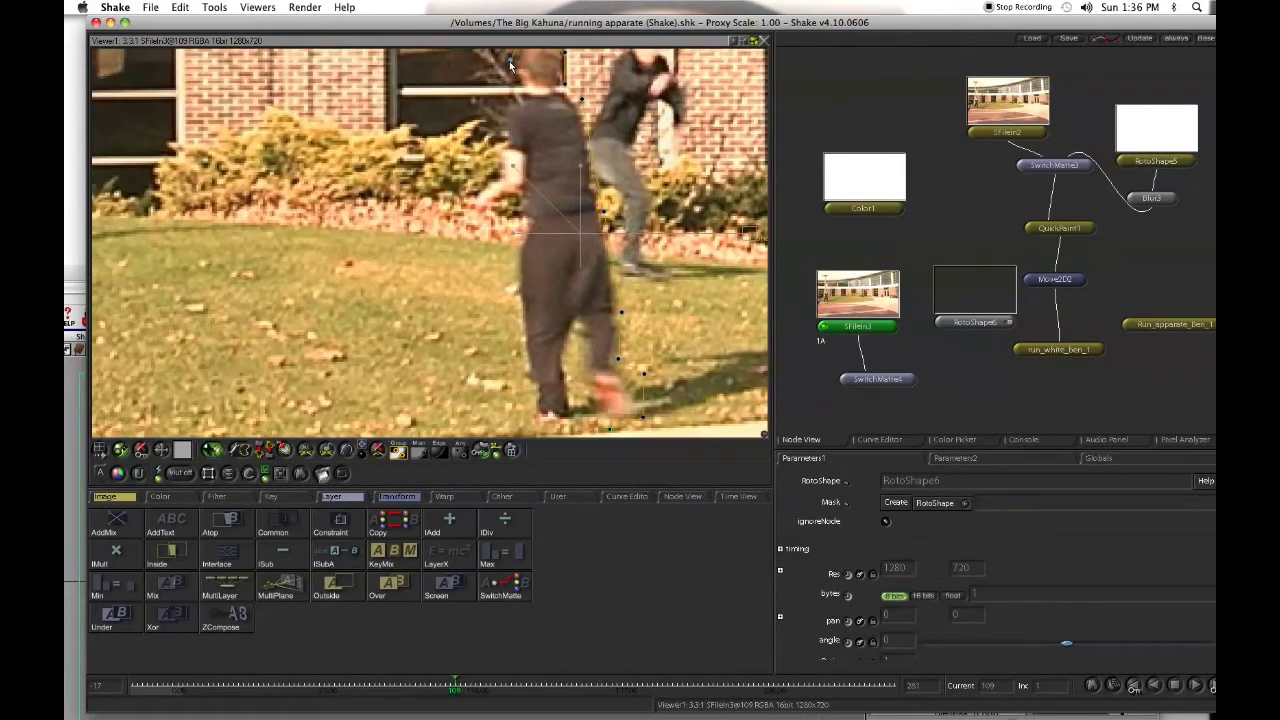
left_click_drag(503, 137, 508, 255)
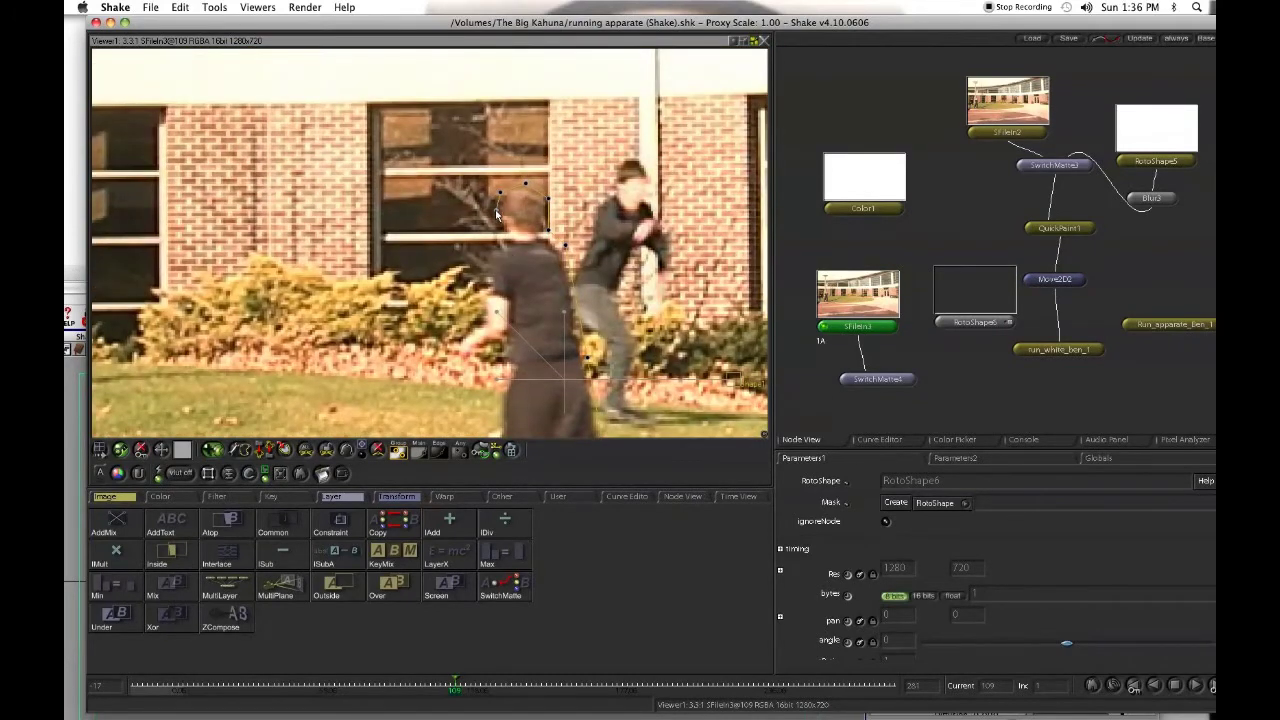
left_click(498, 222)
left_click(486, 256)
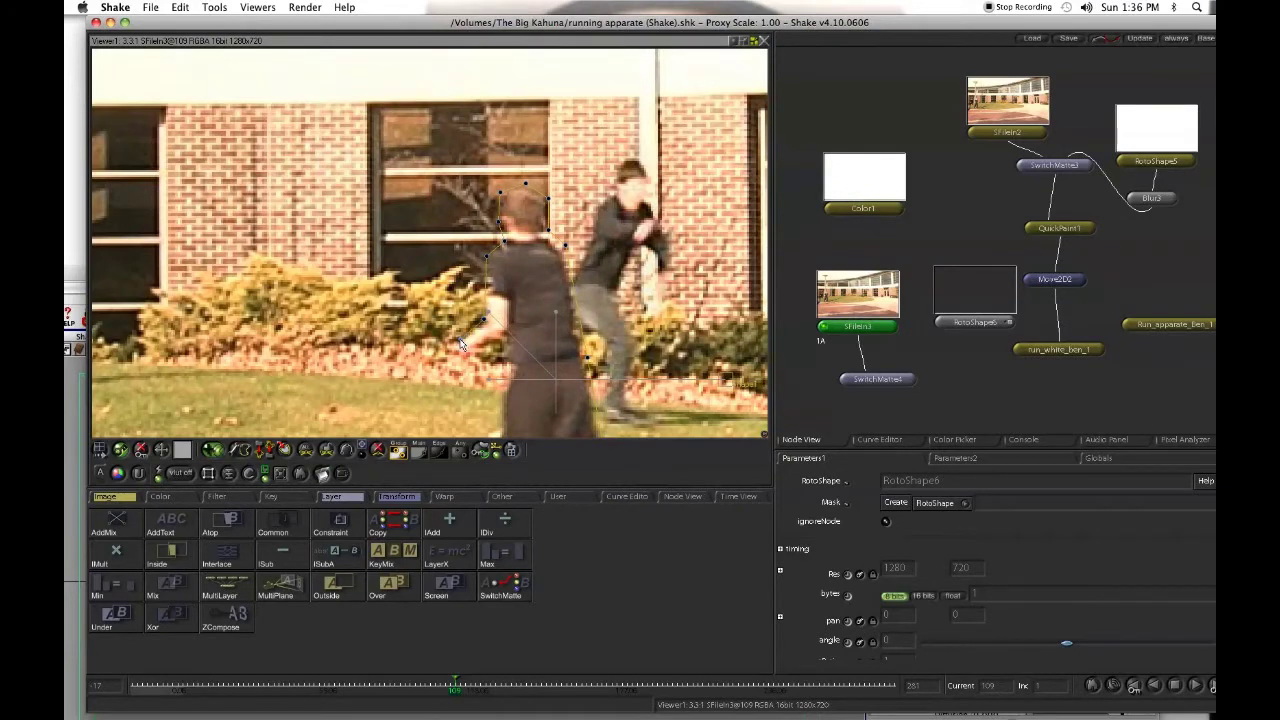
Trace the roto outline around the man's hand, down his other leg and between his legs, and close the shape
left_click(452, 345)
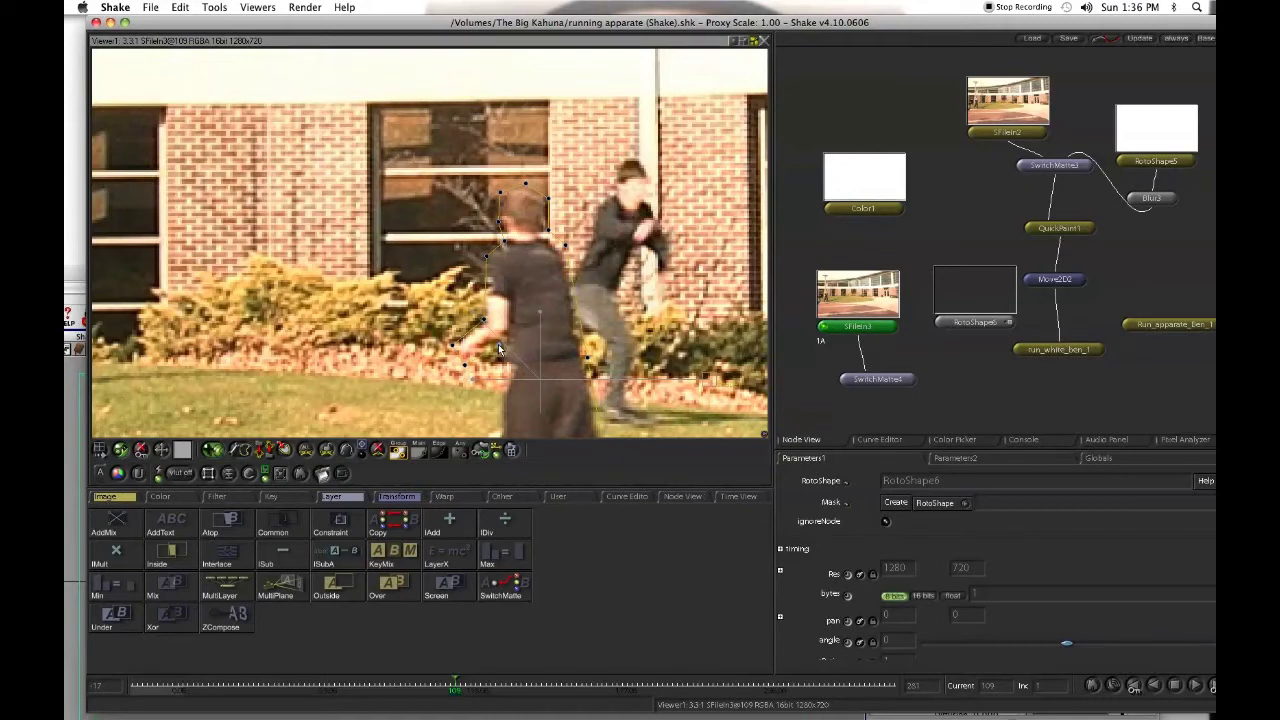
left_click_drag(500, 348, 540, 133)
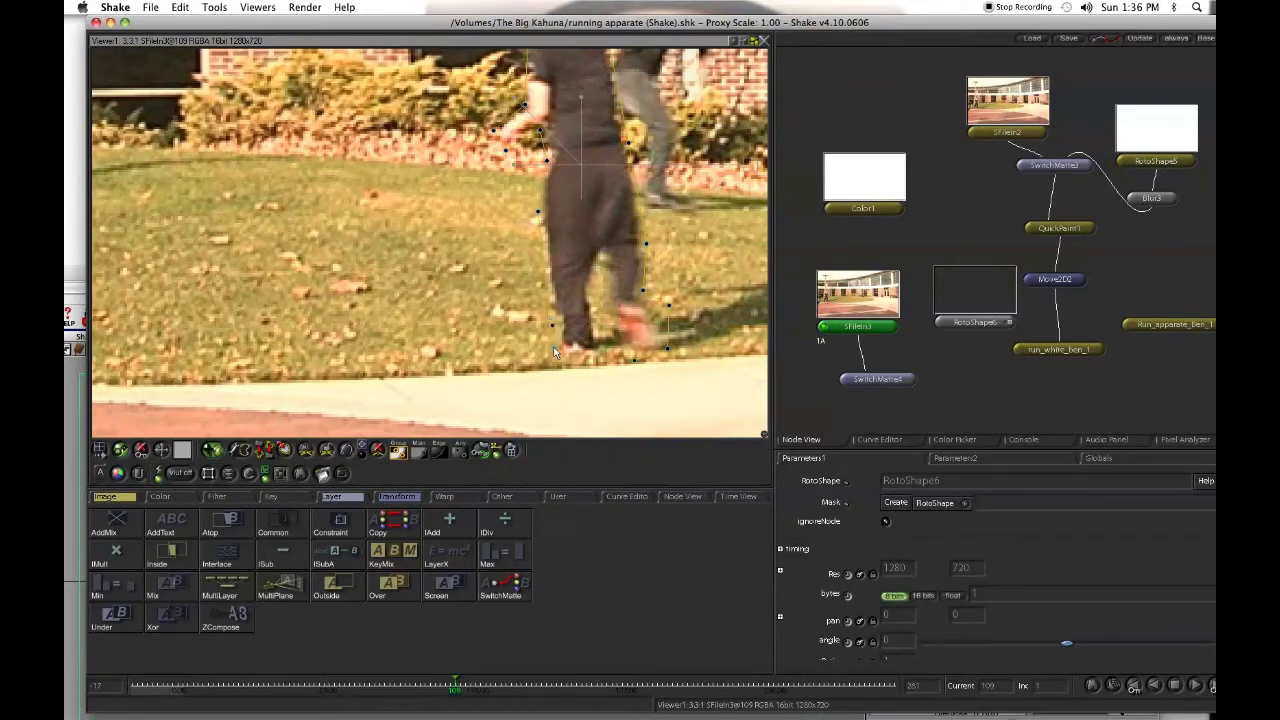
left_click(603, 354)
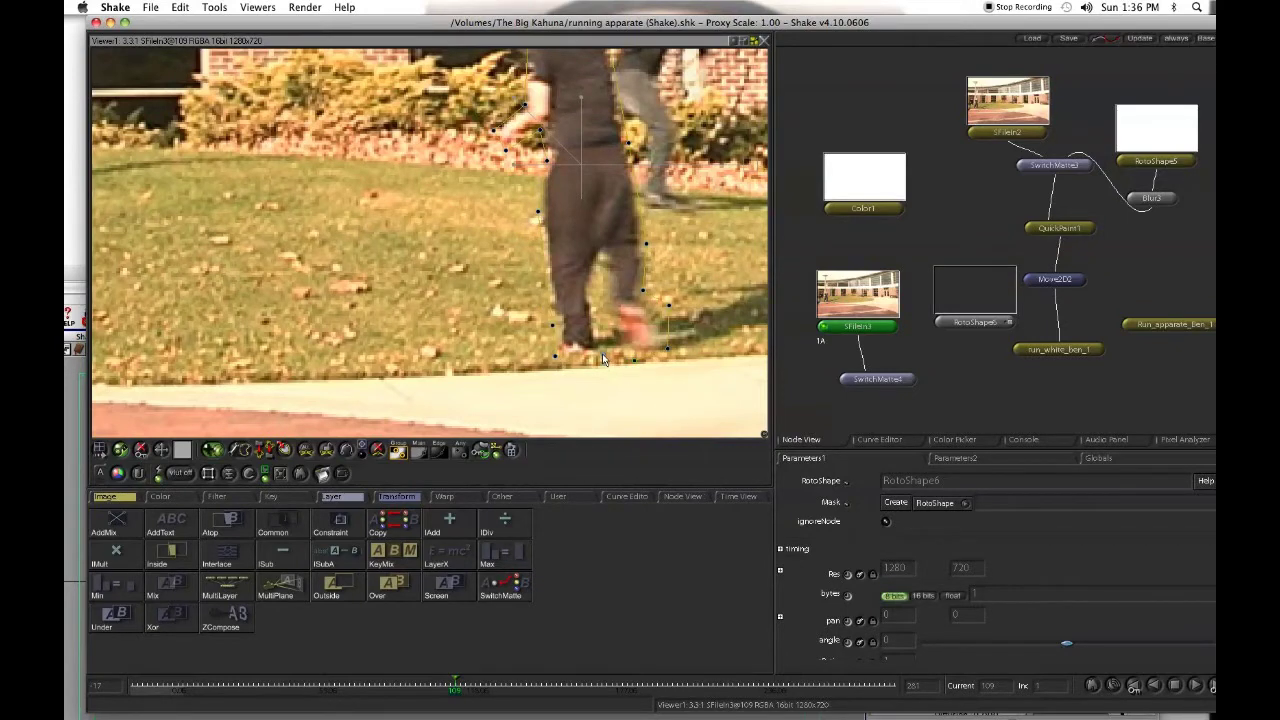
left_click(593, 300)
left_click(635, 361)
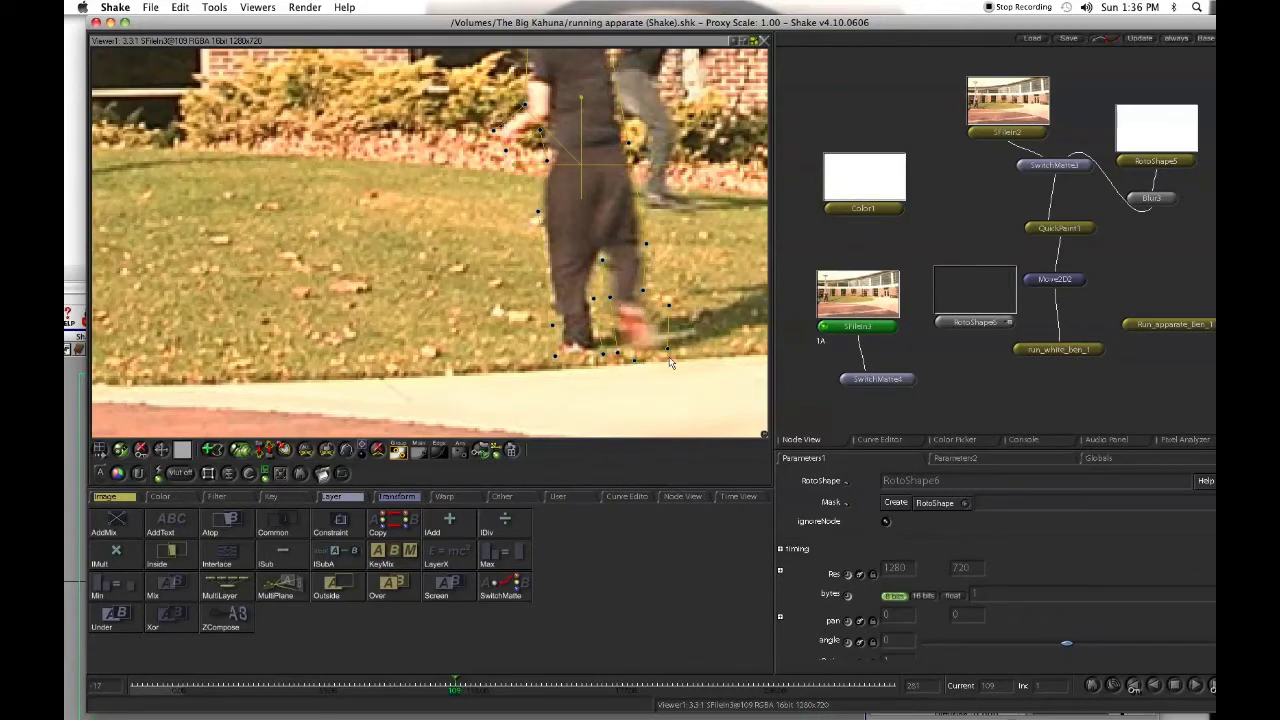
Add a Blur node after RotoShape6 and set its blur to 2.6 pixels
double_click(982, 318)
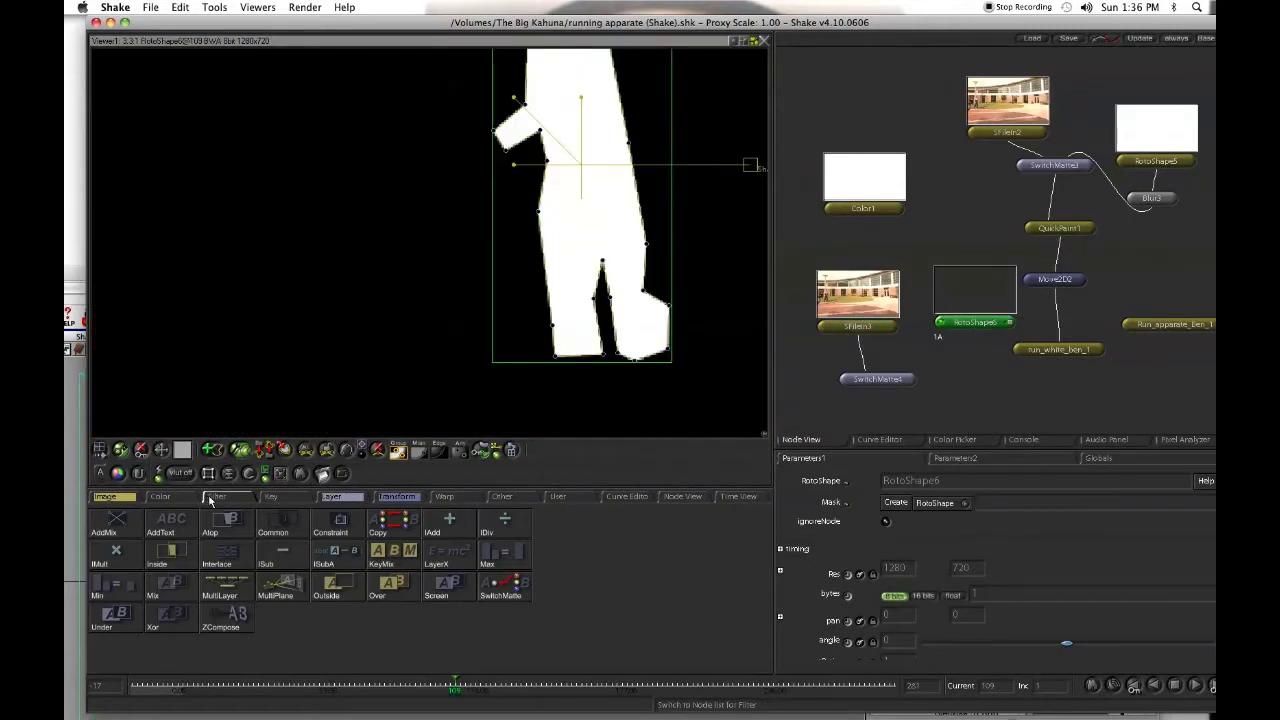
left_click(214, 499)
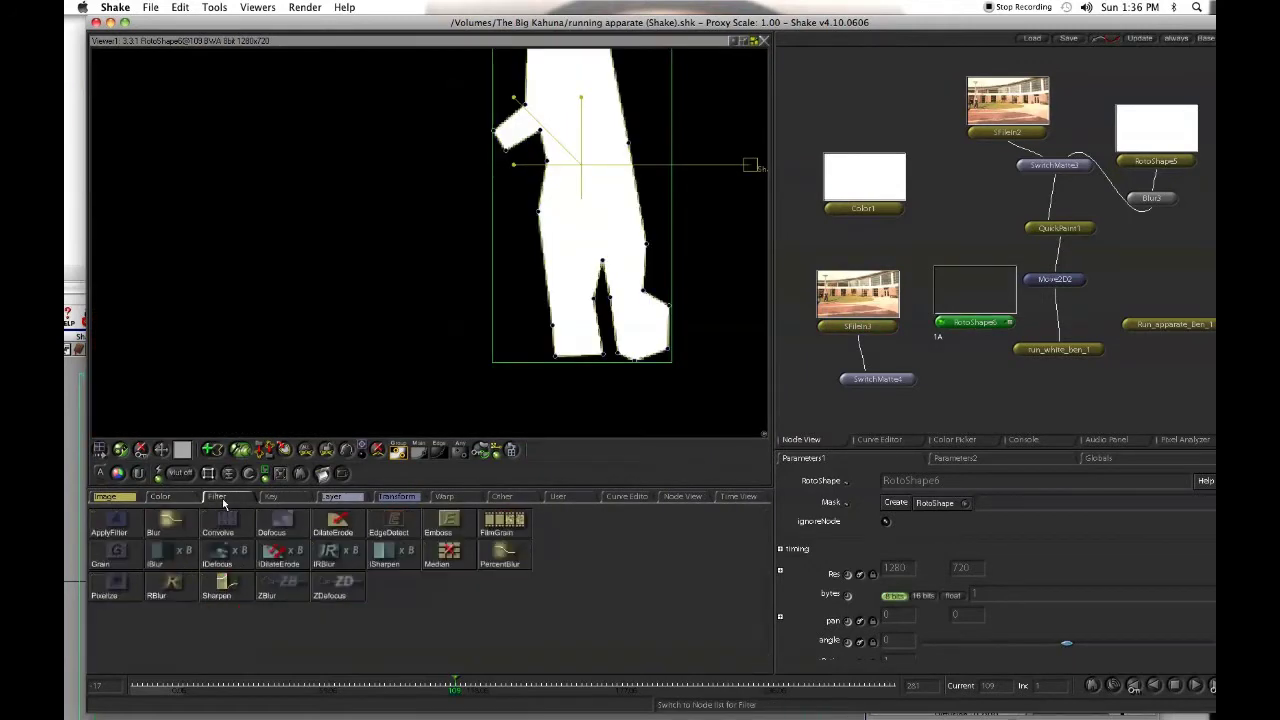
left_click(170, 521)
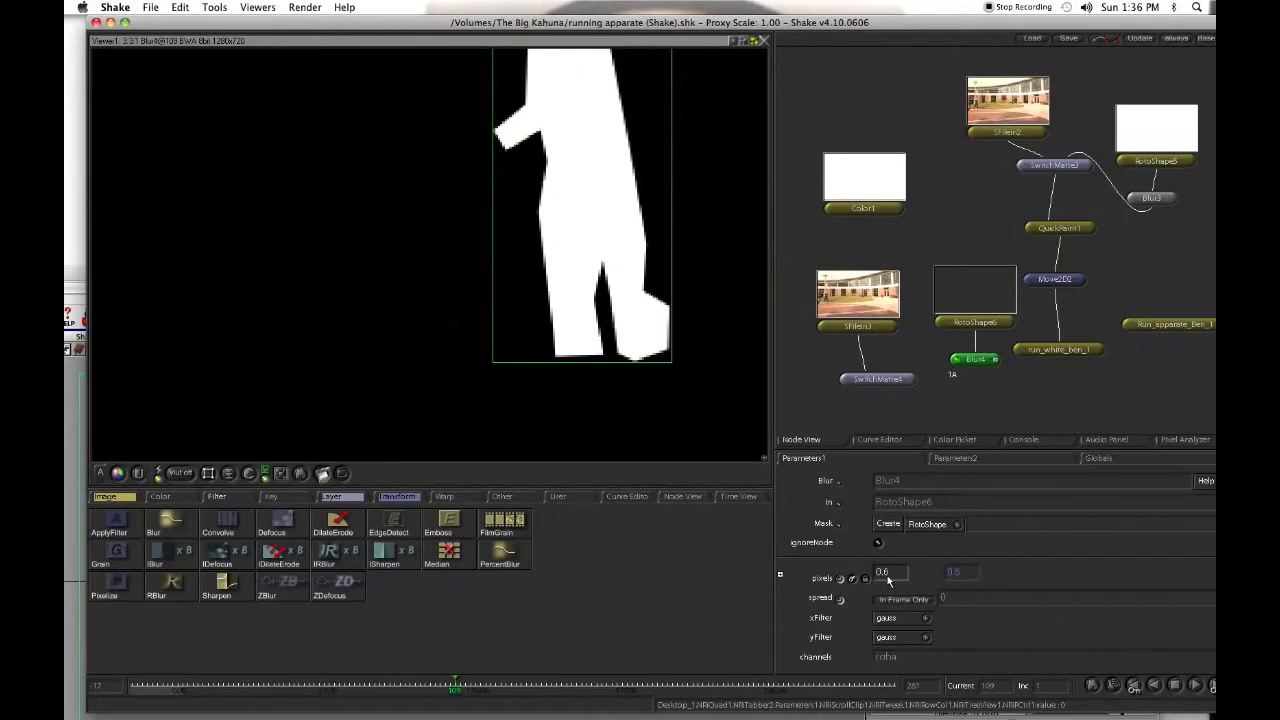
left_click_drag(887, 580, 899, 581)
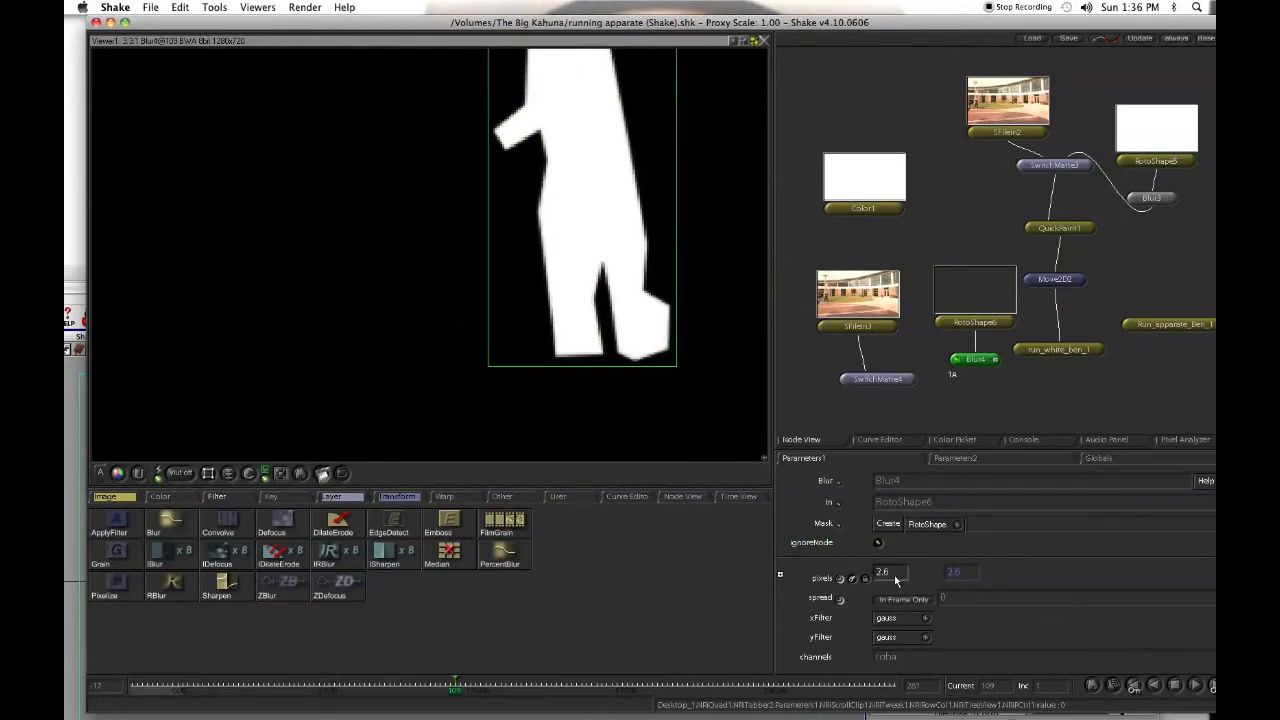
Connect the Blur4 output to the SwitchMatte4 background input, and view the resulting cutout of the man
left_click_drag(976, 368, 877, 379)
double_click(876, 379)
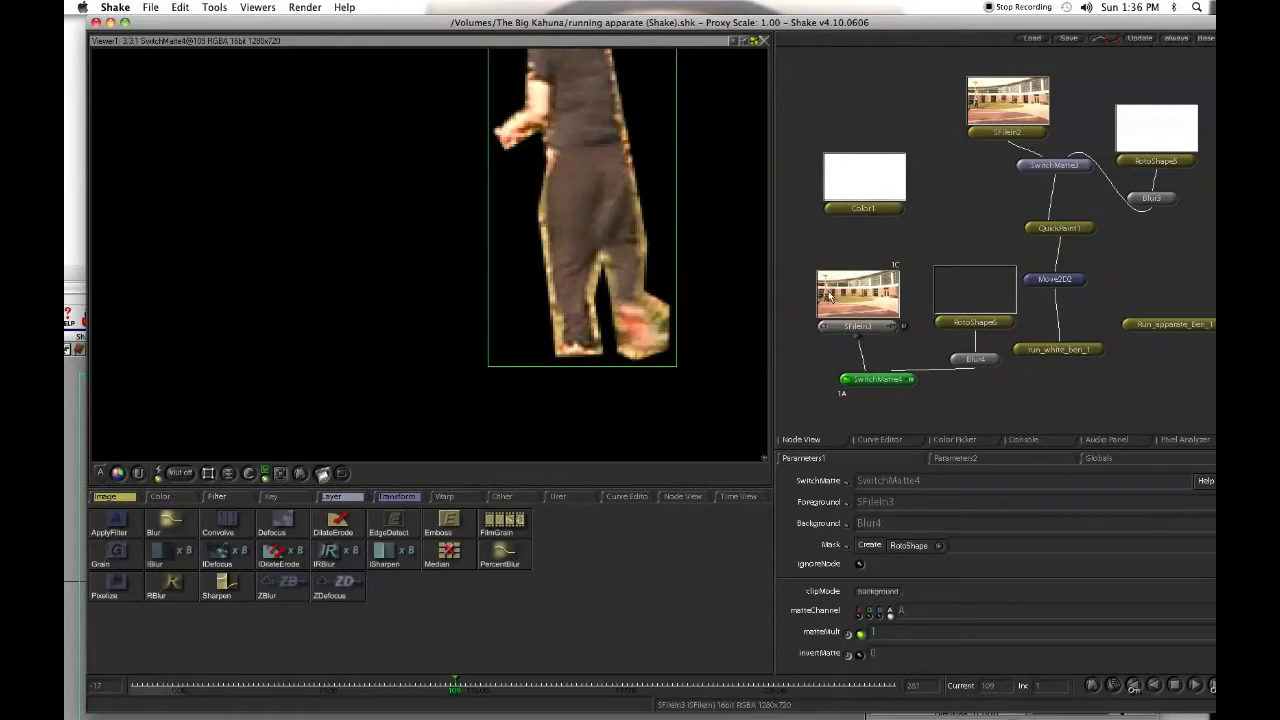
left_click_drag(613, 283, 279, 311)
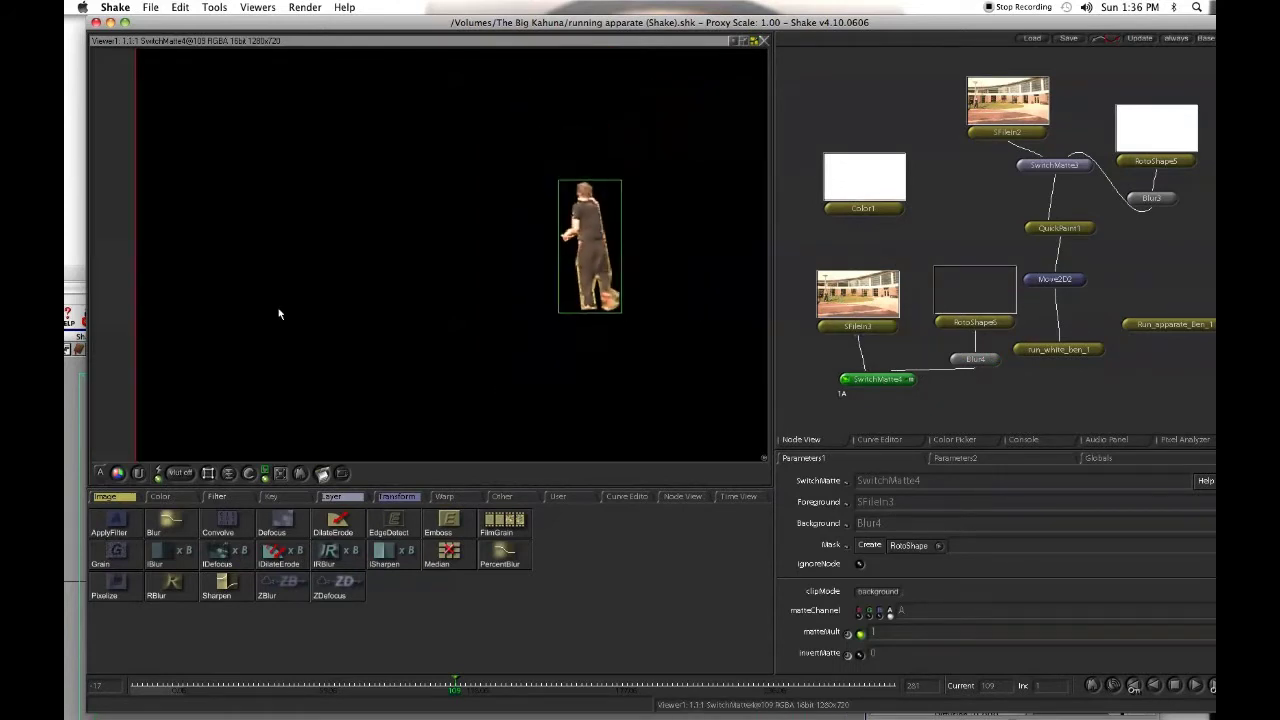
left_click_drag(548, 206, 746, 205)
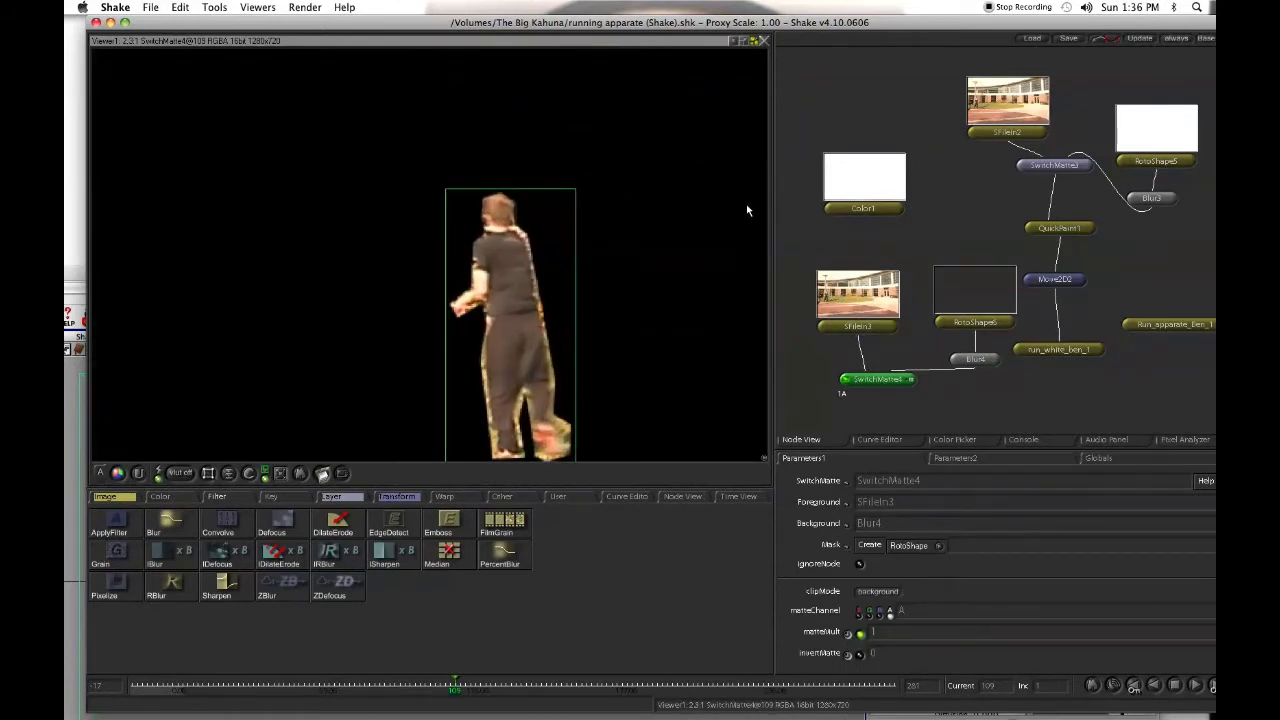
left_click_drag(605, 310, 665, 291)
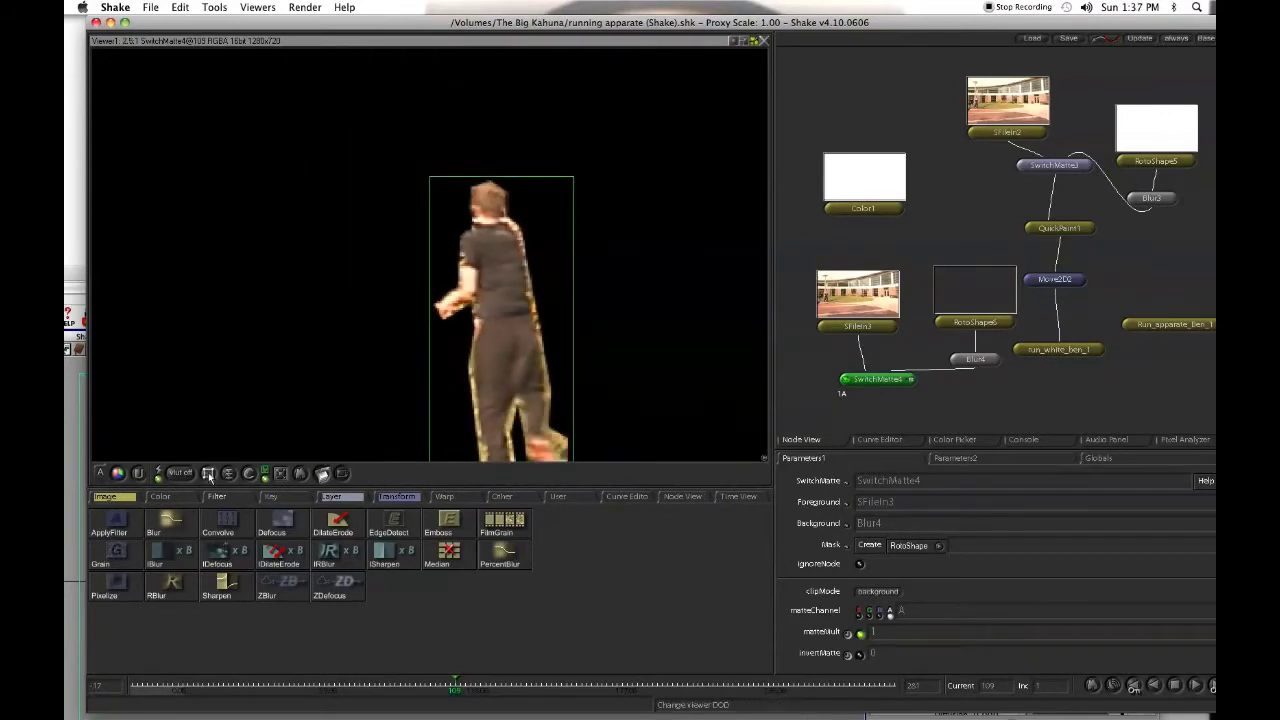
Add a QuickPaint node after SwitchMatte4 and erase fringe along the man's back with brush size 4
left_click(128, 507)
left_click(441, 525)
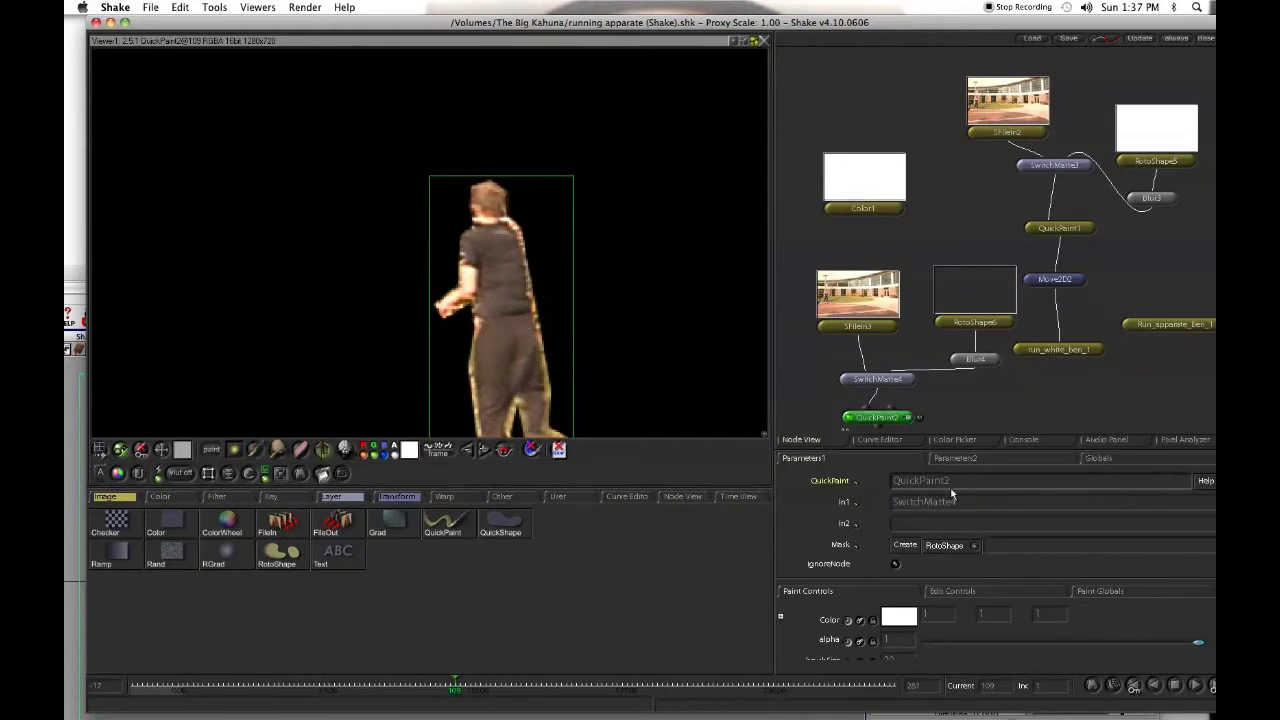
scroll(990, 535, "down", 2)
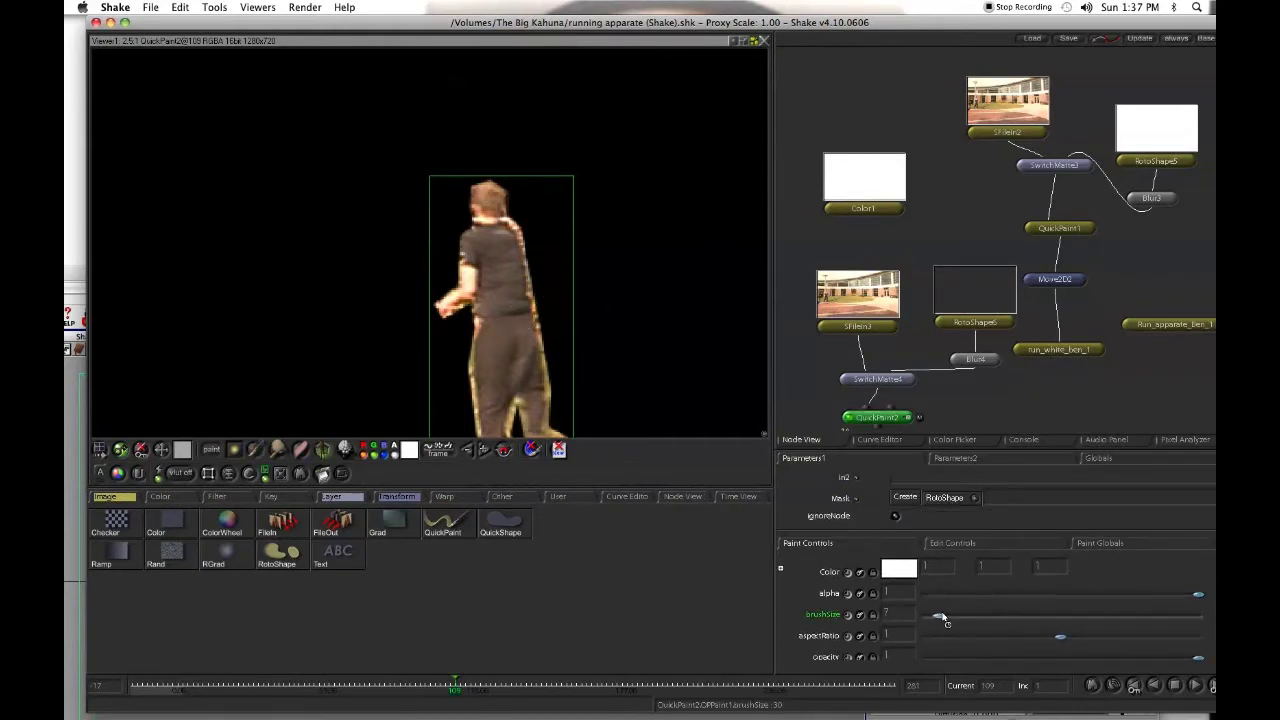
left_click_drag(577, 323, 837, 220)
scroll(530, 289, "up", 3)
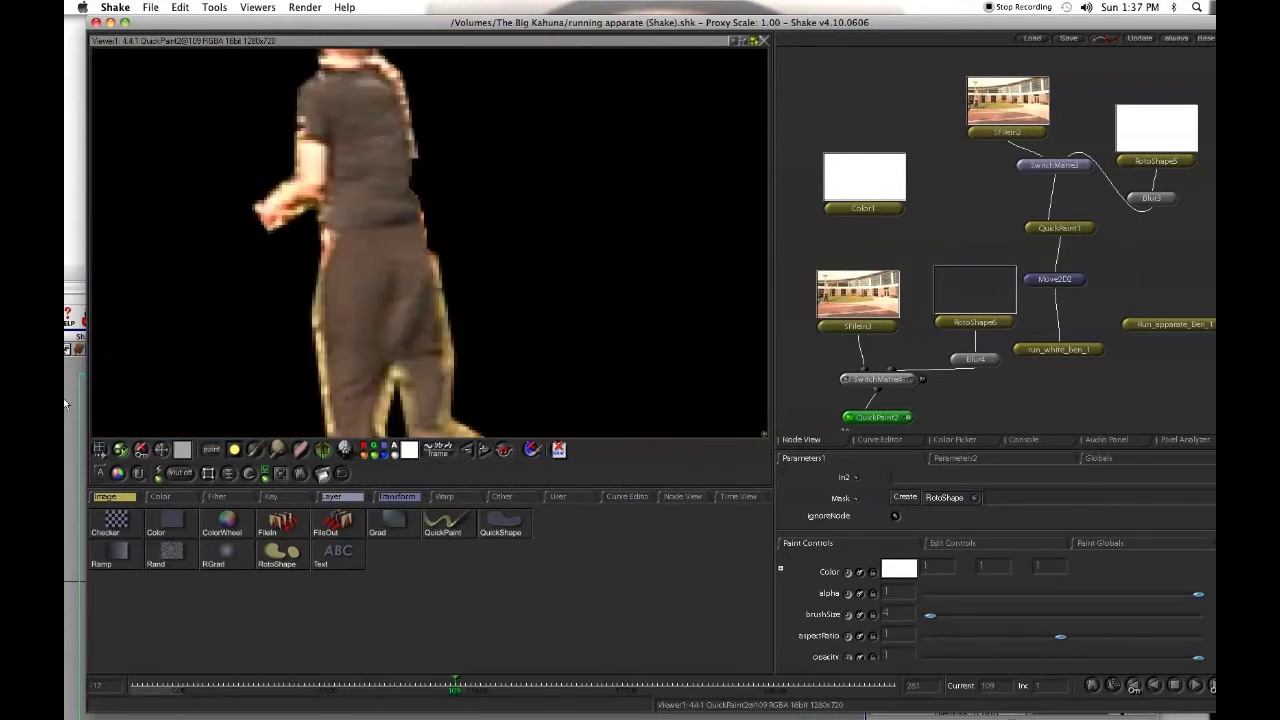
Set the QuickPaint brush size to 5 and erase the leftover fringe around the man's waist and head
key("minus")
left_click_drag(229, 343, 606, 234)
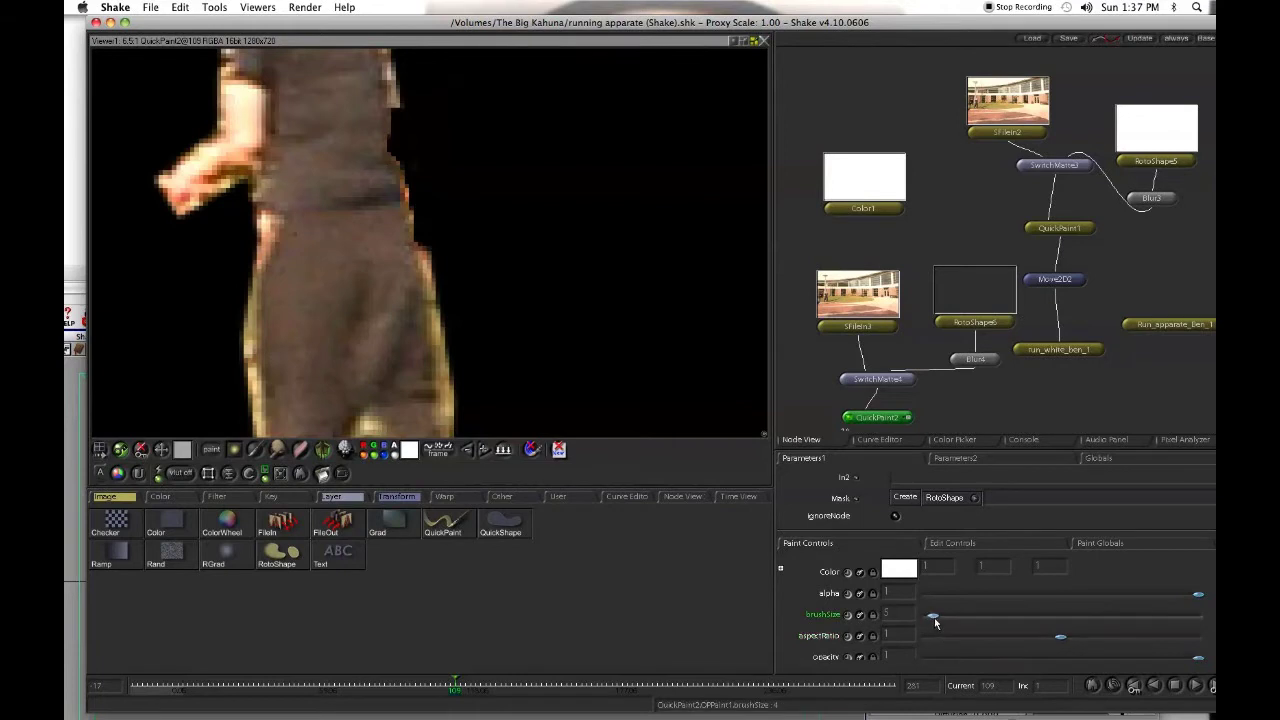
mouse_move(463, 241)
left_mouse_down()
mouse_move(516, 298)
mouse_move(915, 198)
left_mouse_up()
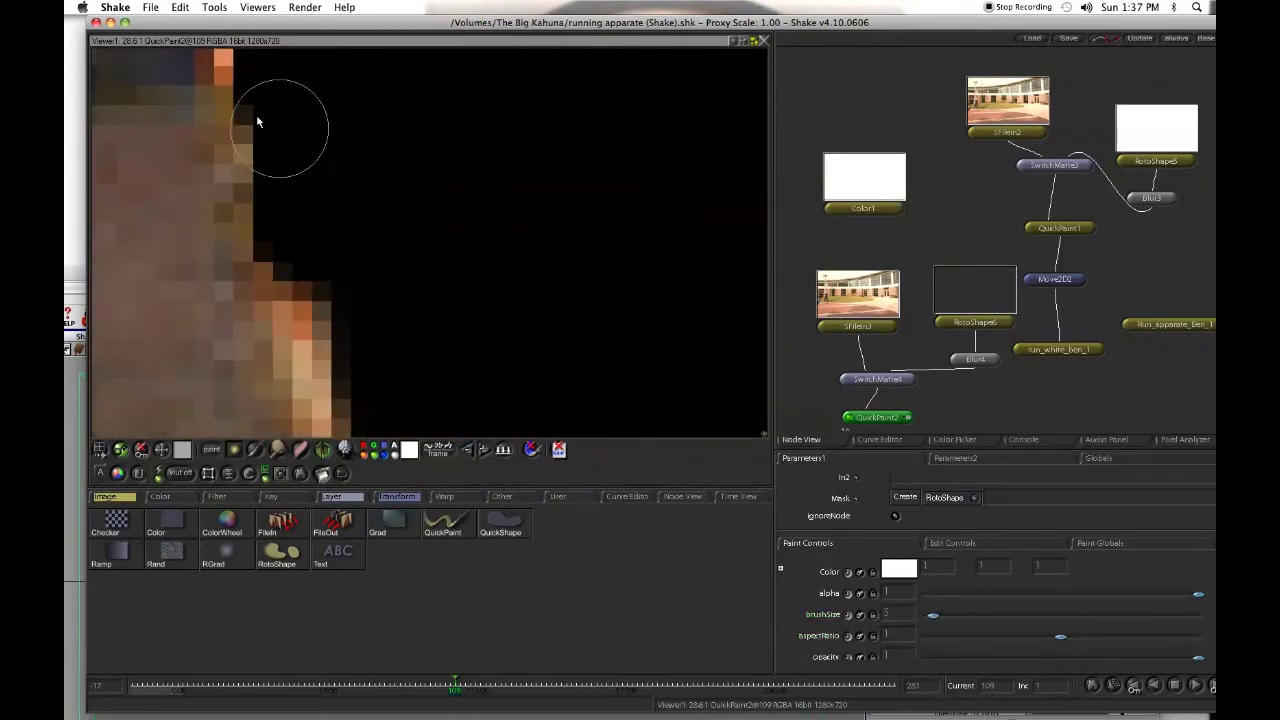
scroll(309, 277, "down", 2)
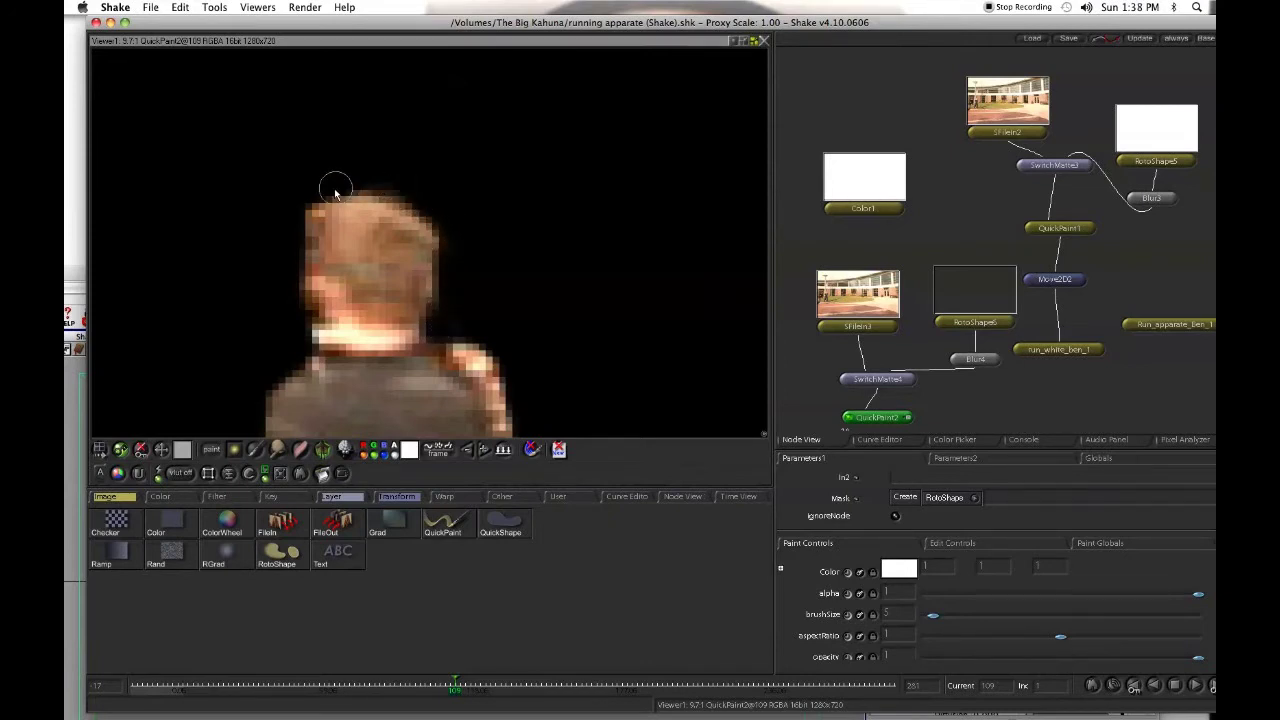
Open RotoShape6 for editing over the SwitchMatte4 result and turn the points around the man's head into smooth spline points
double_click(949, 293)
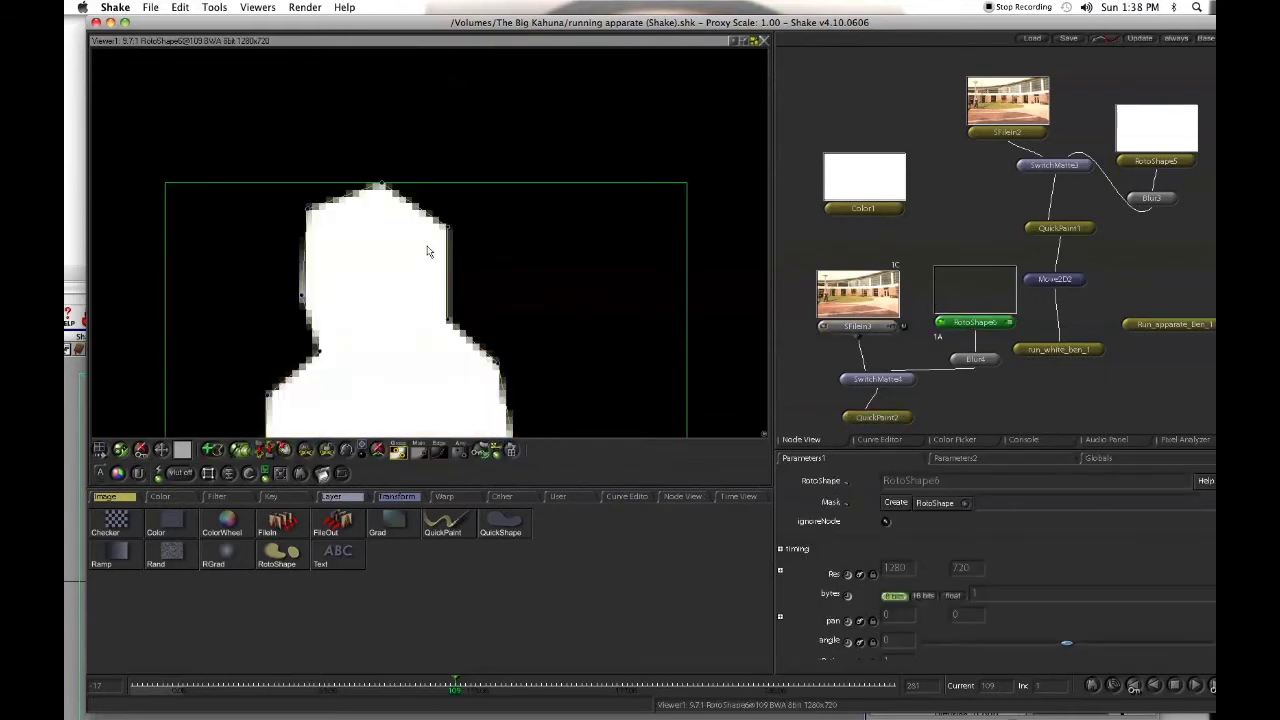
double_click(877, 382)
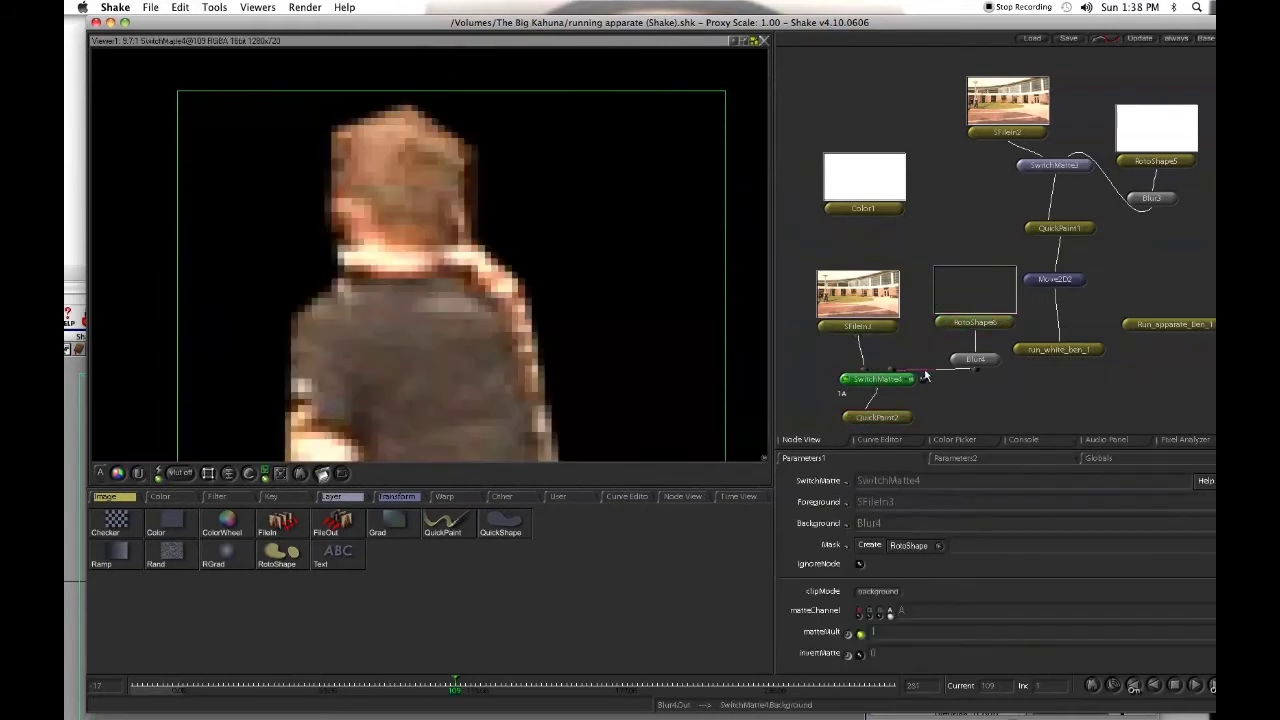
left_click(1008, 323)
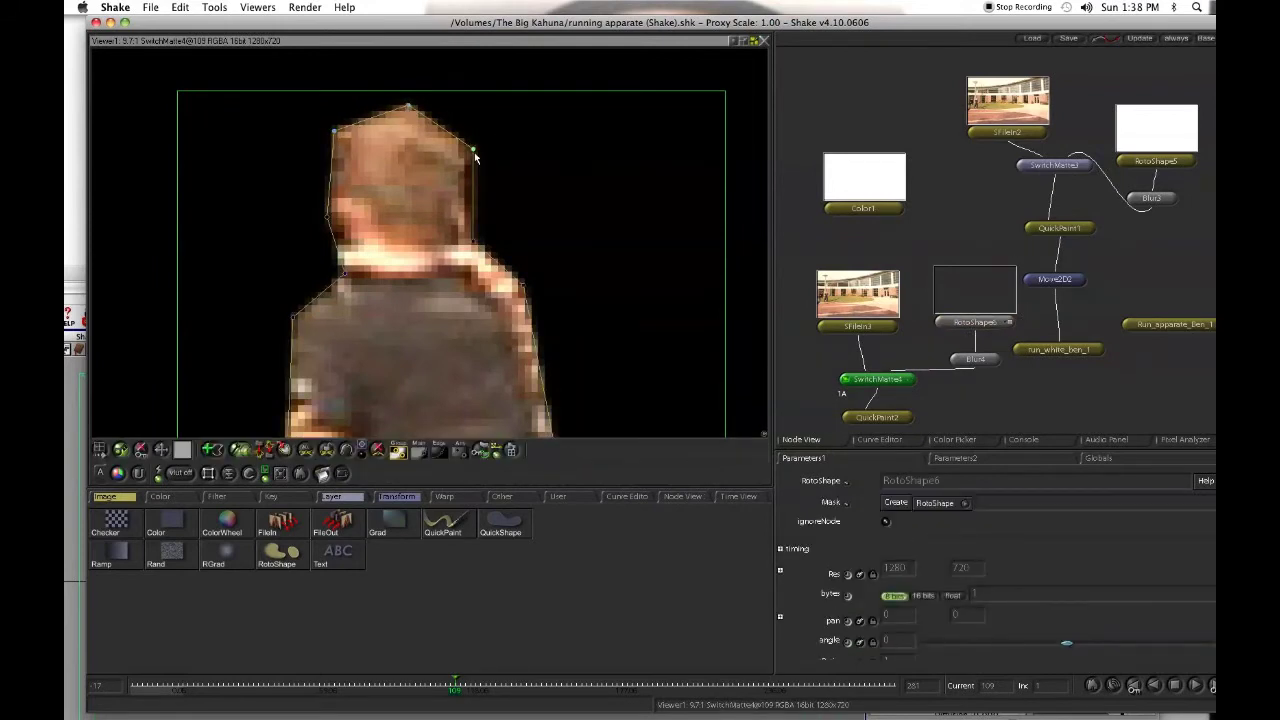
left_click(345, 452)
Compare the cutout outline against the man on frames 108, 109 and 110, and return to frame 109
key("Right")
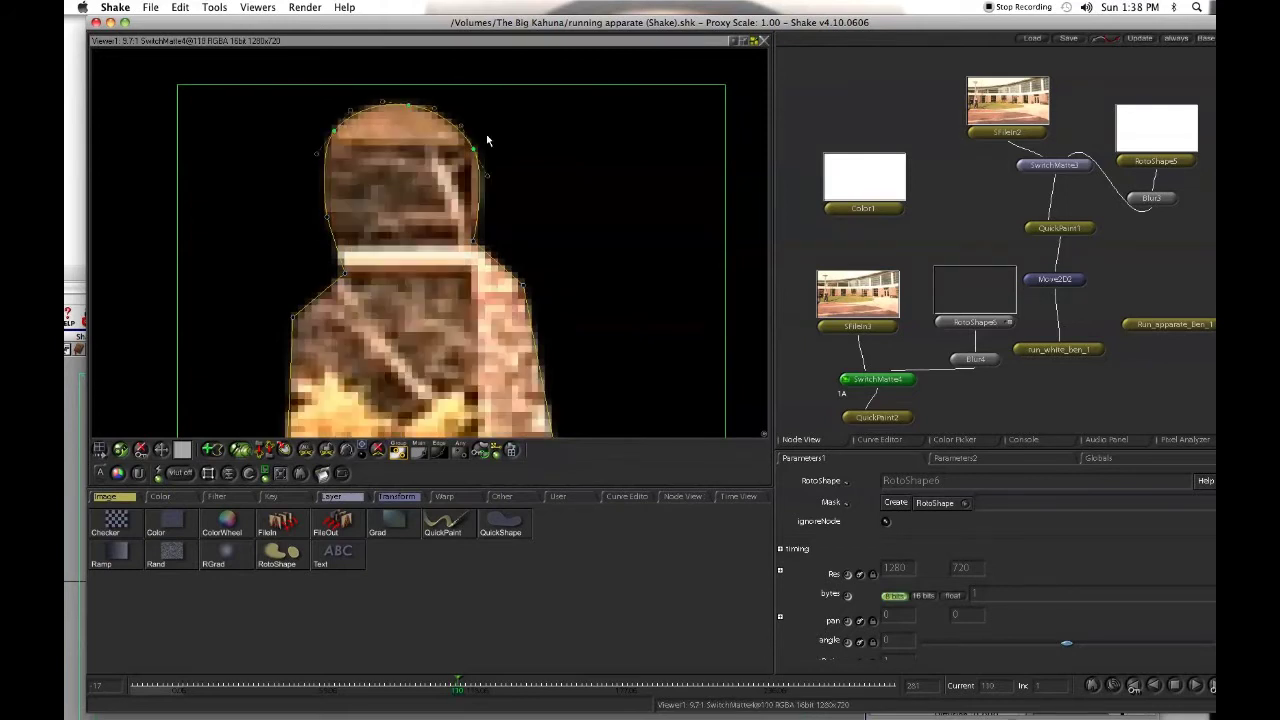
key("Left")
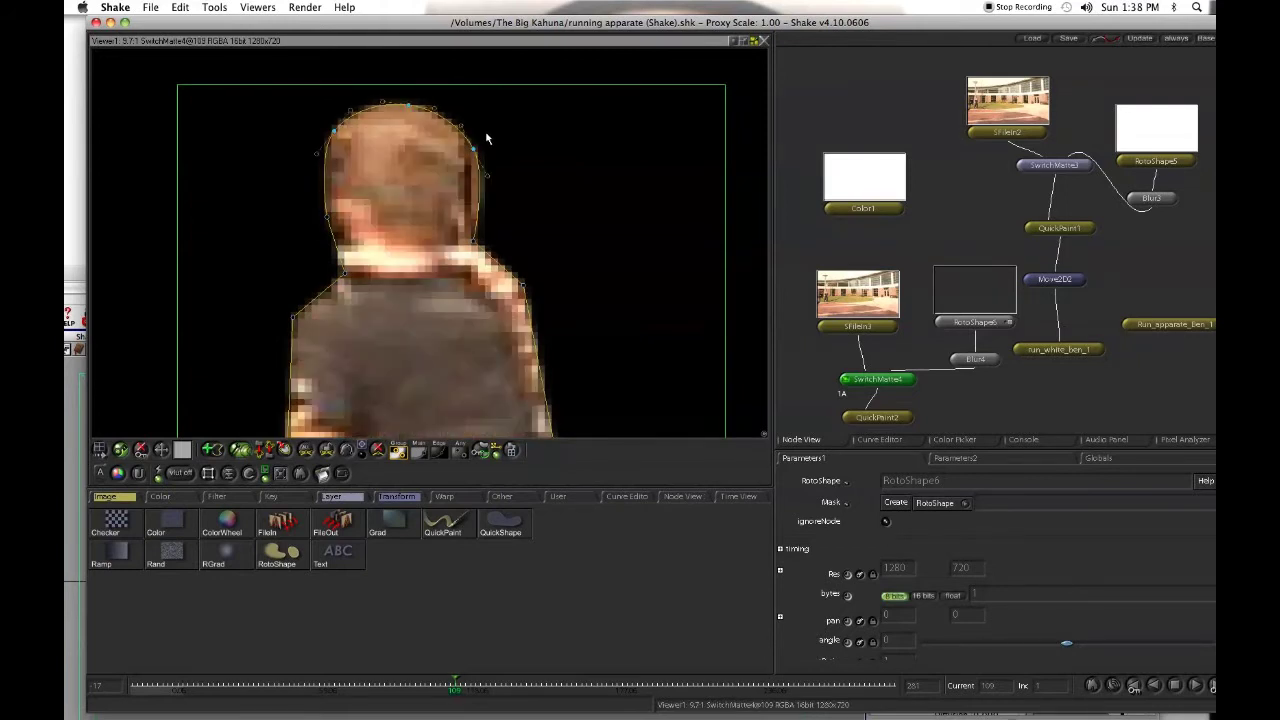
key("Right")
key("Left")
key("Right")
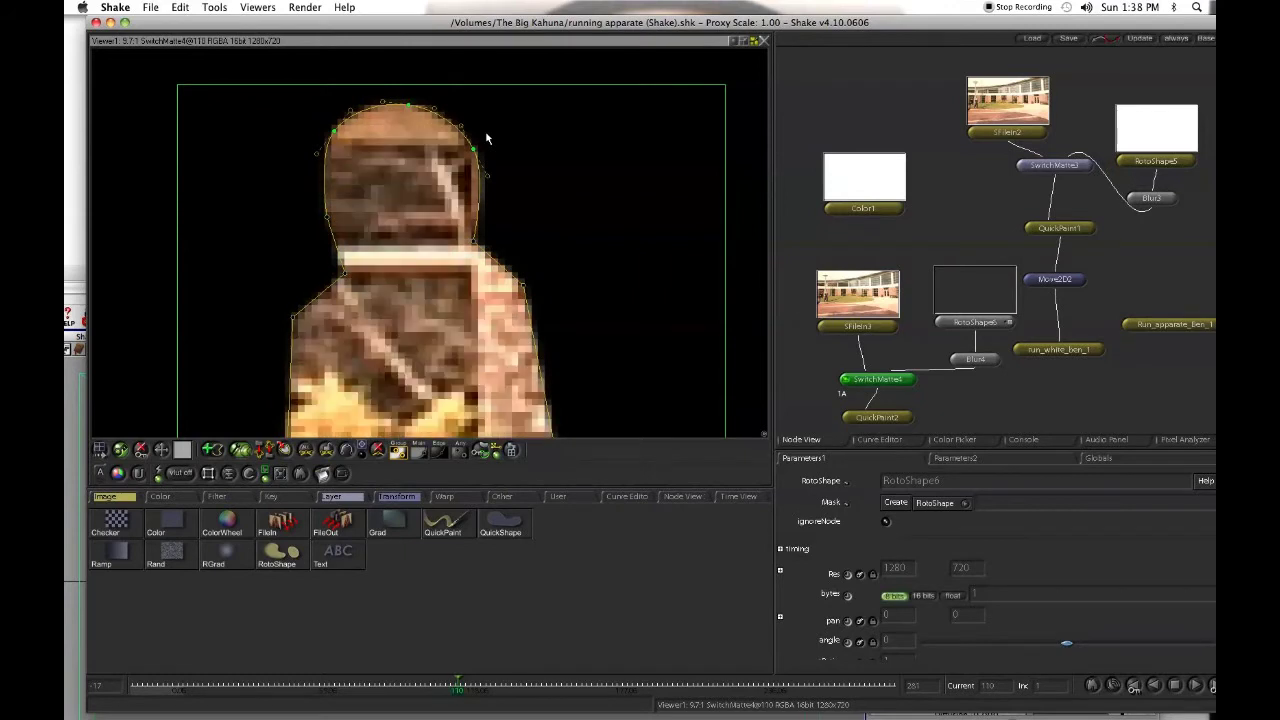
double_click(355, 453)
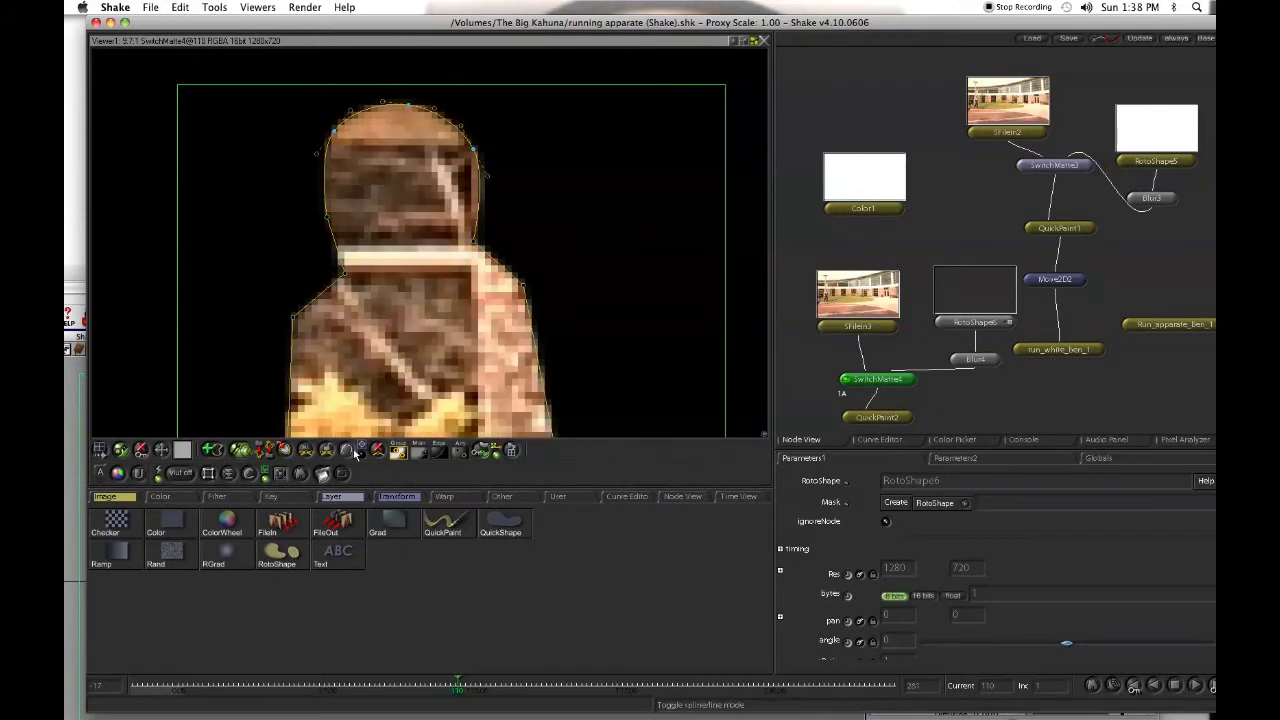
left_click(355, 453)
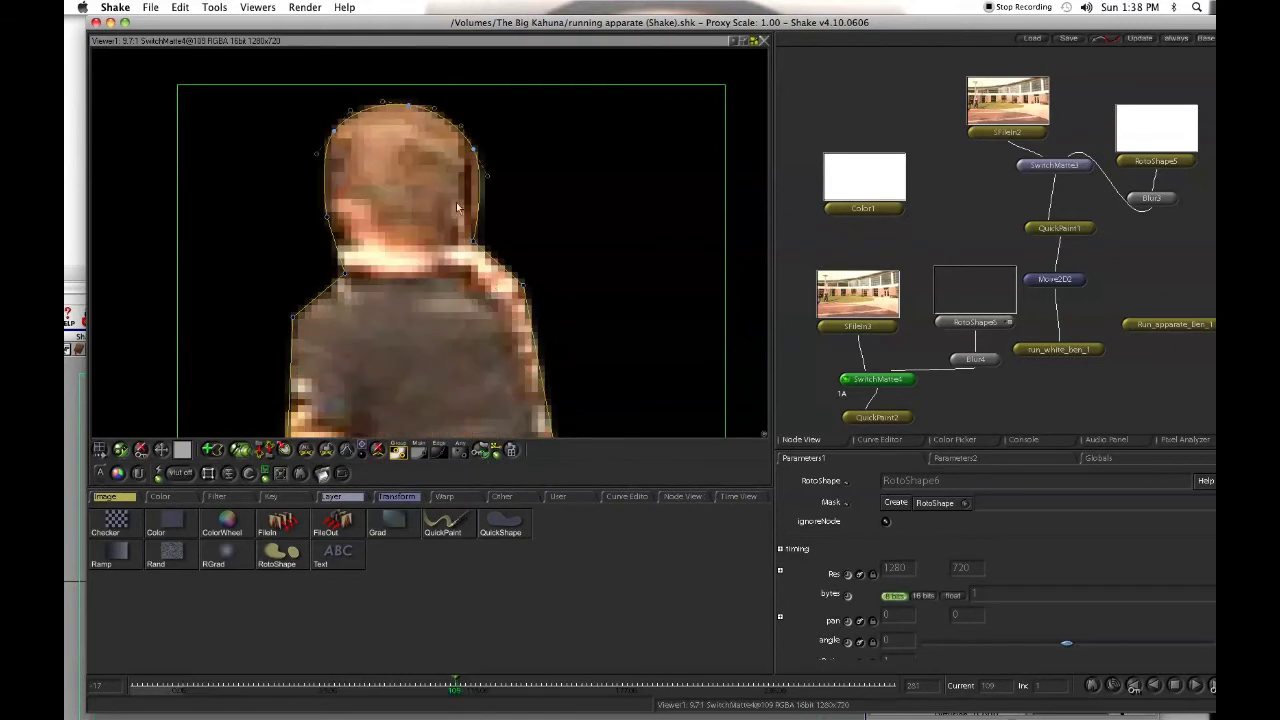
key("Left")
key("Left")
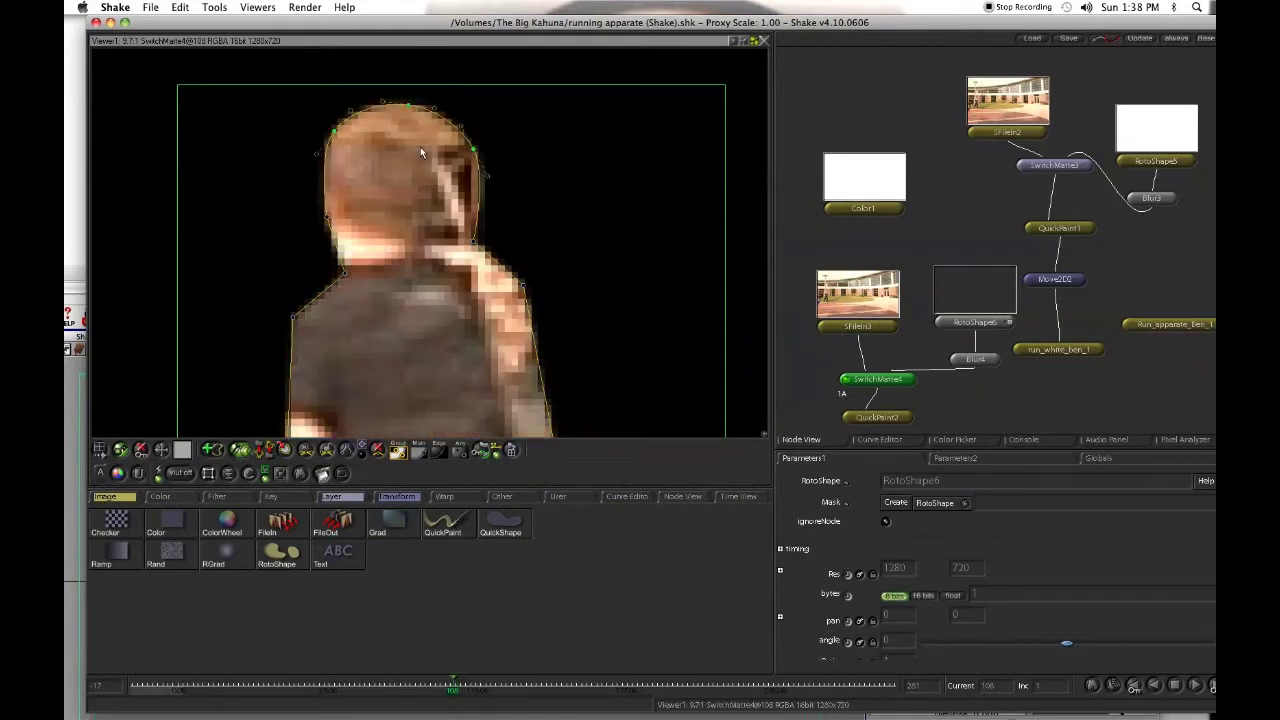
key("Right")
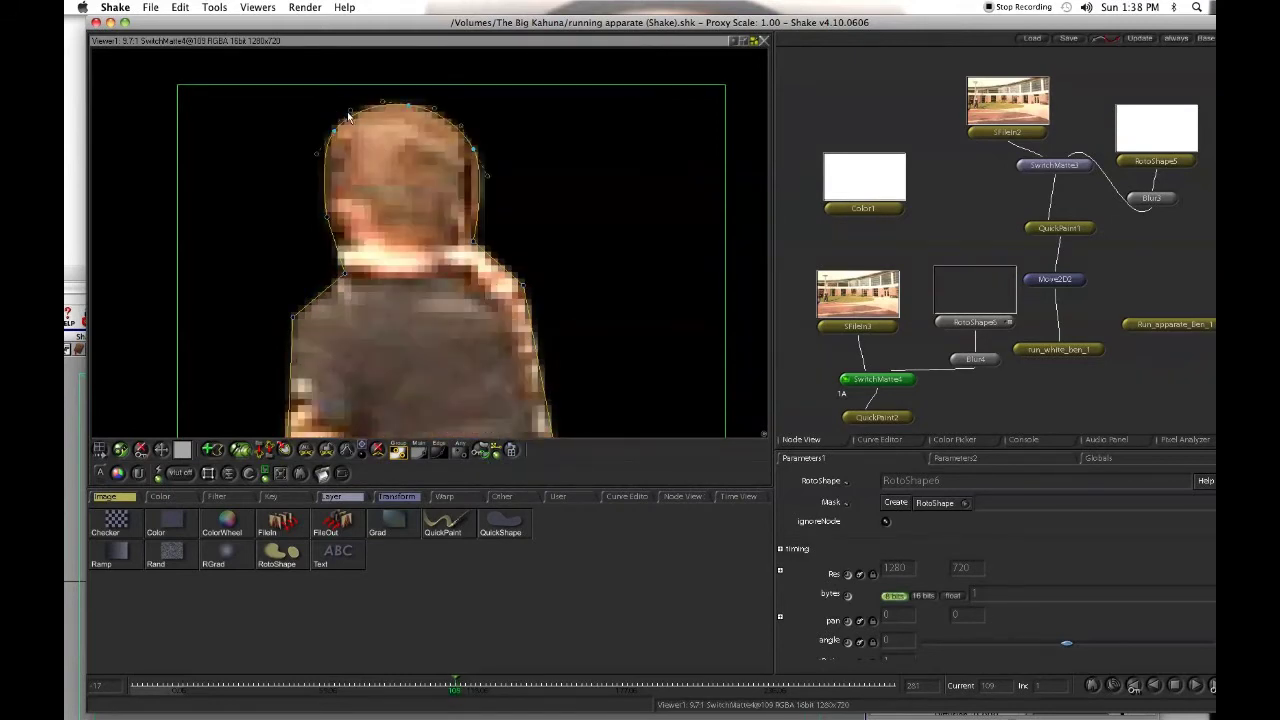
Adjust the RotoShape6 tangent handles around the upper-left part of the man's head so the outline follows his hair
left_click_drag(350, 112, 336, 100)
left_click_drag(380, 104, 408, 164)
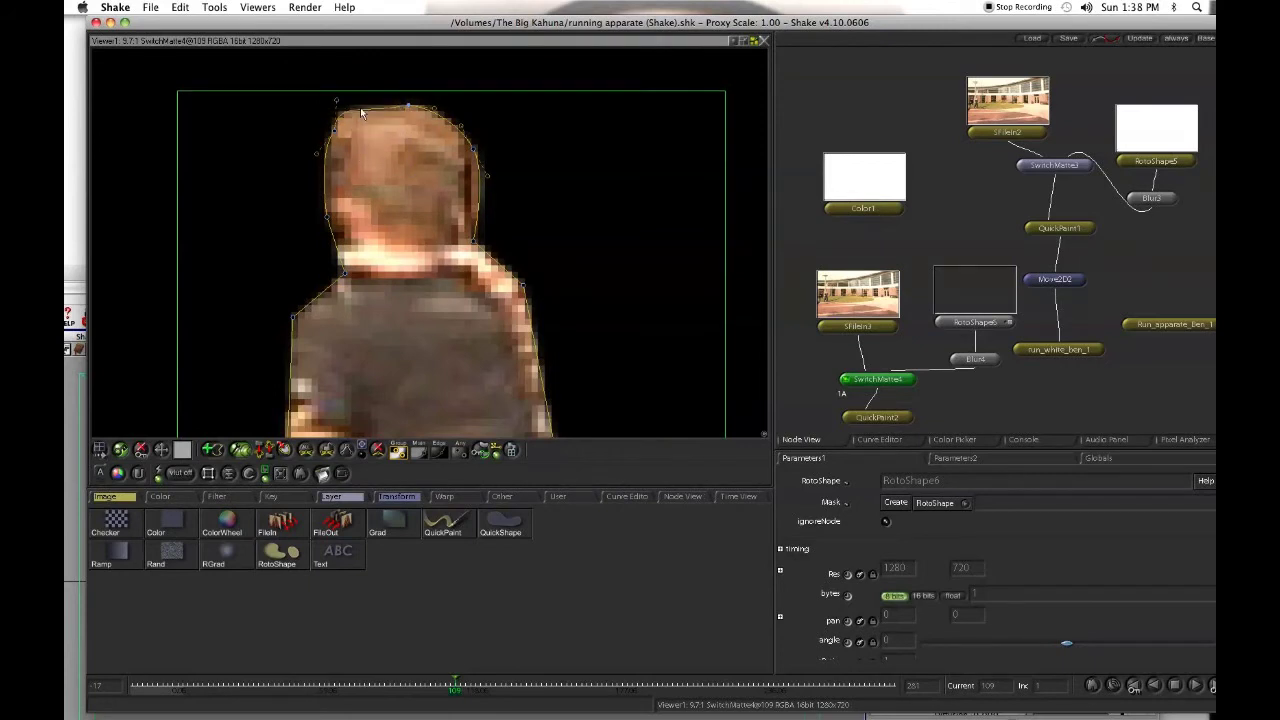
left_click_drag(362, 112, 371, 106)
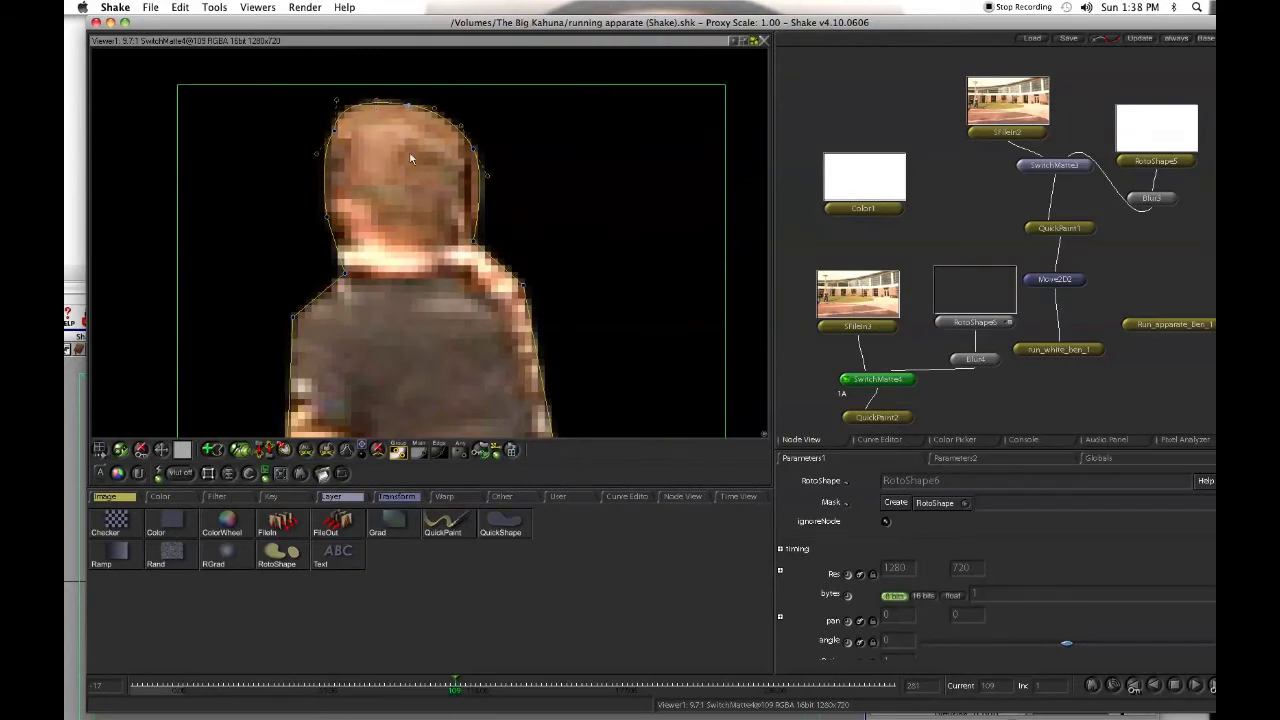
left_click_drag(438, 284, 114, 352)
scroll(354, 339, "down", 1)
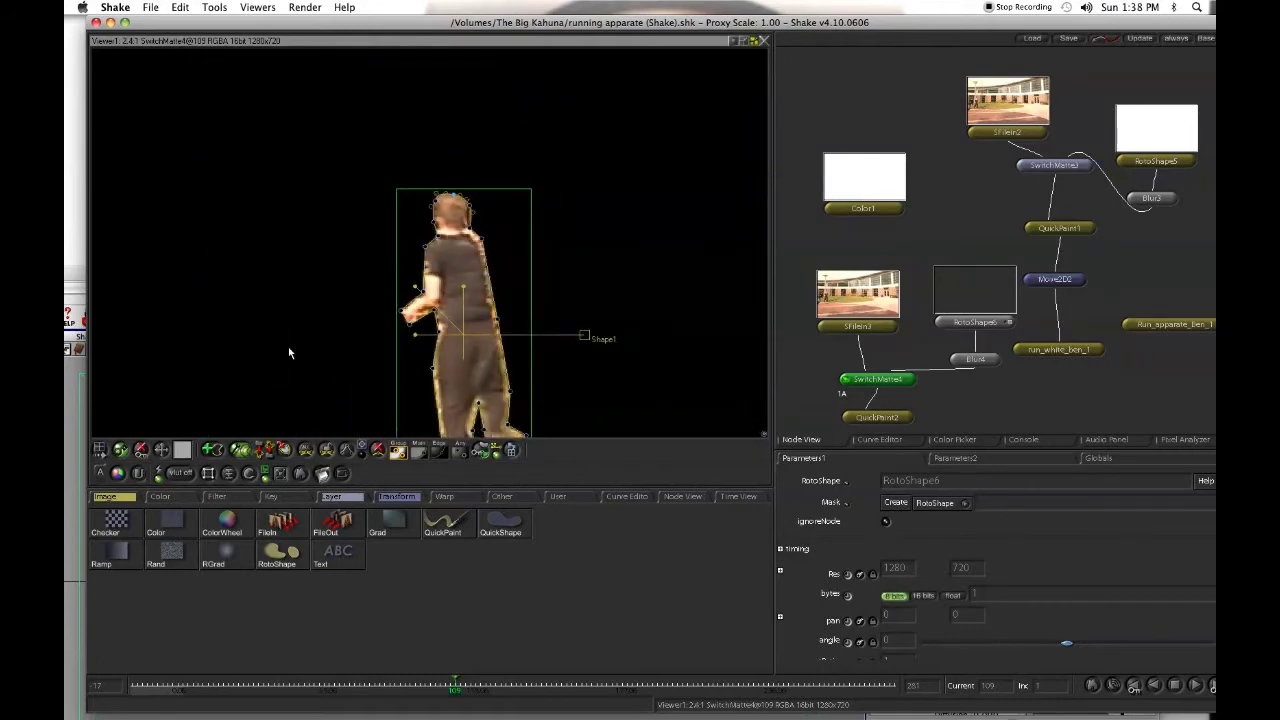
View the QuickPaint1 result at frame 109 and examine the whole cutout man against the black background
left_click(877, 417)
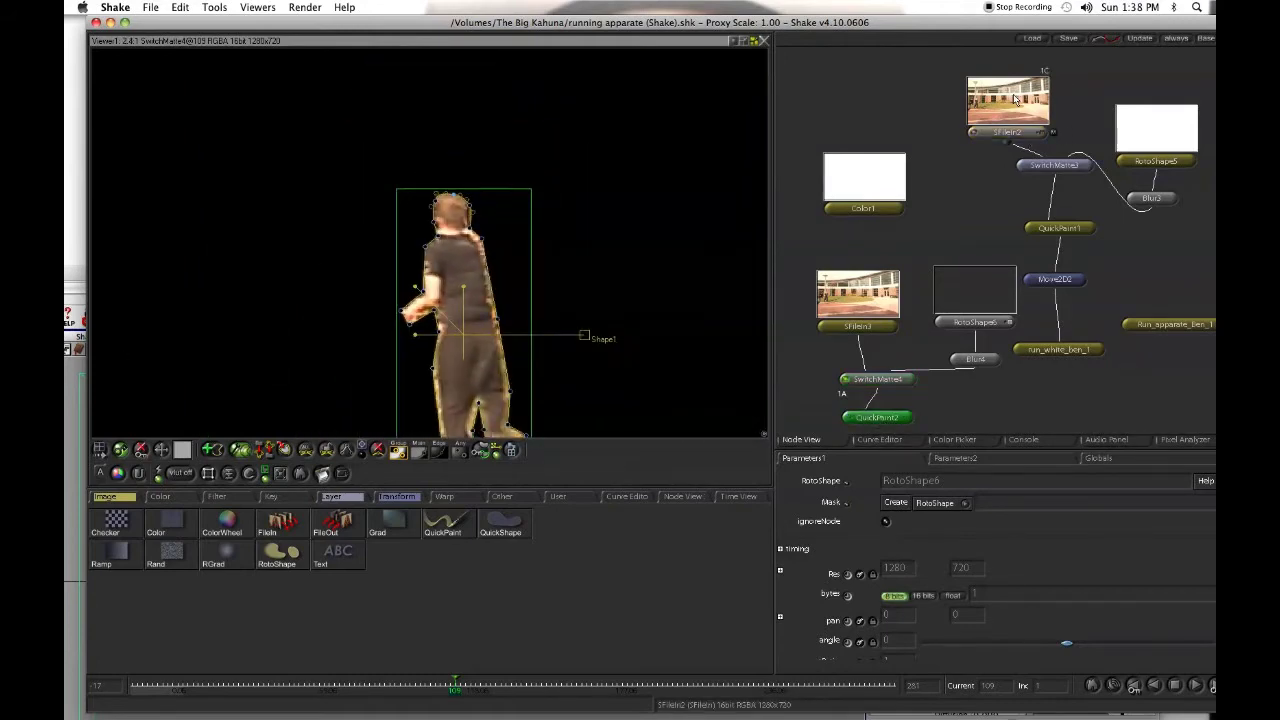
double_click(1007, 132)
double_click(1052, 230)
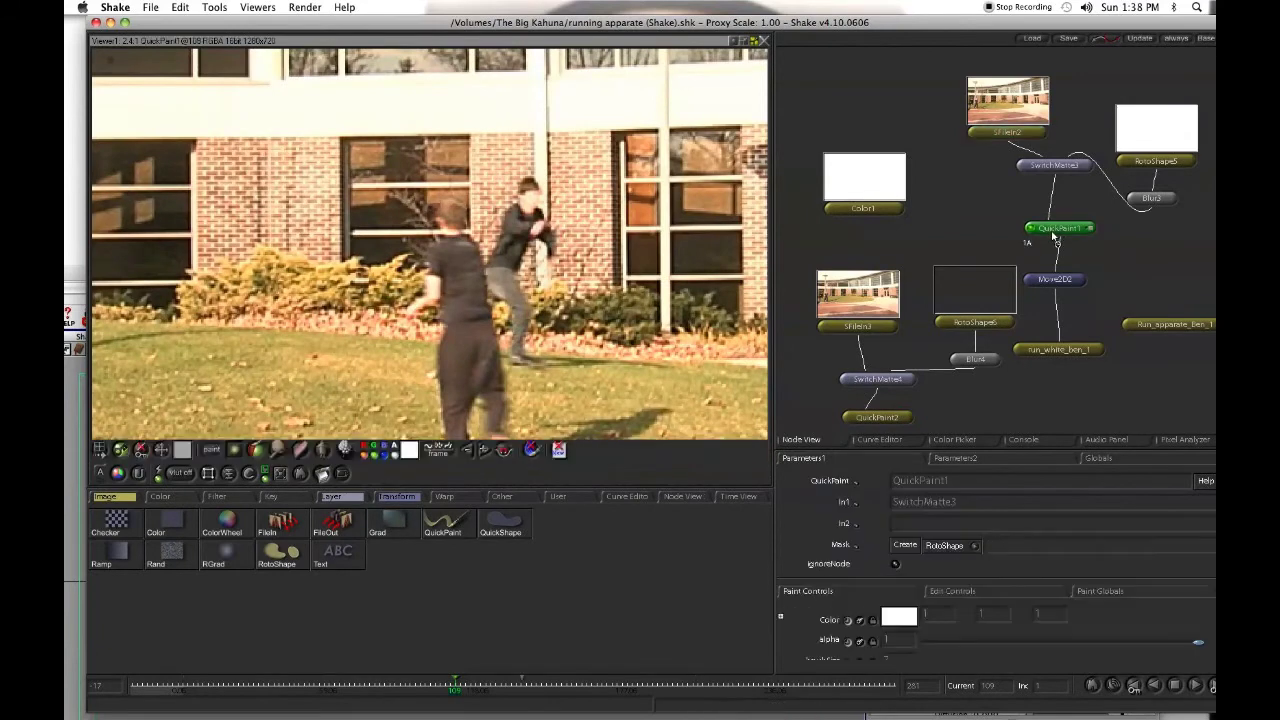
scroll(543, 299, "down", 1)
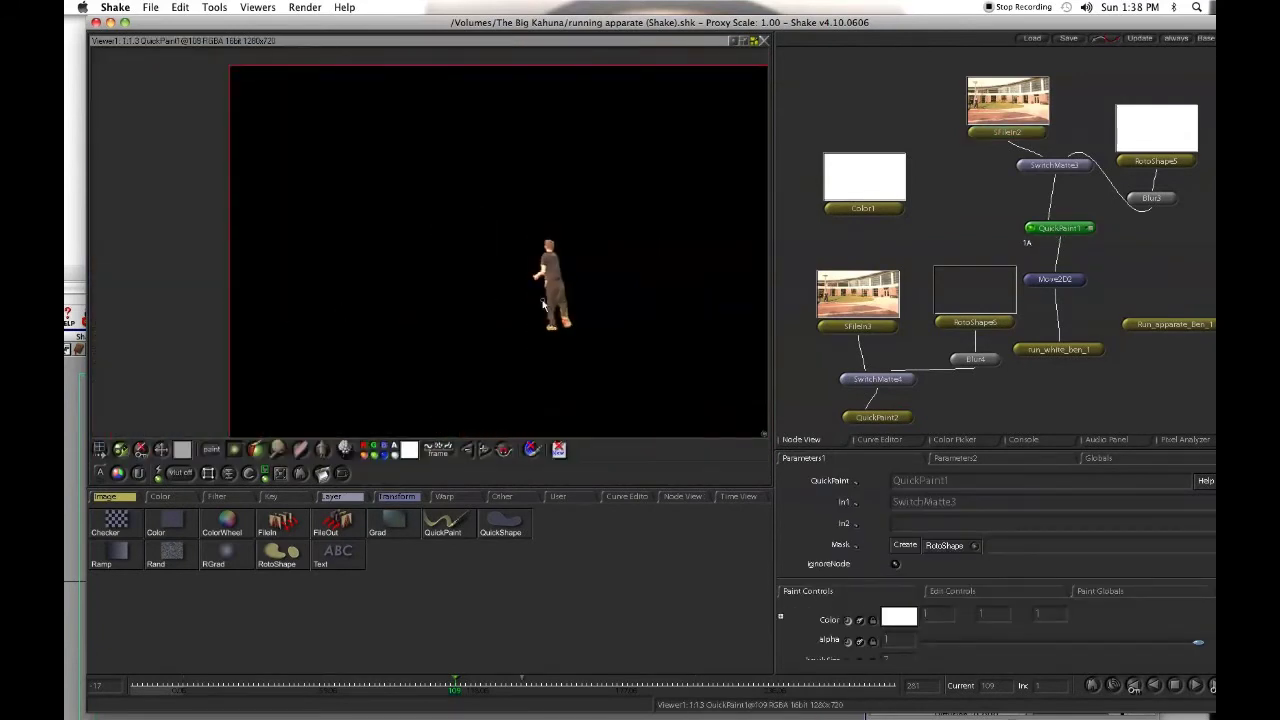
left_click_drag(543, 299, 405, 275)
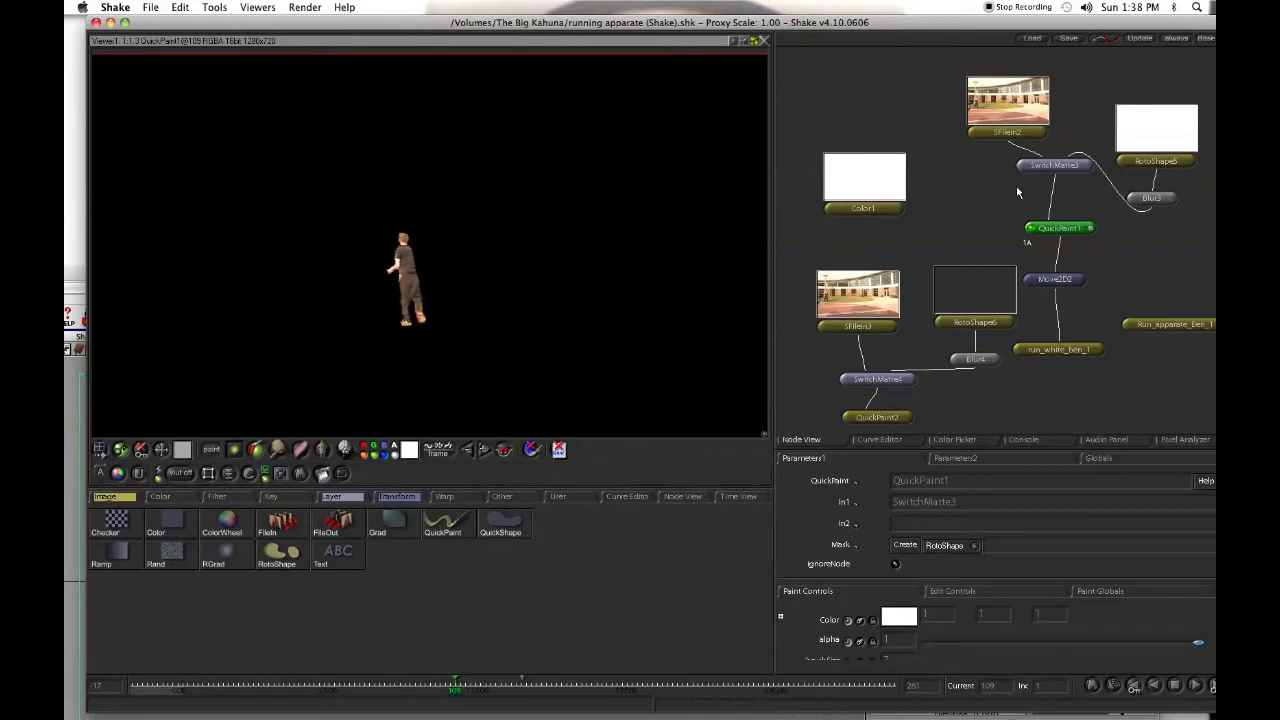
left_click_drag(480, 281, 430, 286)
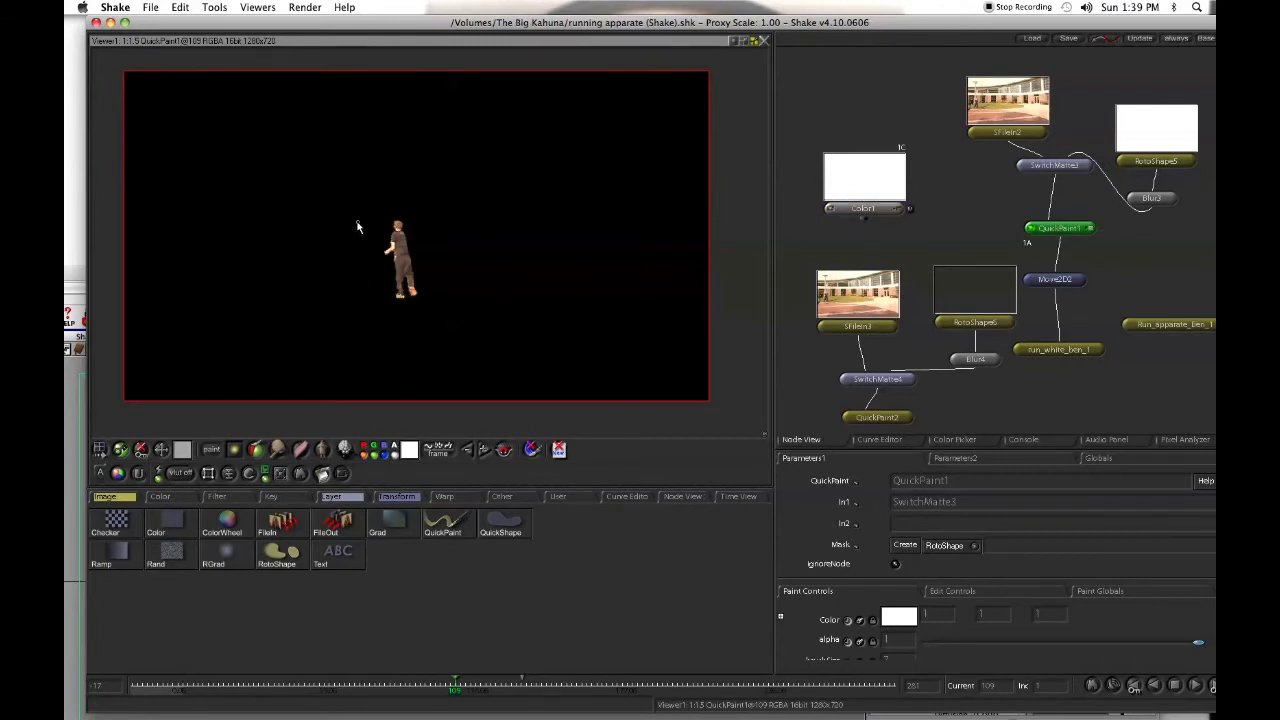
Detach the run_white output node from Move2D2, delete Move2D2, and view QuickPaint1
left_click_drag(1054, 351, 882, 115)
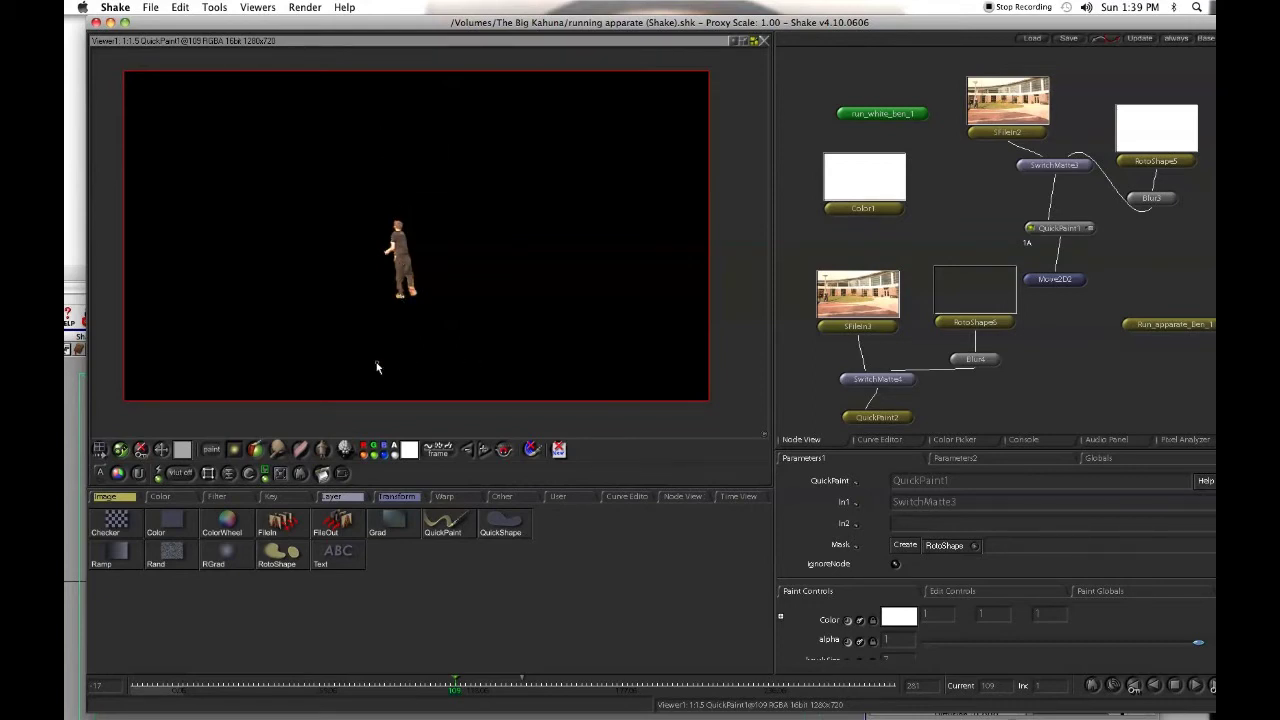
left_click(1068, 281)
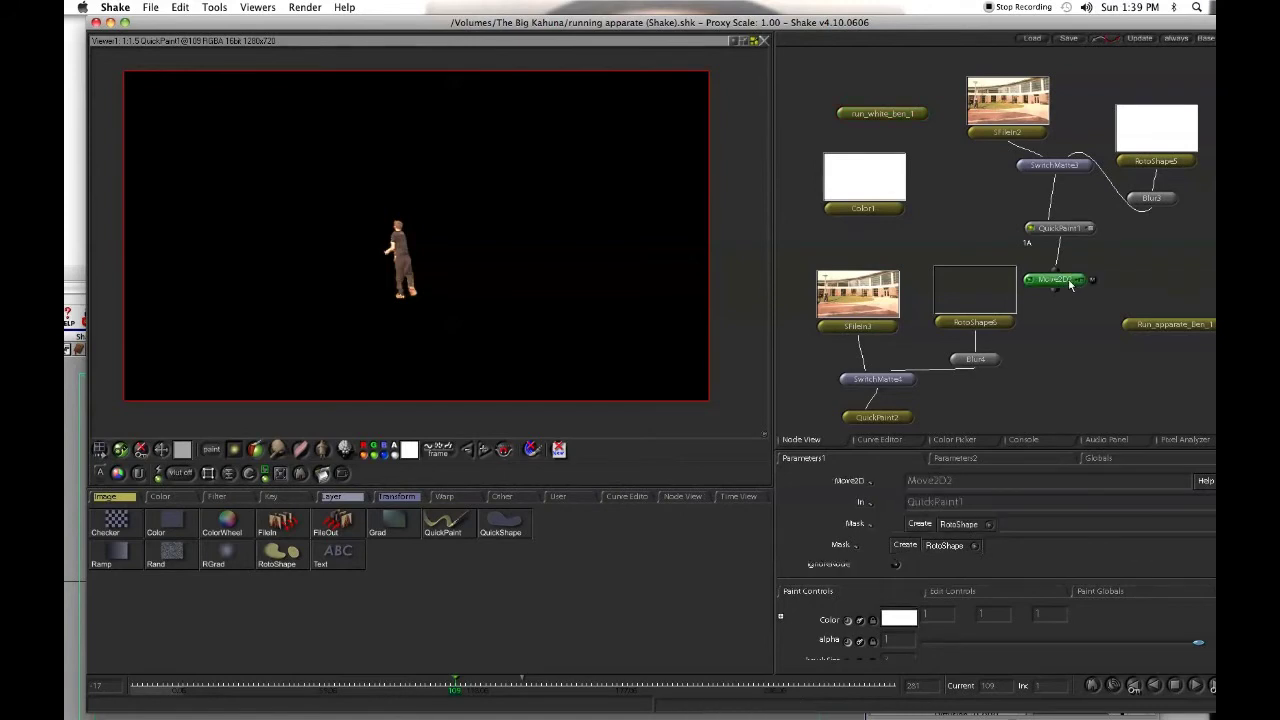
double_click(1069, 283)
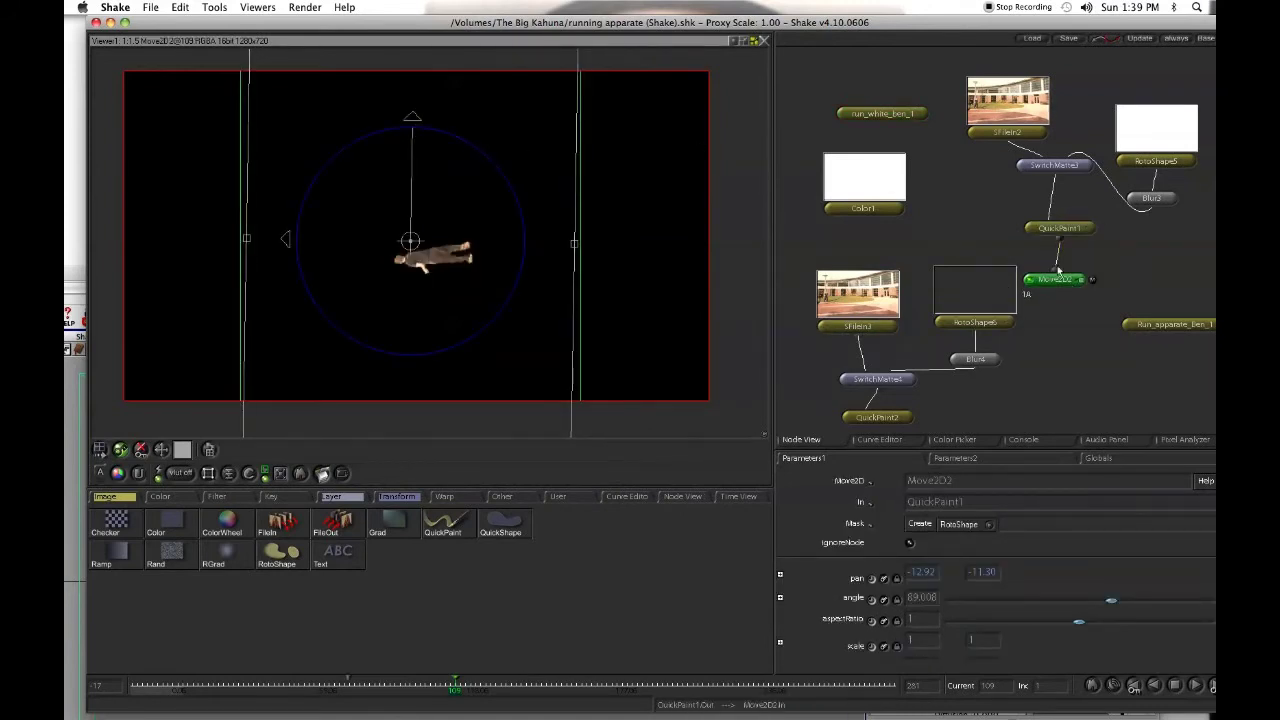
key("Delete")
double_click(1059, 228)
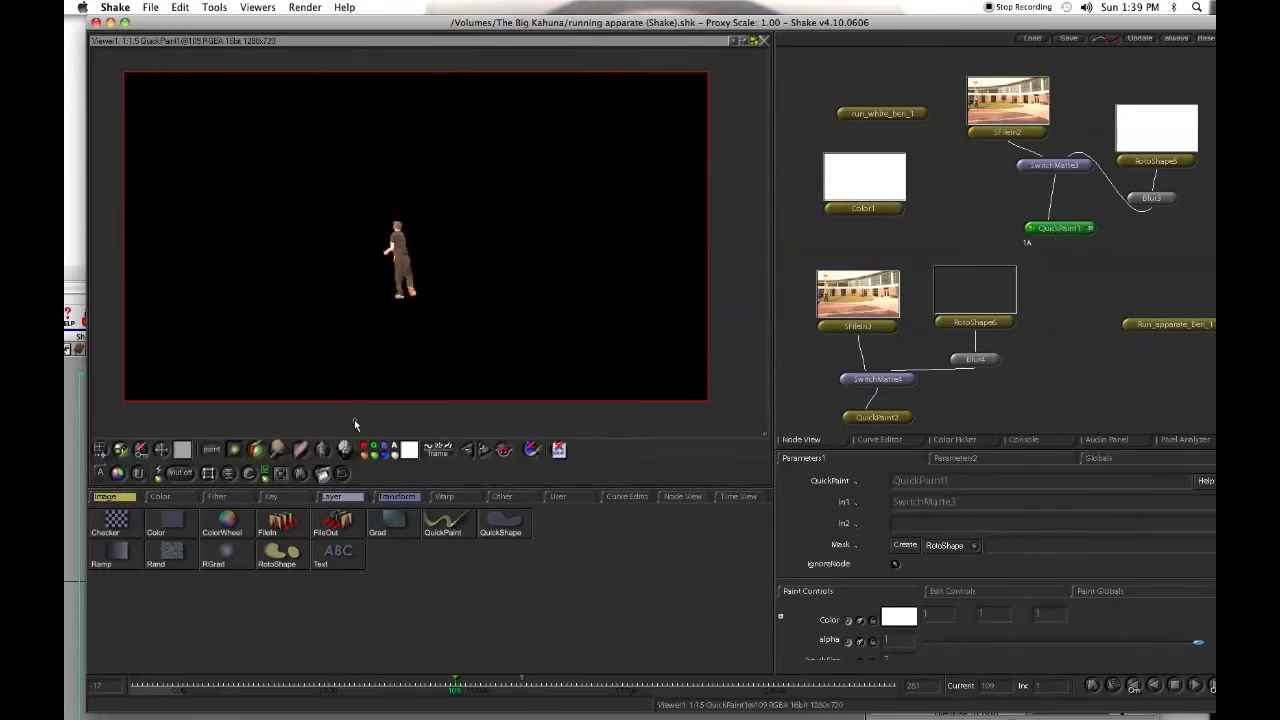
Add a Move2D node after QuickPaint1 and rotate the man to an angle of about 71 degrees
left_click(397, 496)
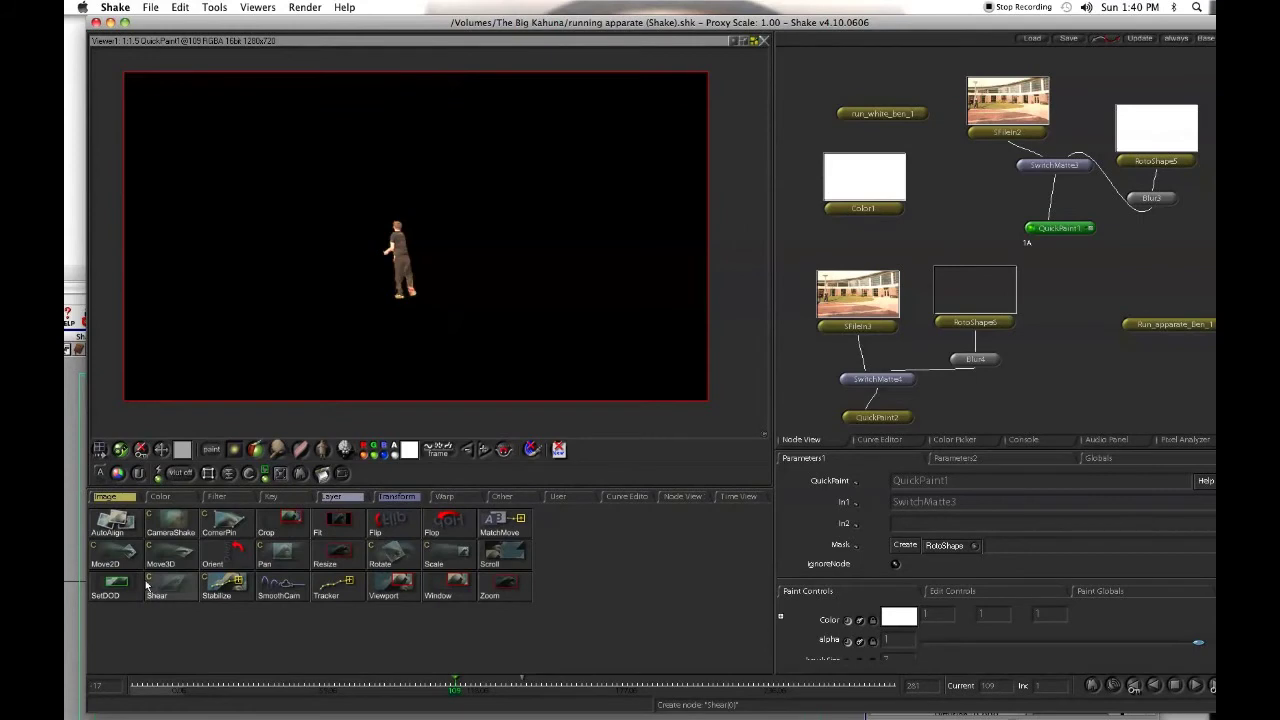
left_click(115, 550)
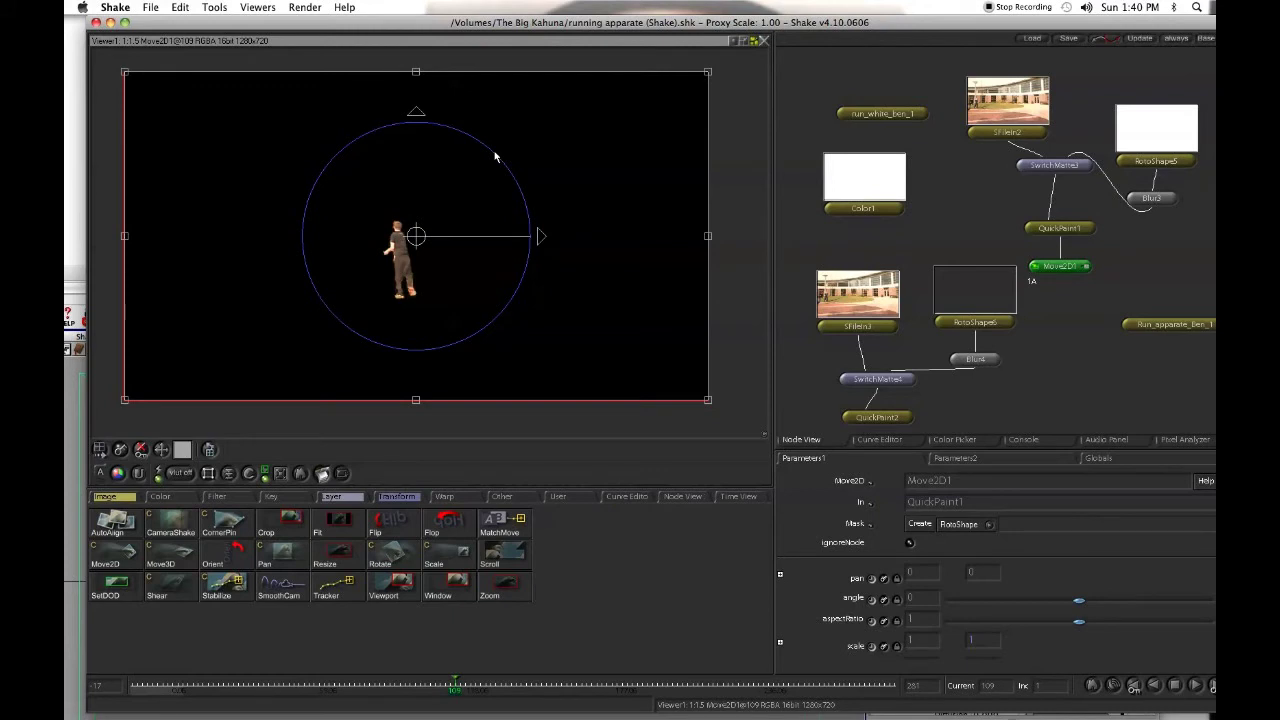
left_click_drag(427, 130, 334, 187)
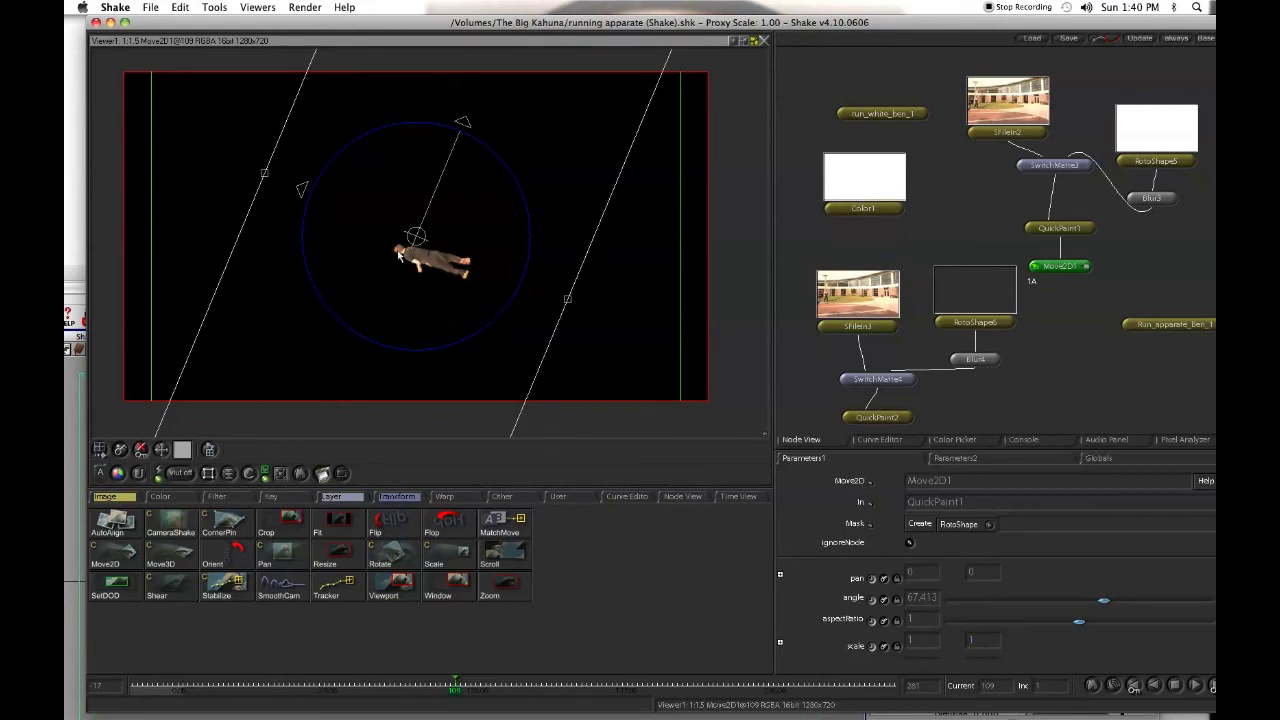
left_click_drag(330, 165, 326, 172)
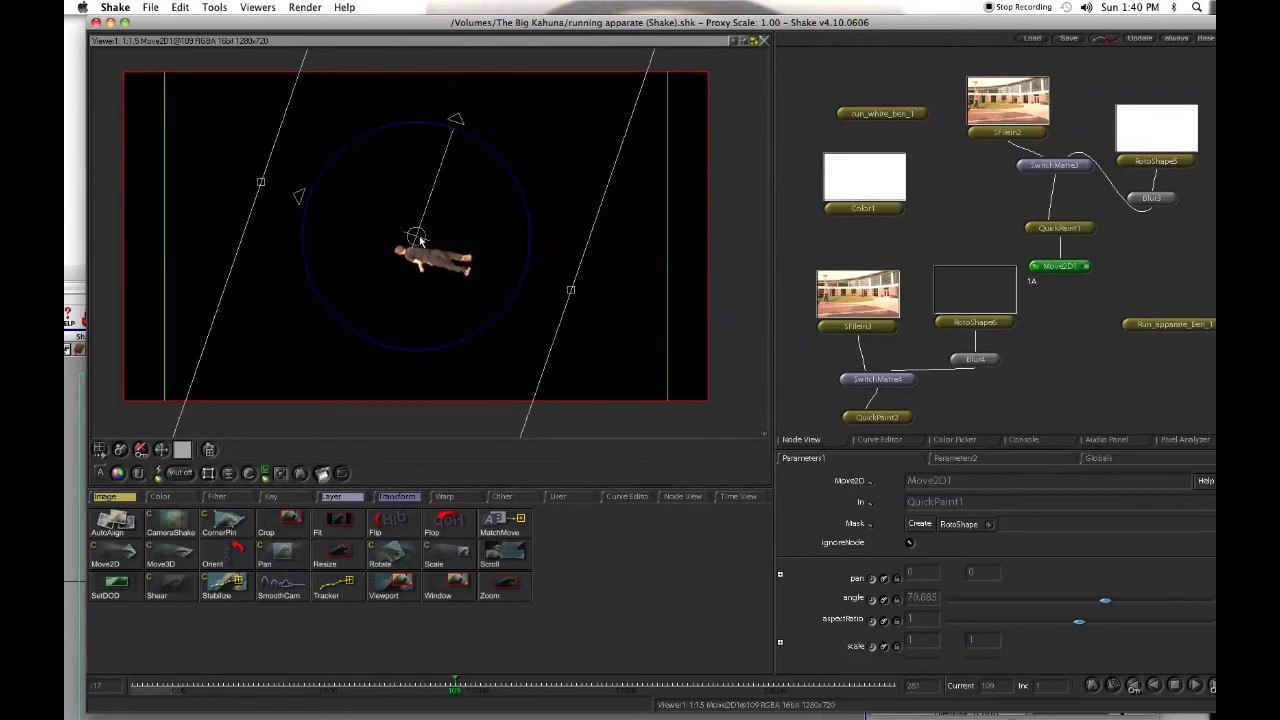
Scale the man up uniformly in Move2D1 to about 1.4
left_click_drag(381, 271, 407, 181)
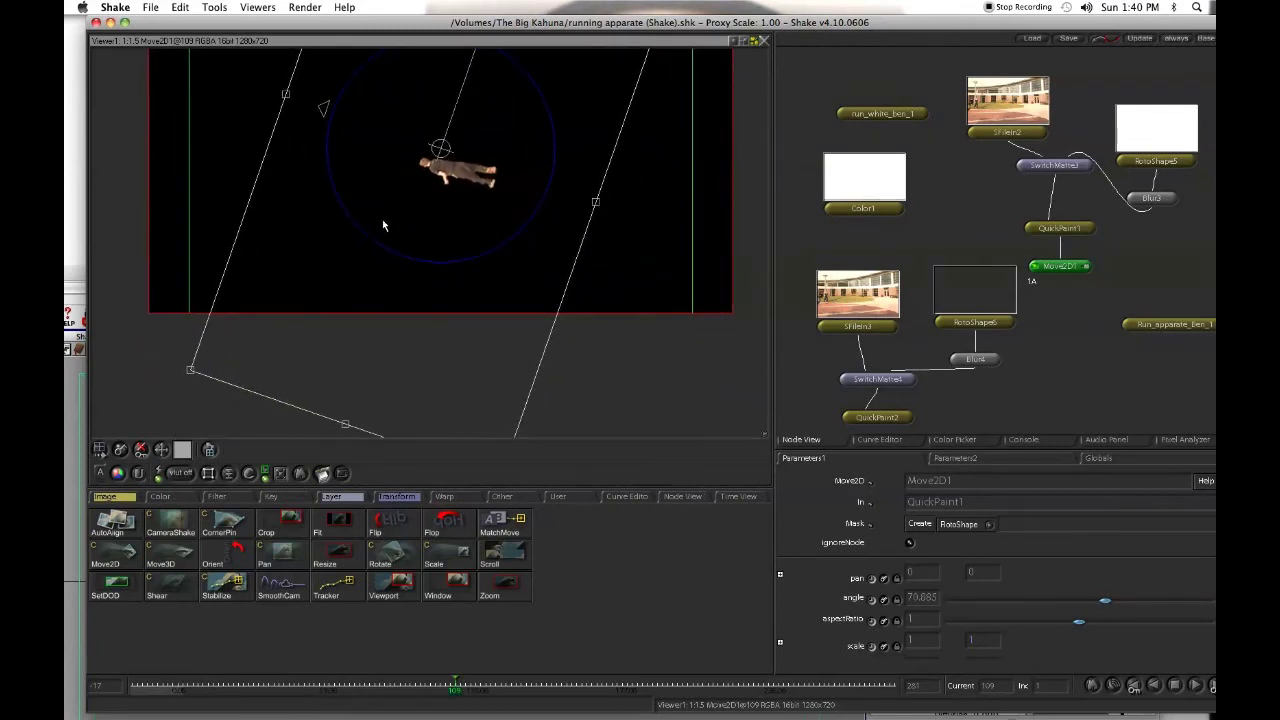
left_click_drag(384, 224, 257, 263)
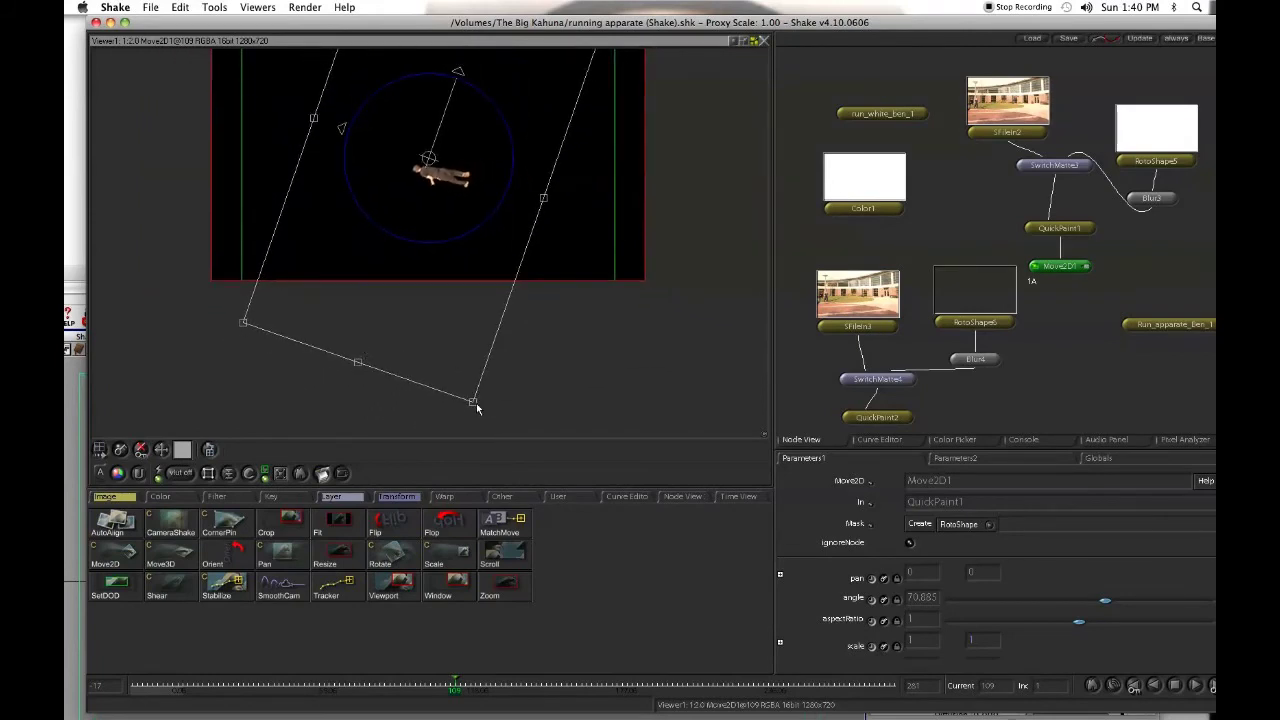
left_click_drag(474, 402, 474, 550)
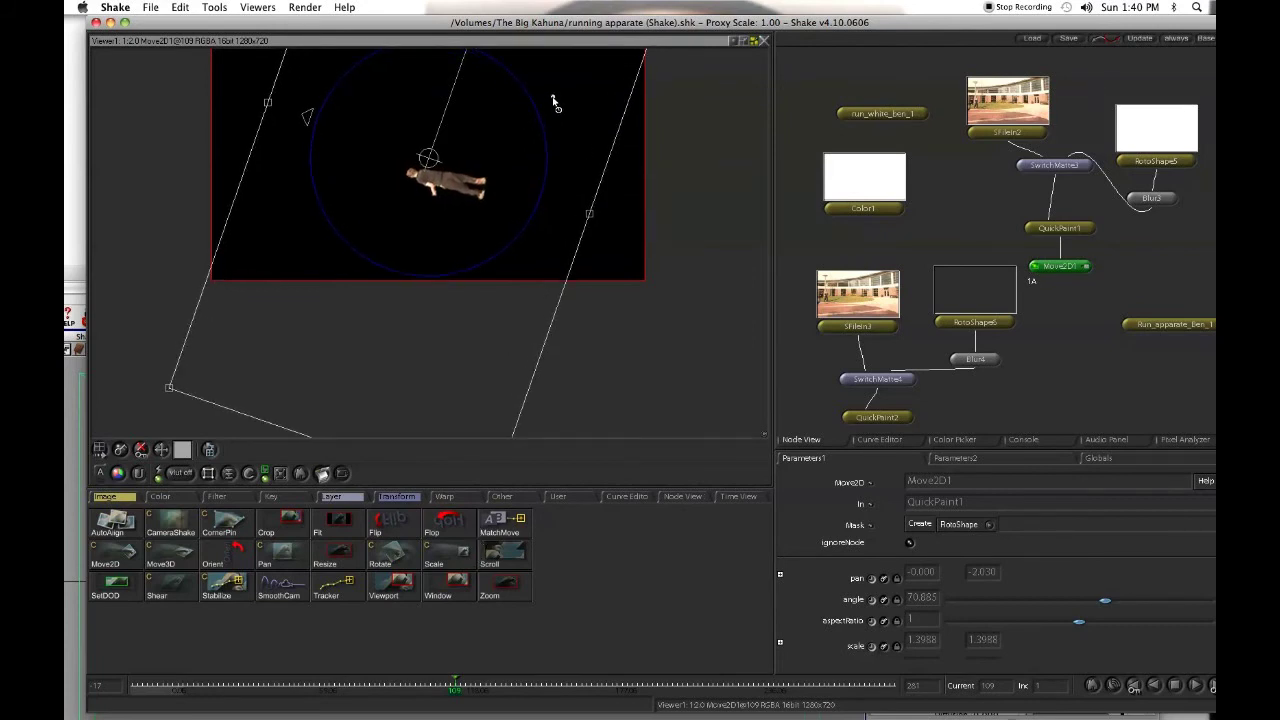
Pan the man in Move2D1 to about -34.5, -87.3 and fine-tune the angle to about 71.3 degrees
left_click_drag(556, 106, 517, 145)
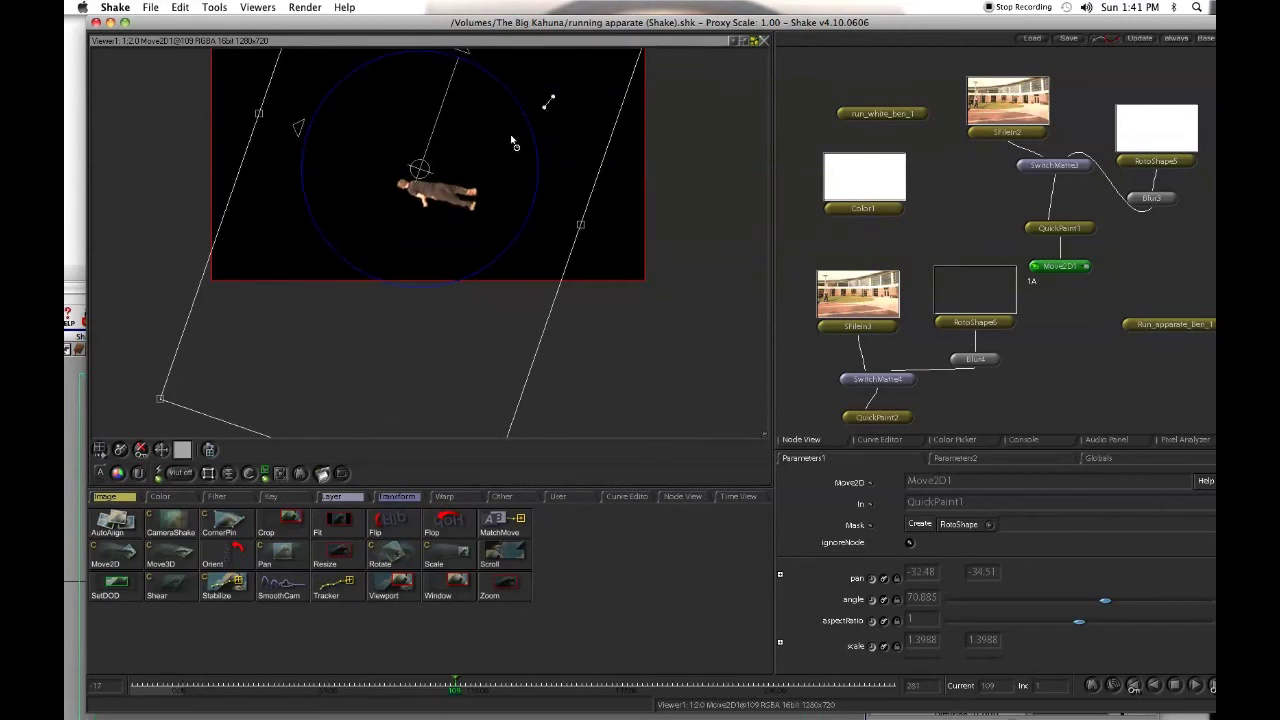
left_click_drag(508, 138, 549, 223)
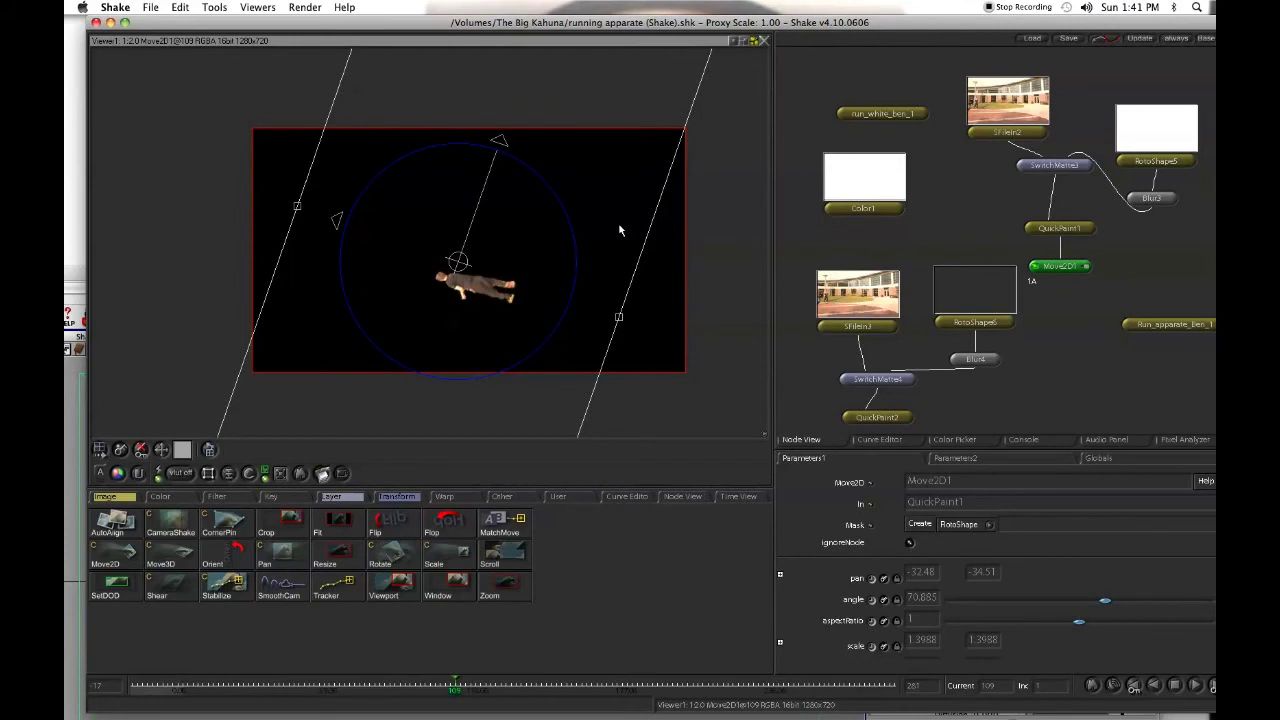
left_click_drag(607, 150, 608, 165)
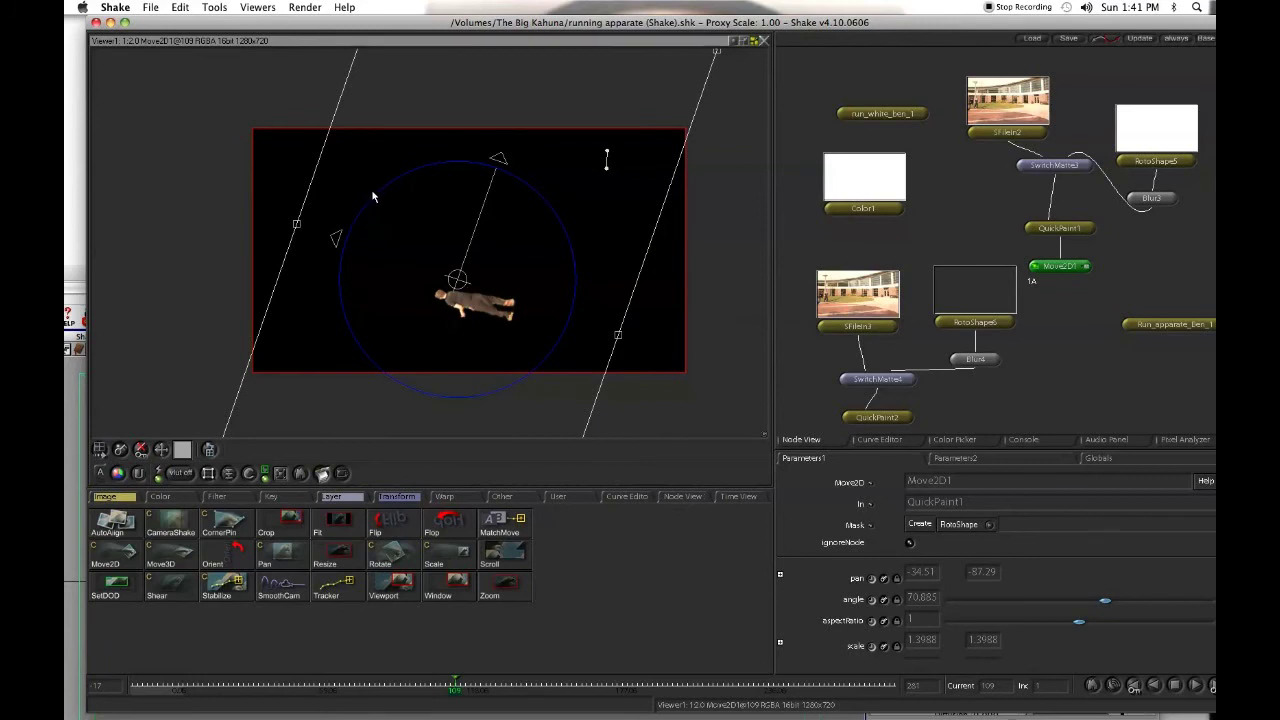
left_click_drag(372, 196, 374, 200)
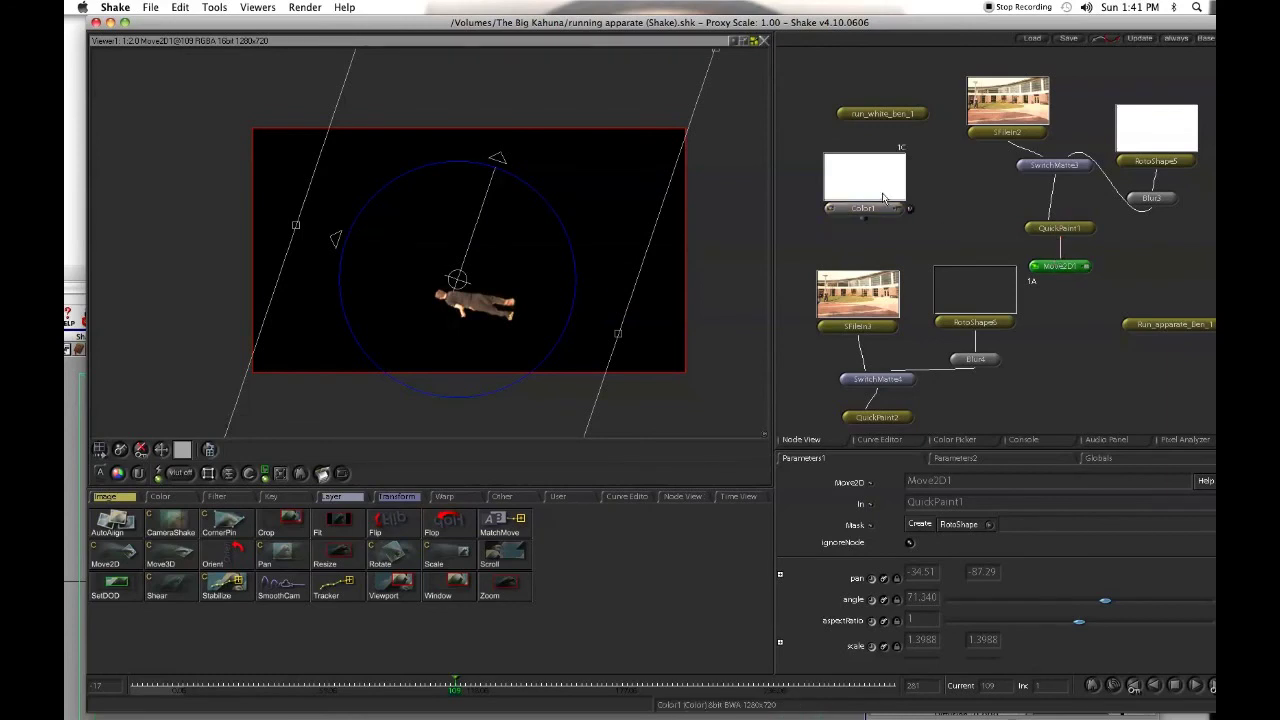
Rearrange the node tree by moving RotoShape6 and Blur4 closer to SwitchMatte4 and shifting Color1 toward the SwitchMatte3 branch
left_click_drag(982, 309, 951, 303)
left_click_drag(983, 363, 947, 352)
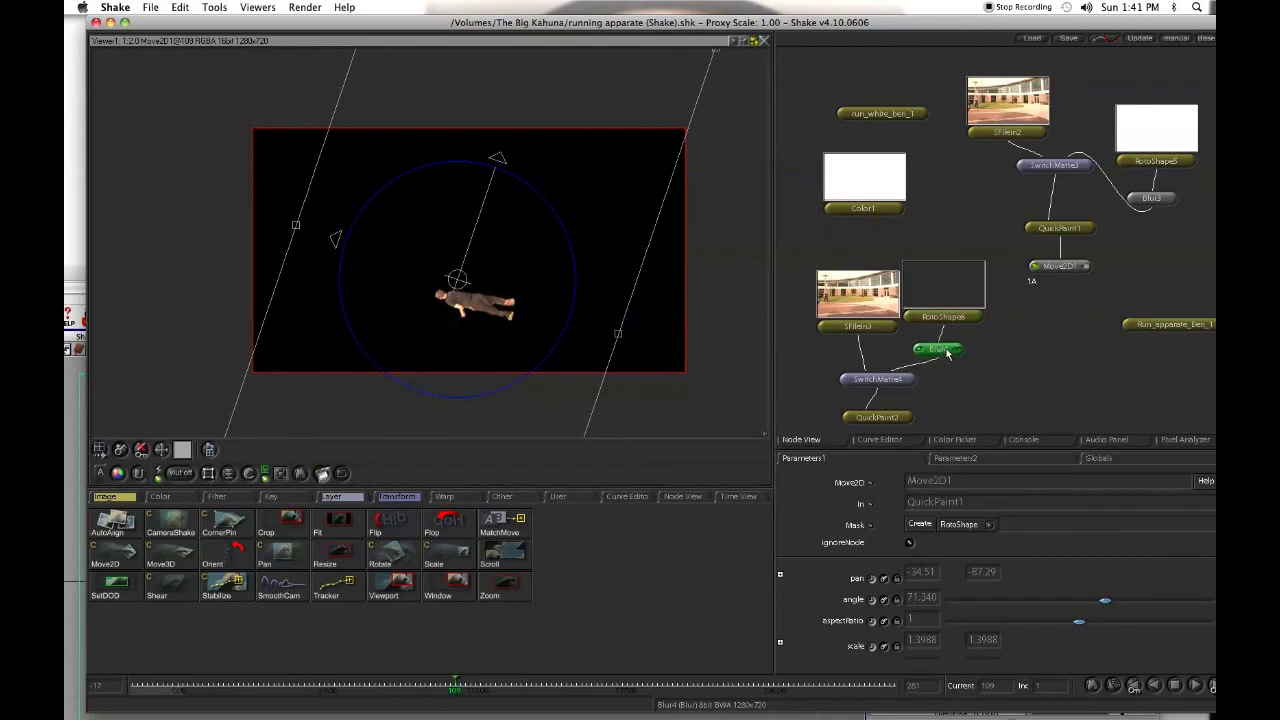
left_click_drag(864, 189, 907, 189)
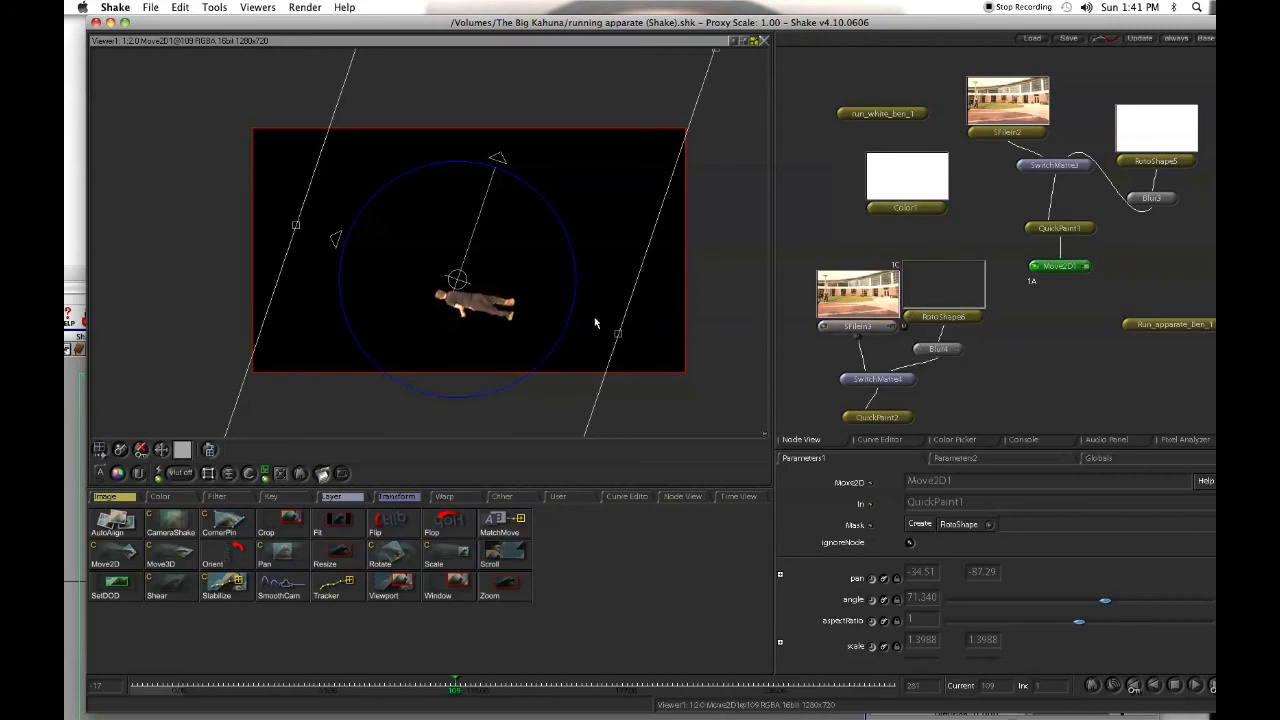
Add a FileOut node after Move2D1 with the file name "running Lewis Apparate_1" and set its file format to JPeg
left_click(106, 496)
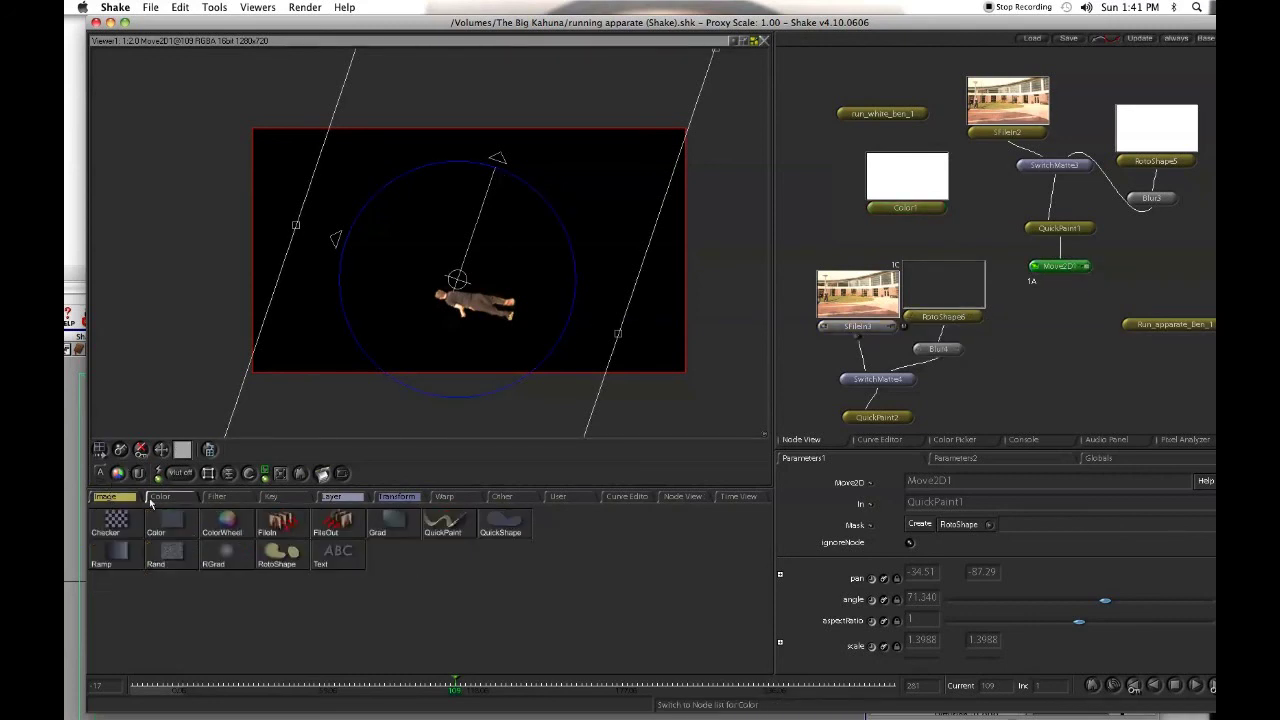
left_click(325, 528)
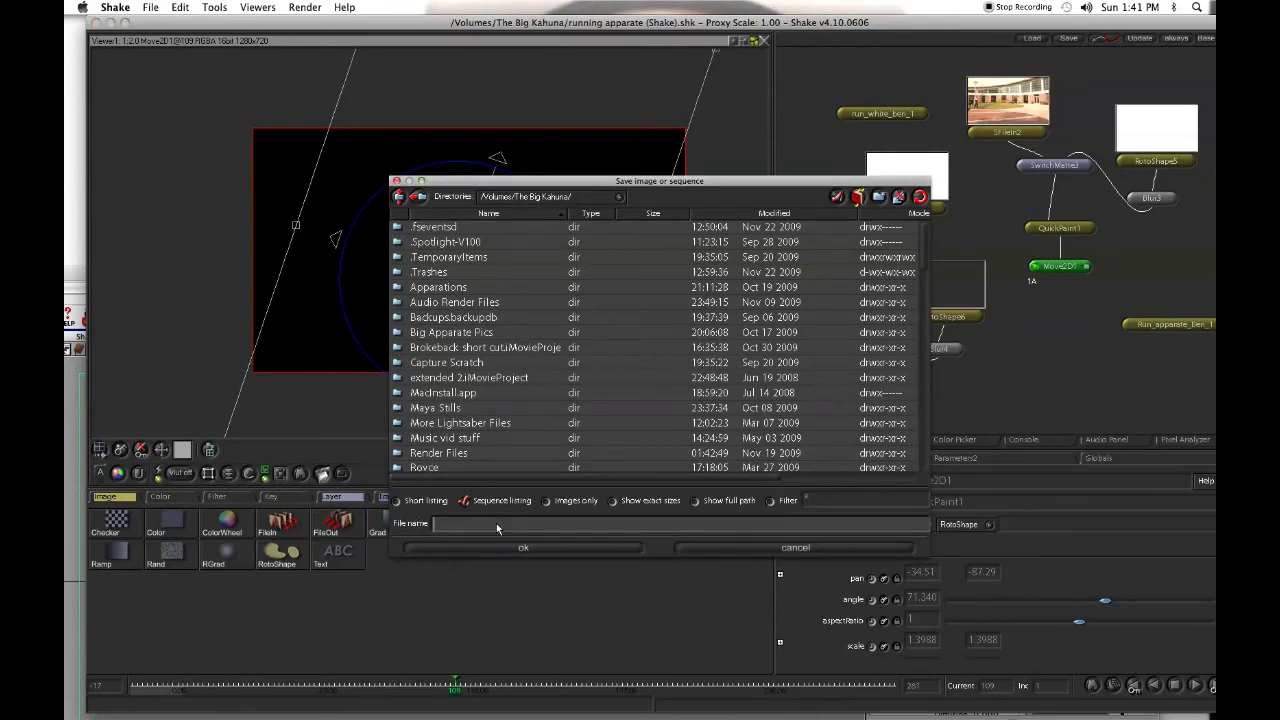
type("running Lewis Apparate_1")
key("Return")
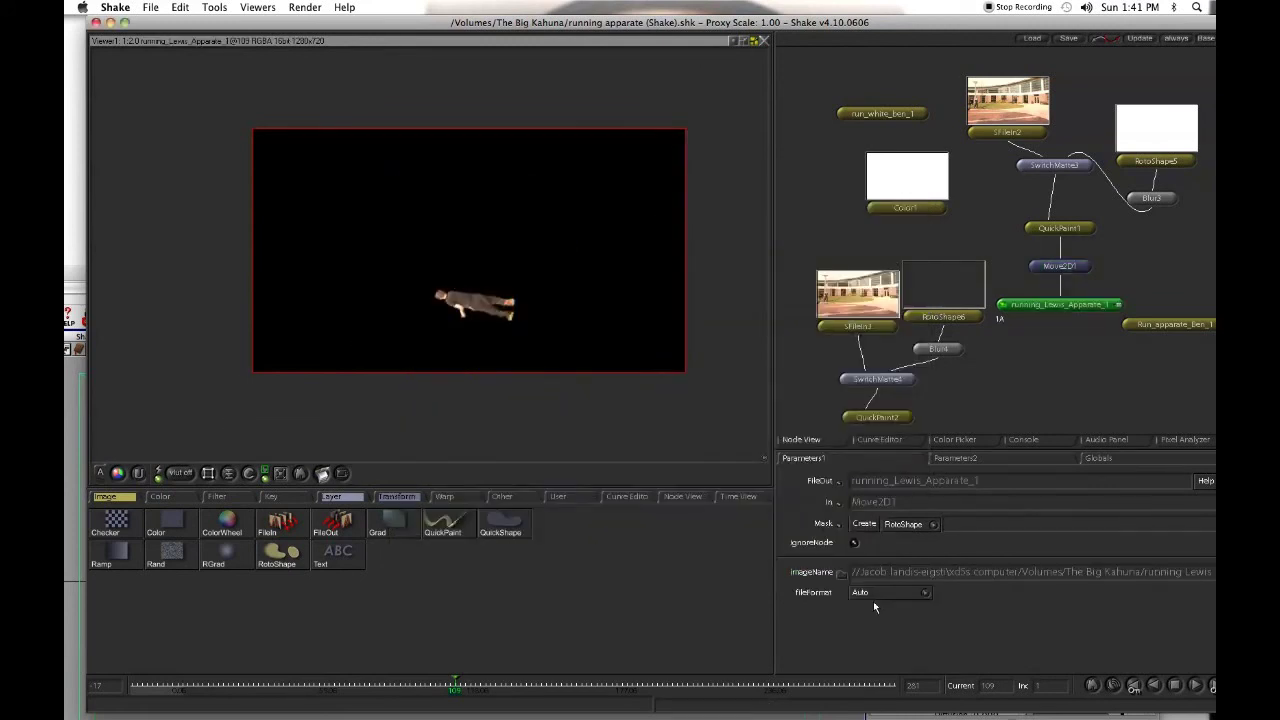
left_click(873, 594)
left_click(870, 354)
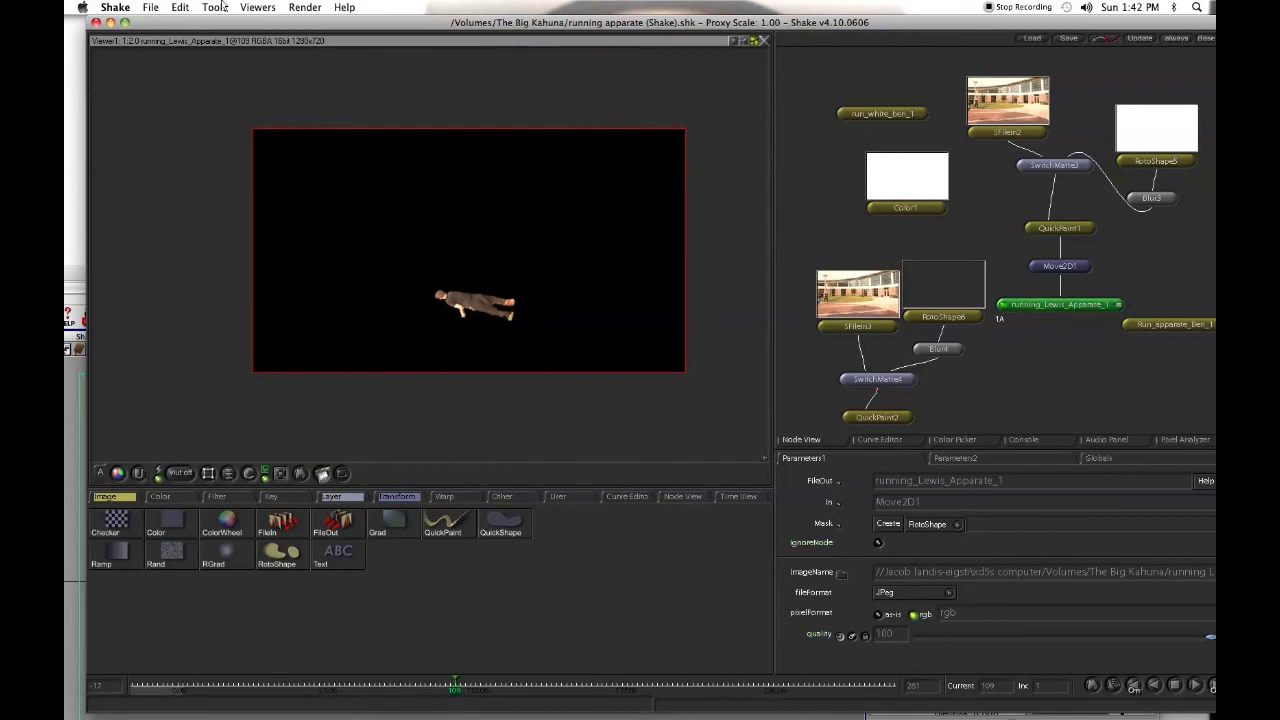
Set up a render of the selected FileOut node with a time range starting at frame 109
left_click(275, 7)
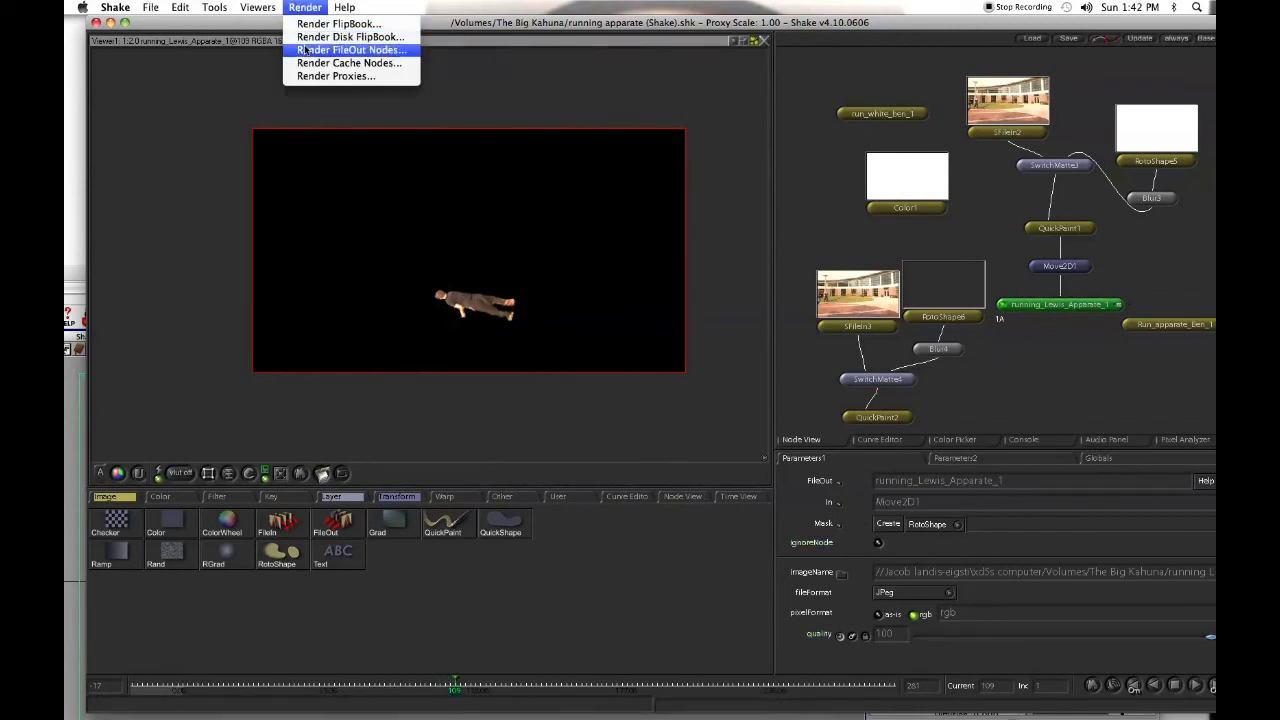
left_click(306, 49)
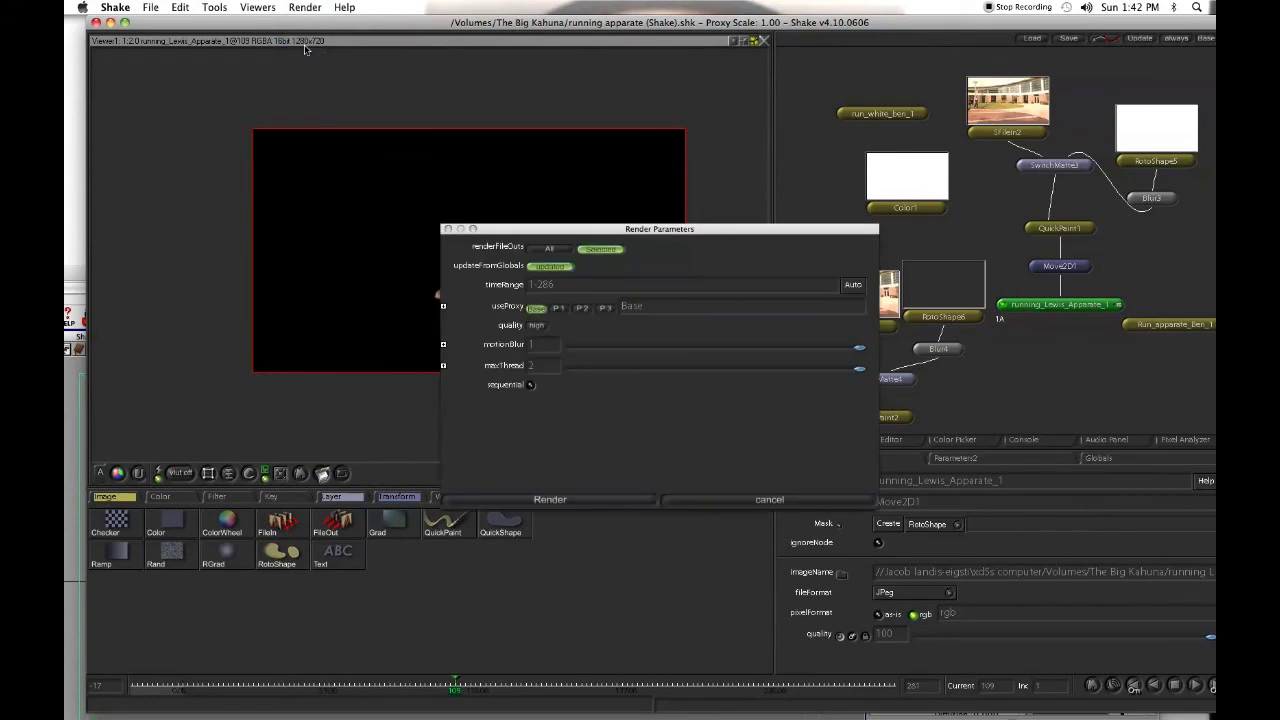
left_click(587, 287)
key("BackSpace")
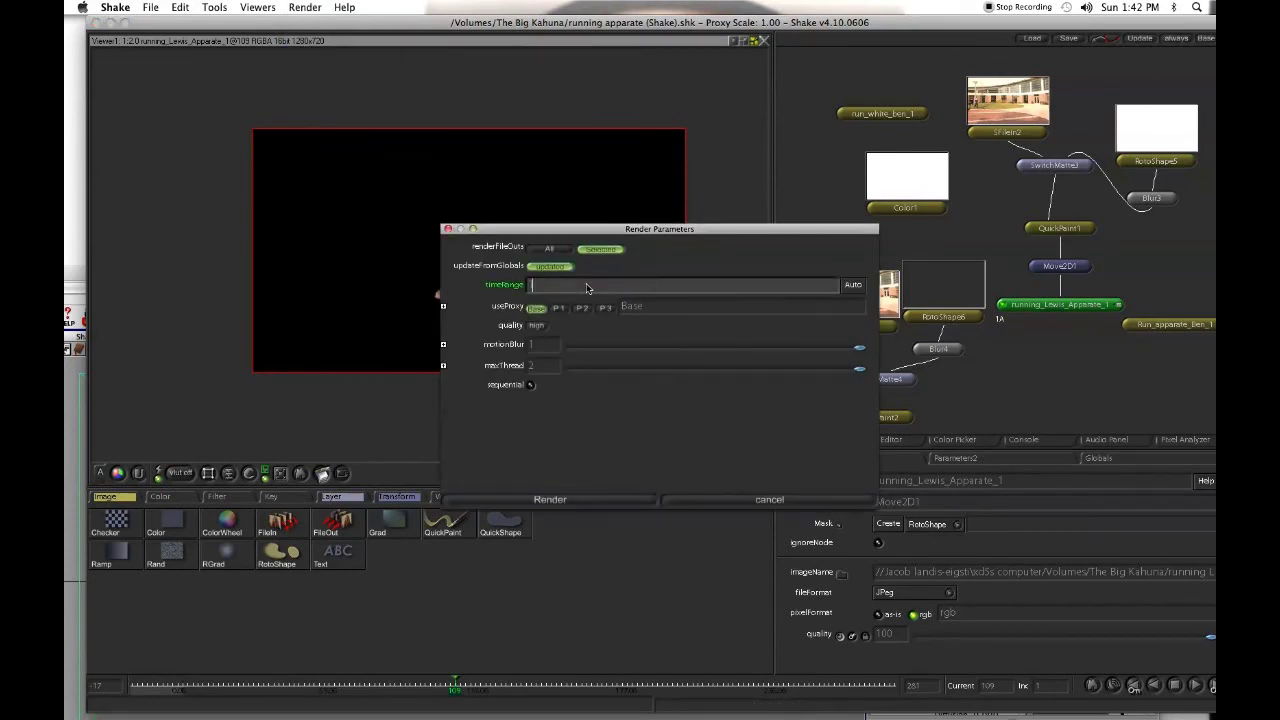
type("109-10")
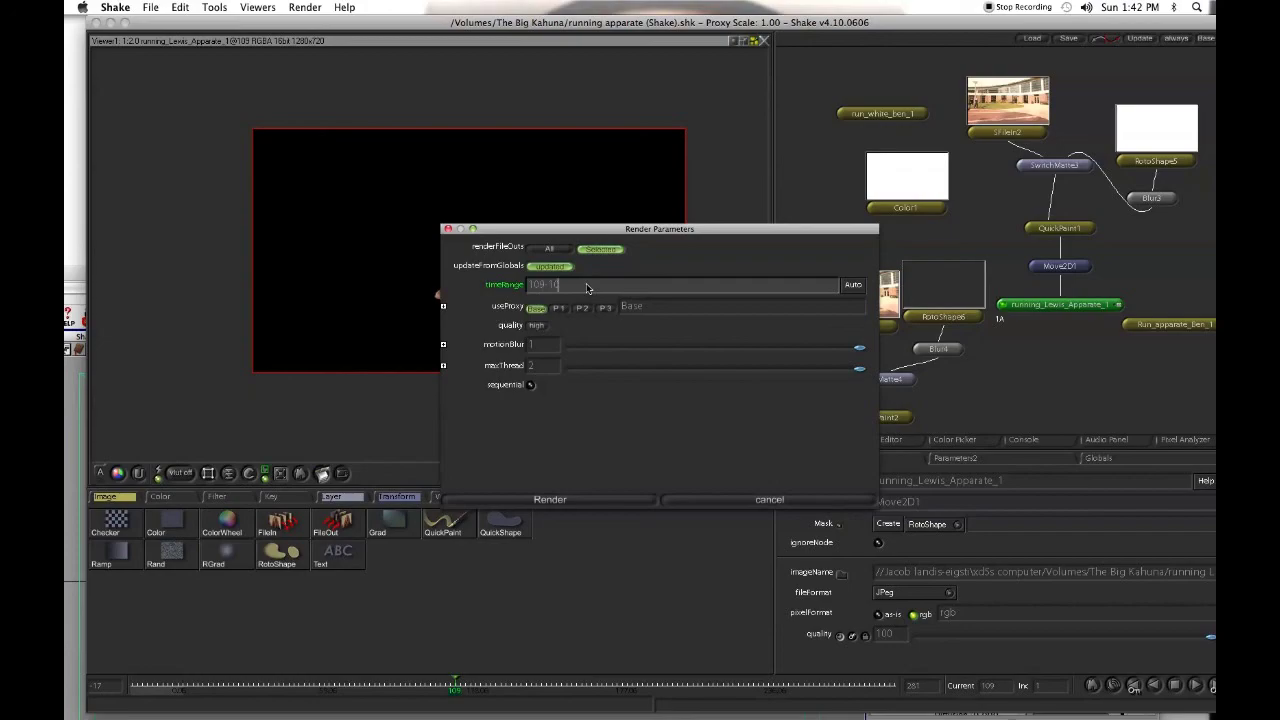